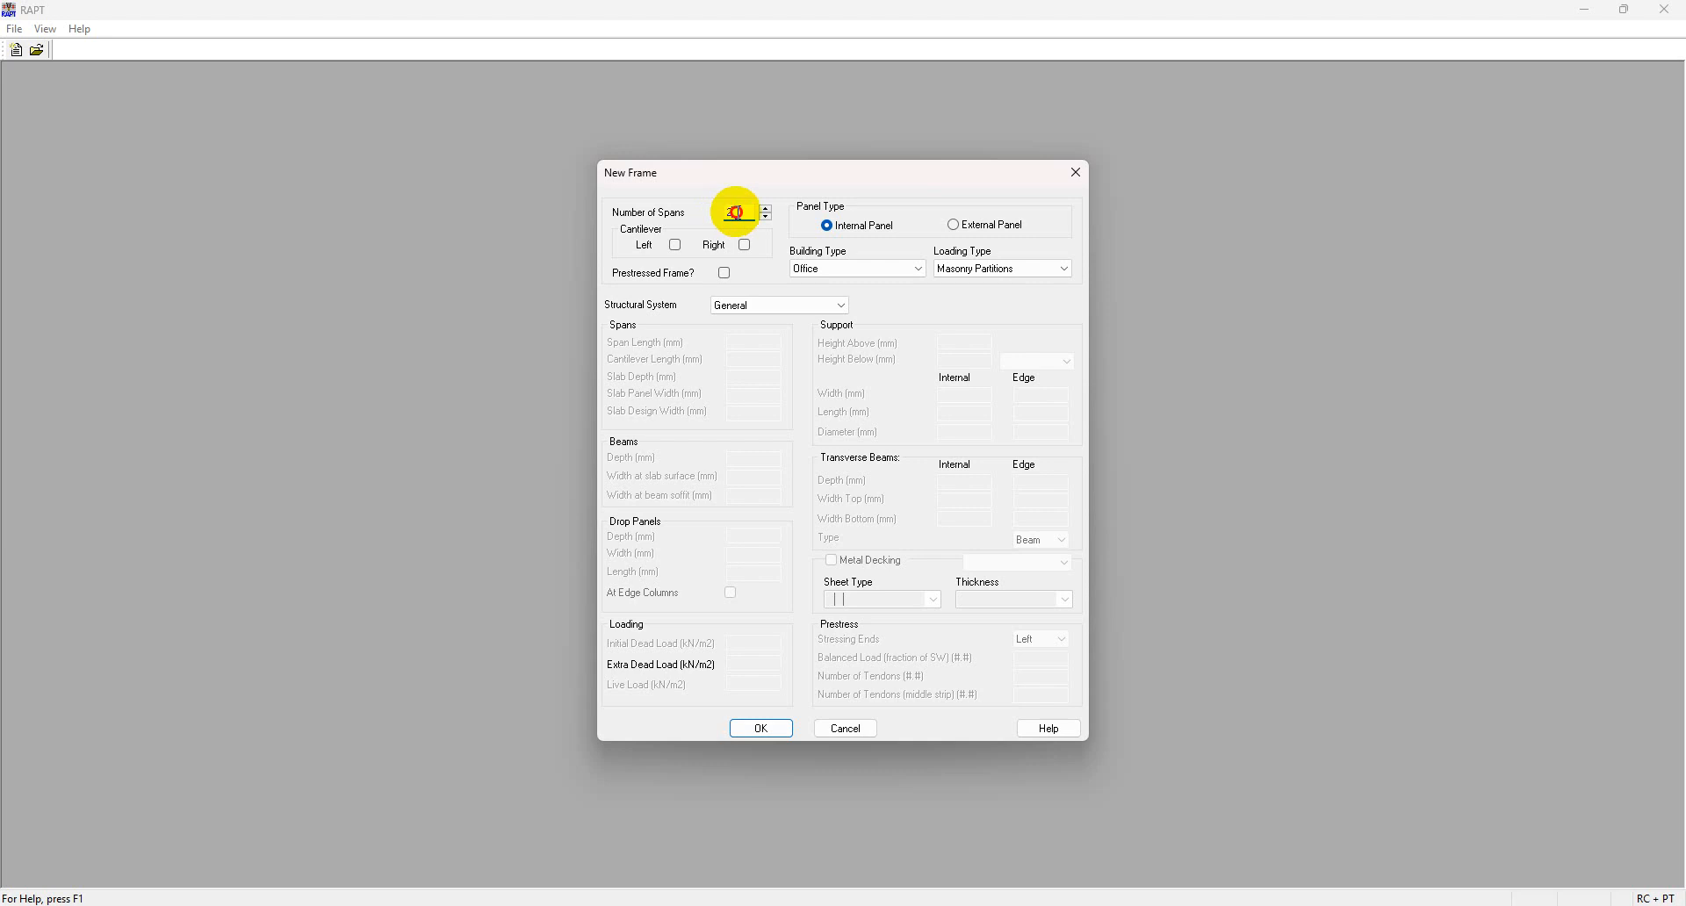
- Set the new frame's number of spans to 2
click(767, 210)
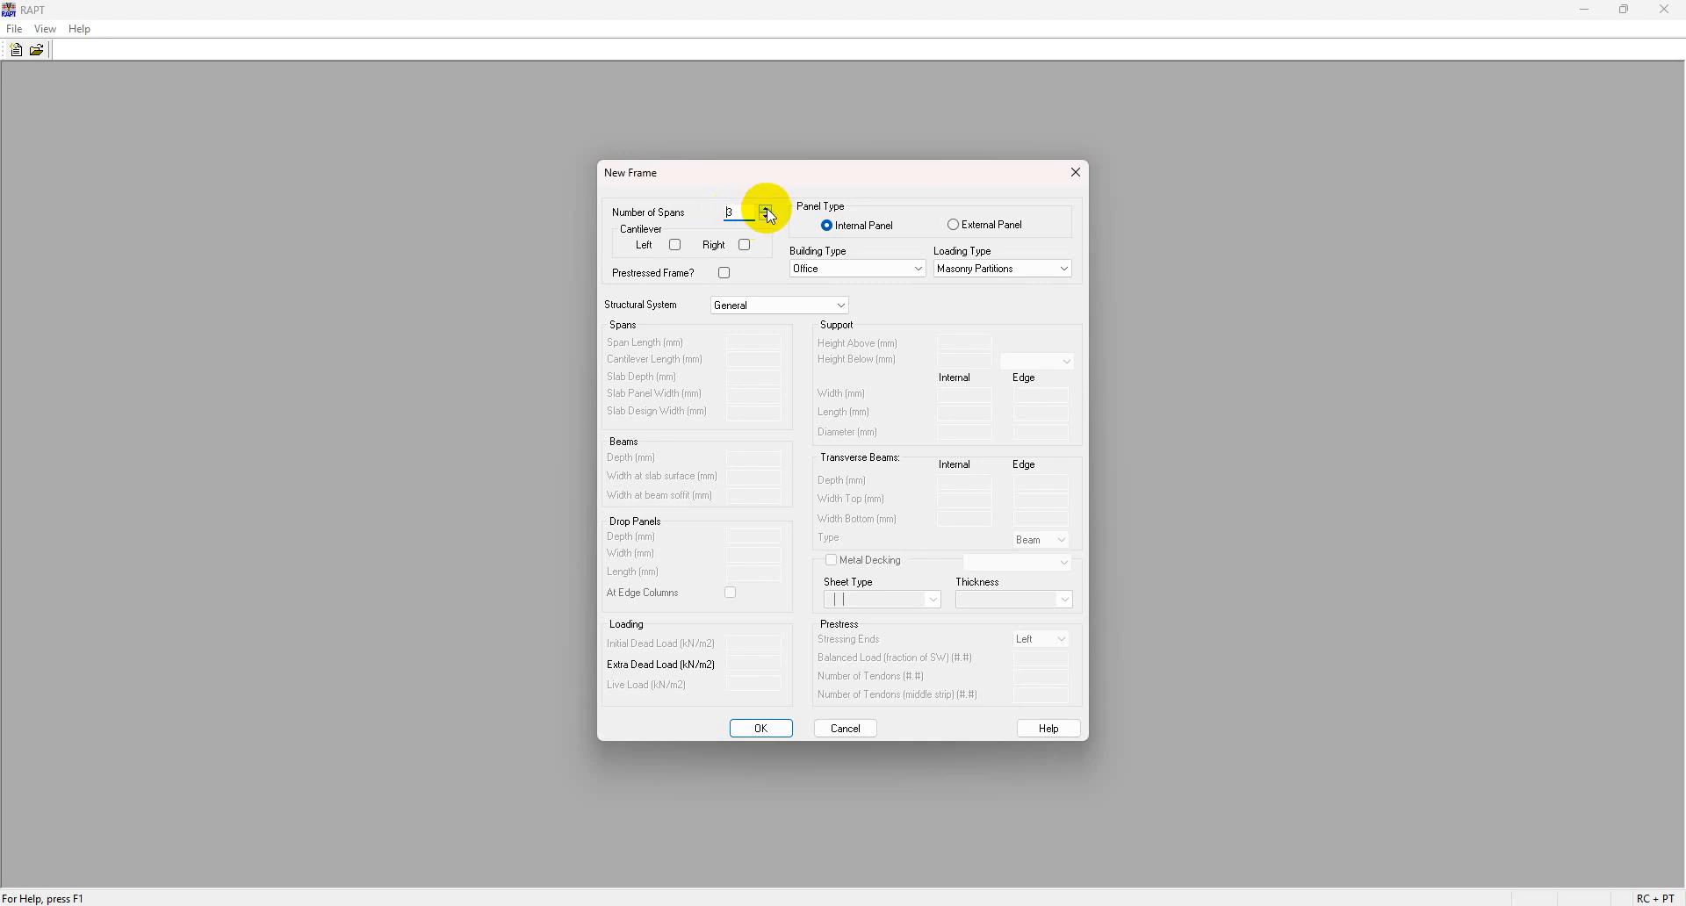
click(767, 210)
click(766, 210)
click(767, 209)
click(766, 210)
click(766, 210)
click(766, 210)
click(767, 210)
click(767, 210)
click(767, 218)
click(767, 217)
click(767, 218)
click(767, 218)
click(767, 218)
click(767, 217)
click(767, 217)
click(766, 217)
click(766, 217)
click(766, 216)
click(767, 216)
- Try the cantilever, prestressed frame and external panel options, restoring each one to its original setting
click(676, 246)
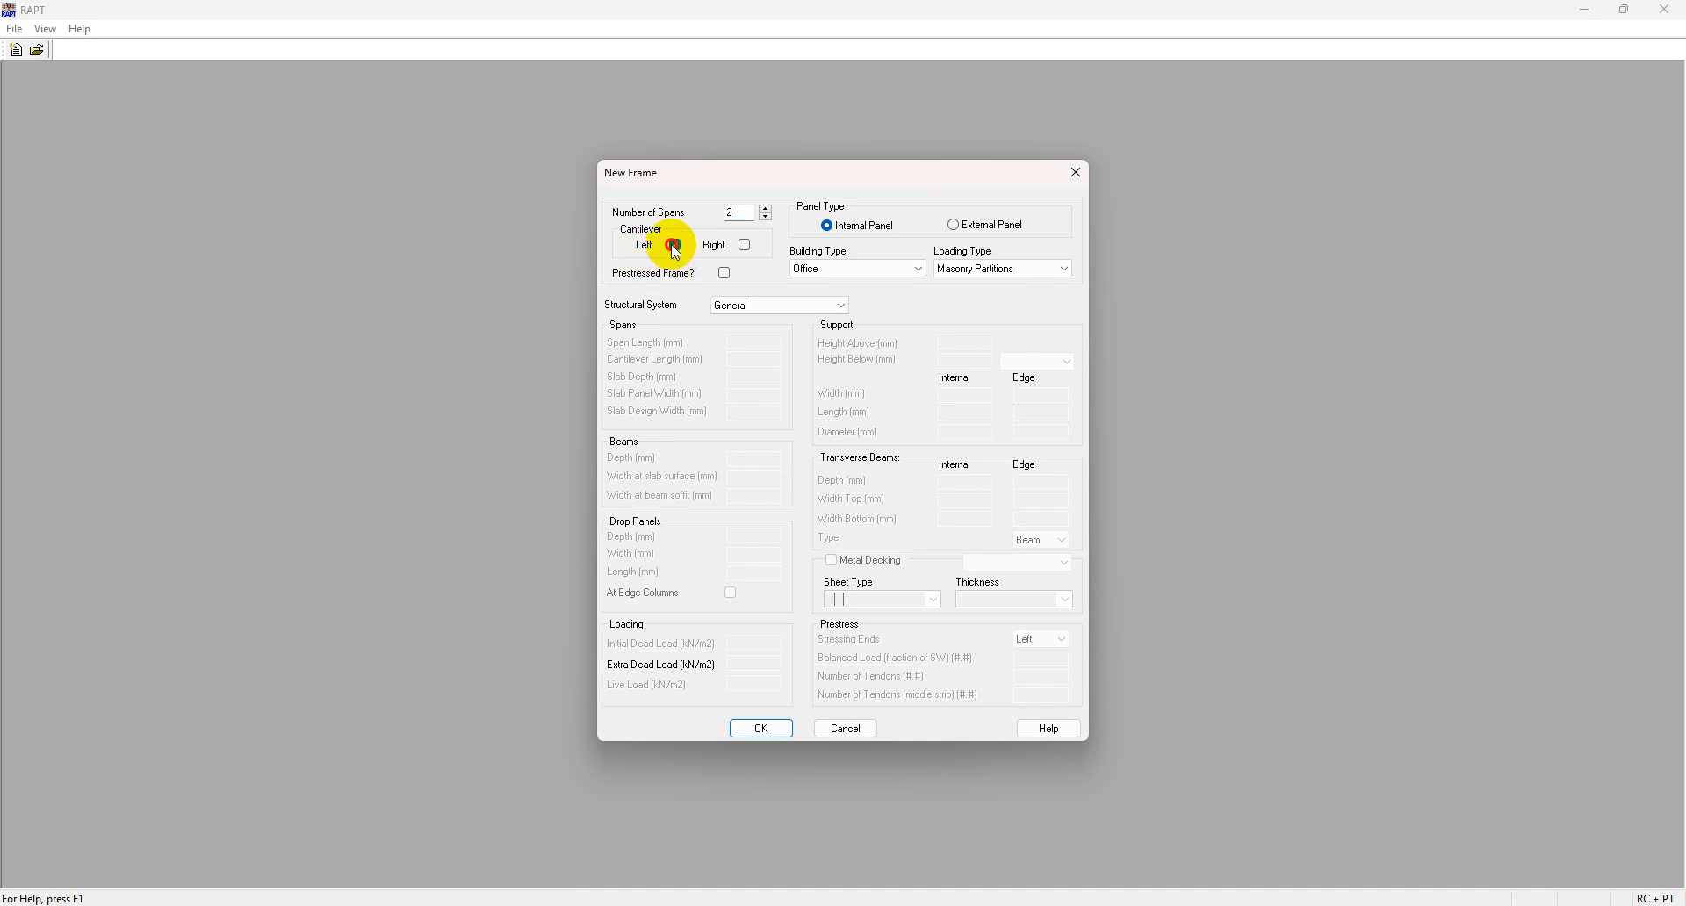
click(673, 246)
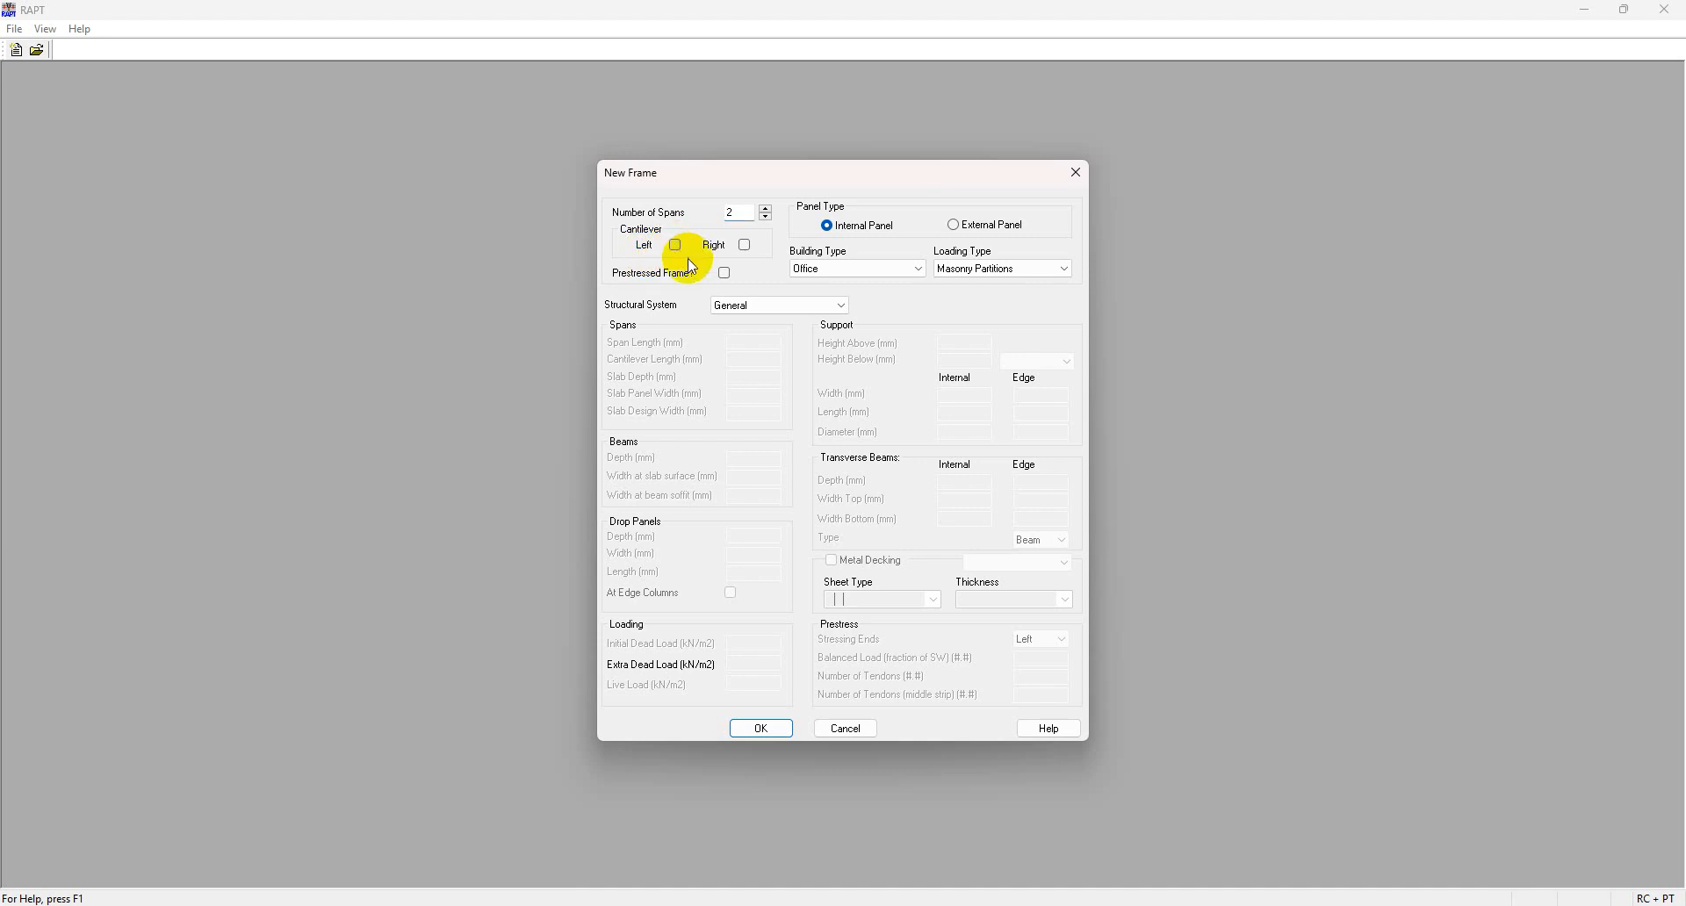
click(746, 247)
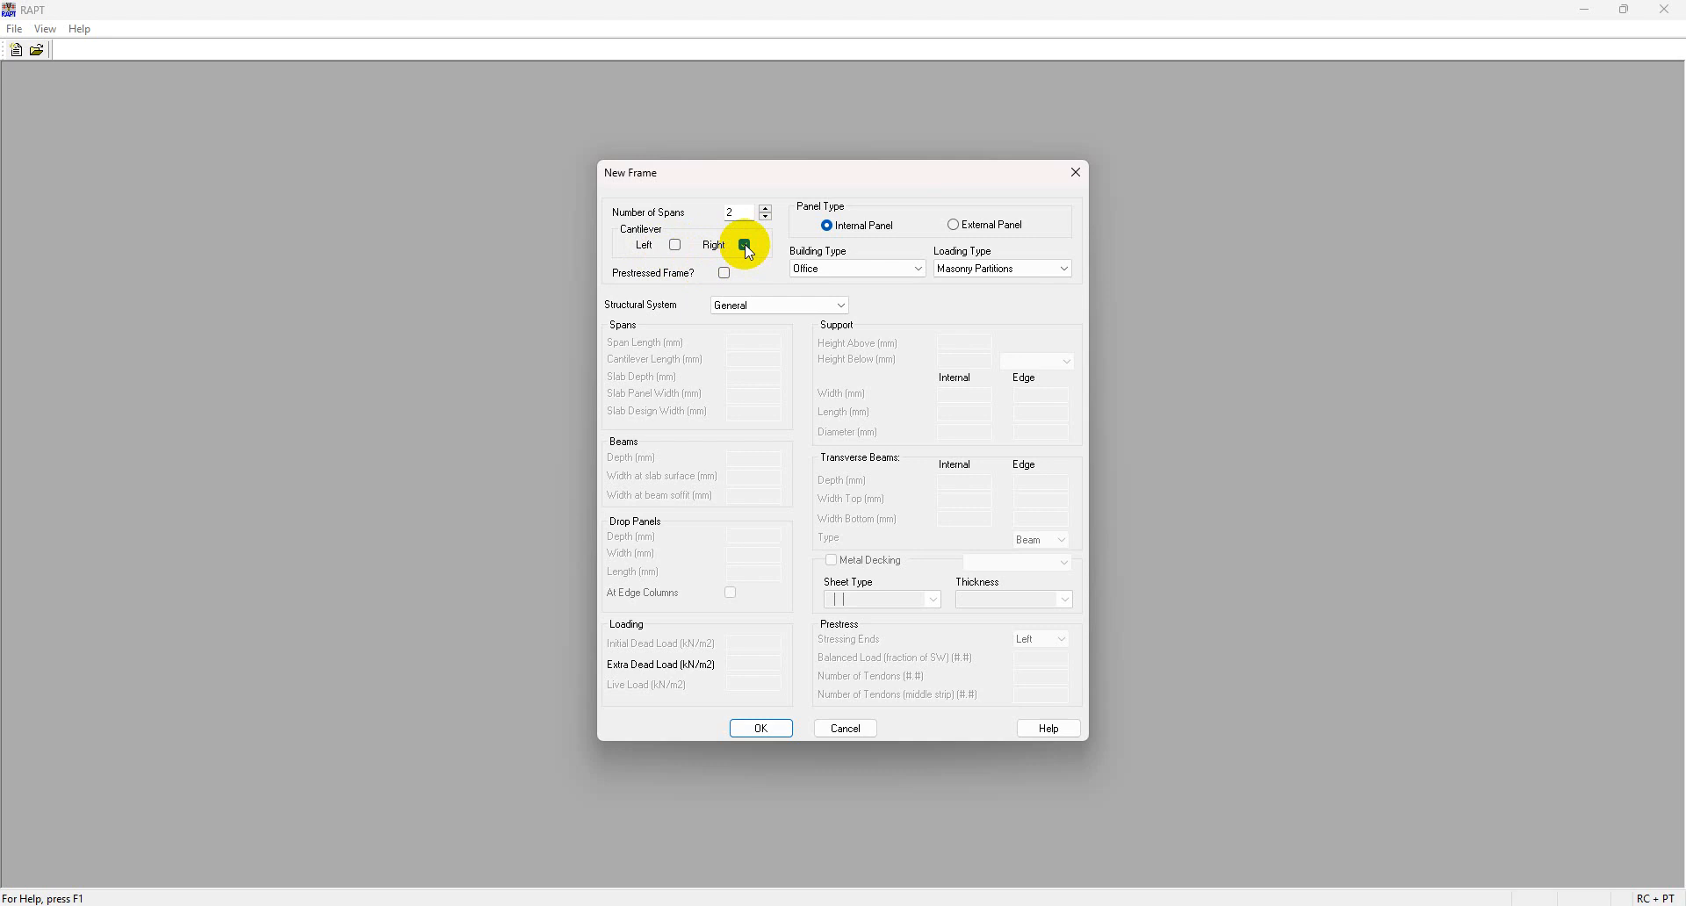
click(746, 246)
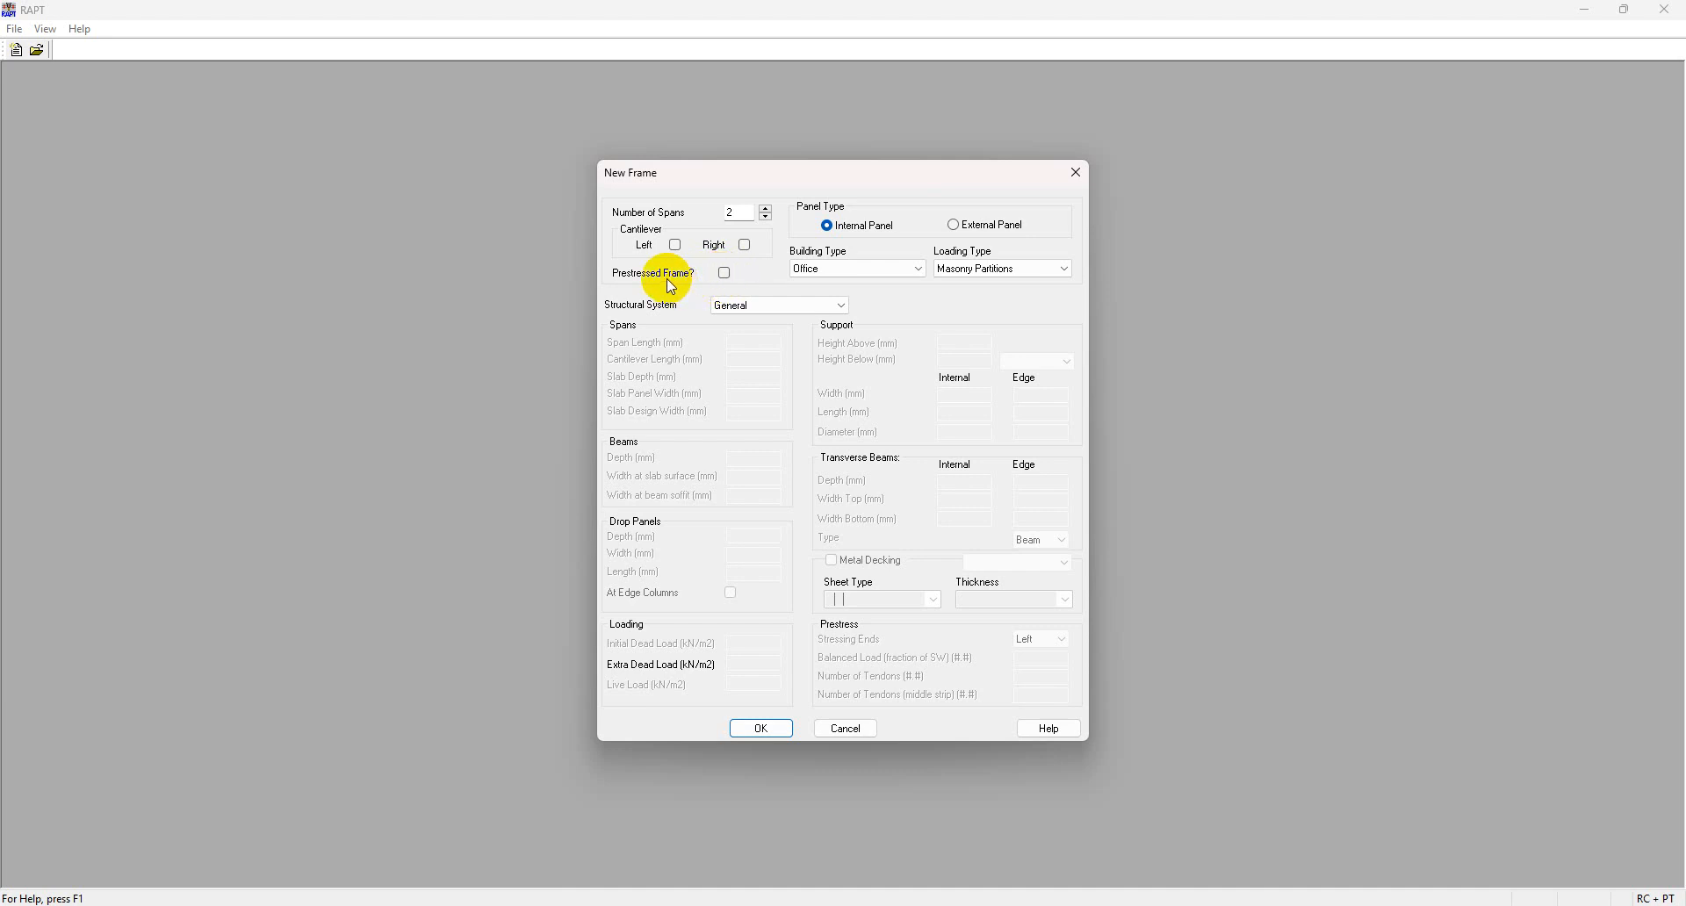
click(725, 275)
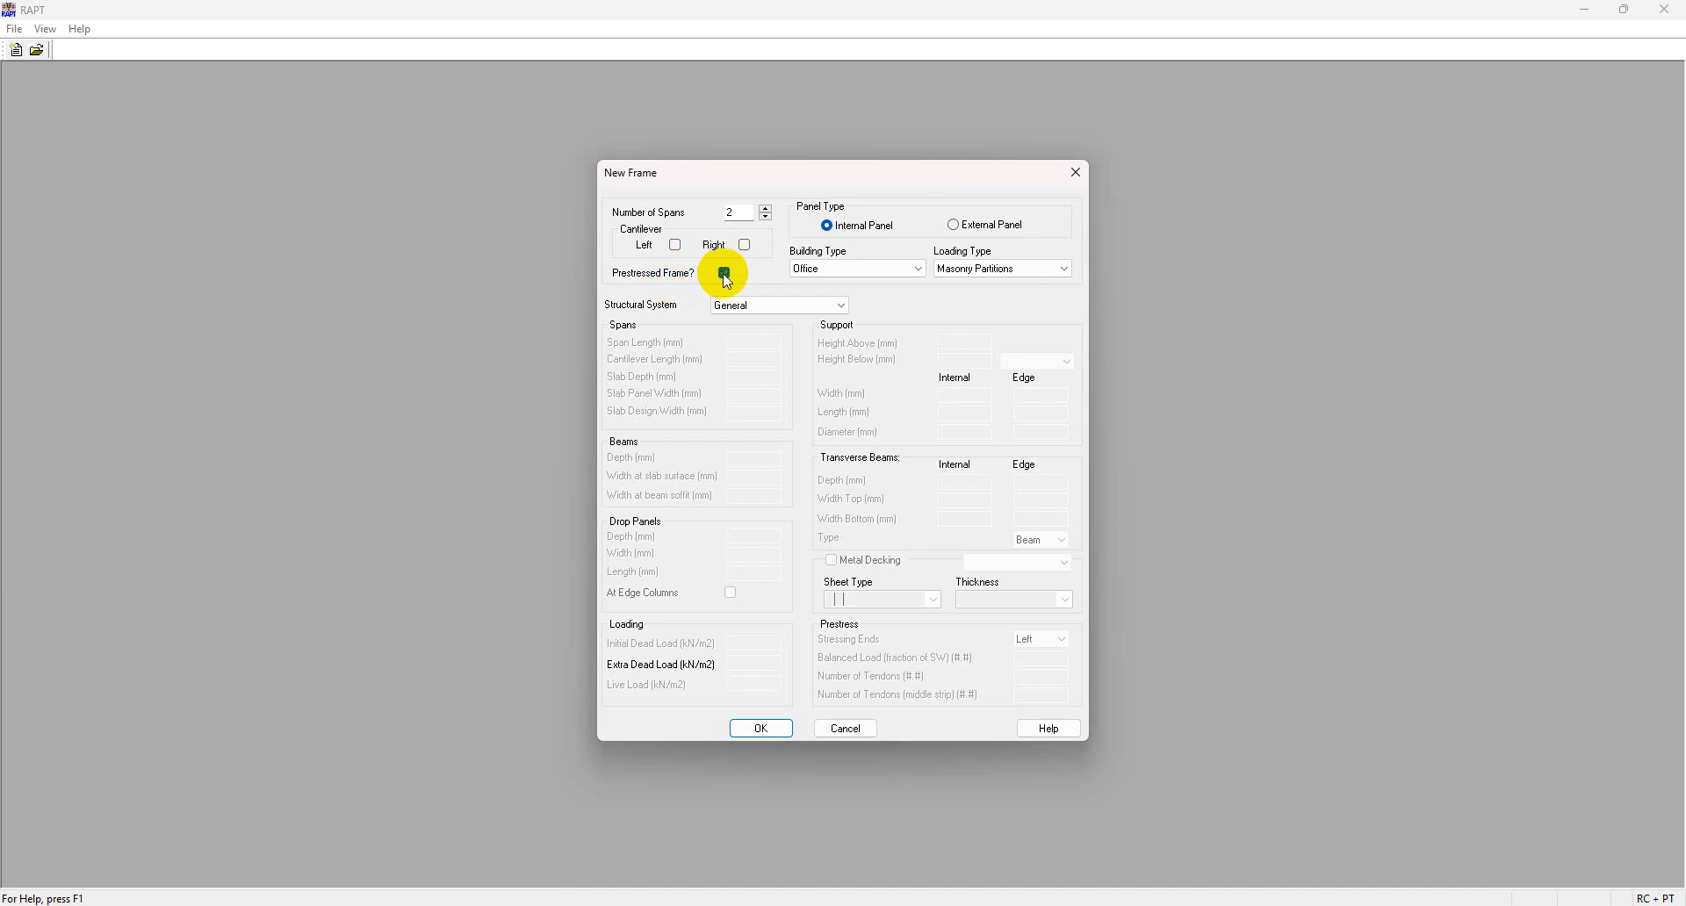
click(726, 275)
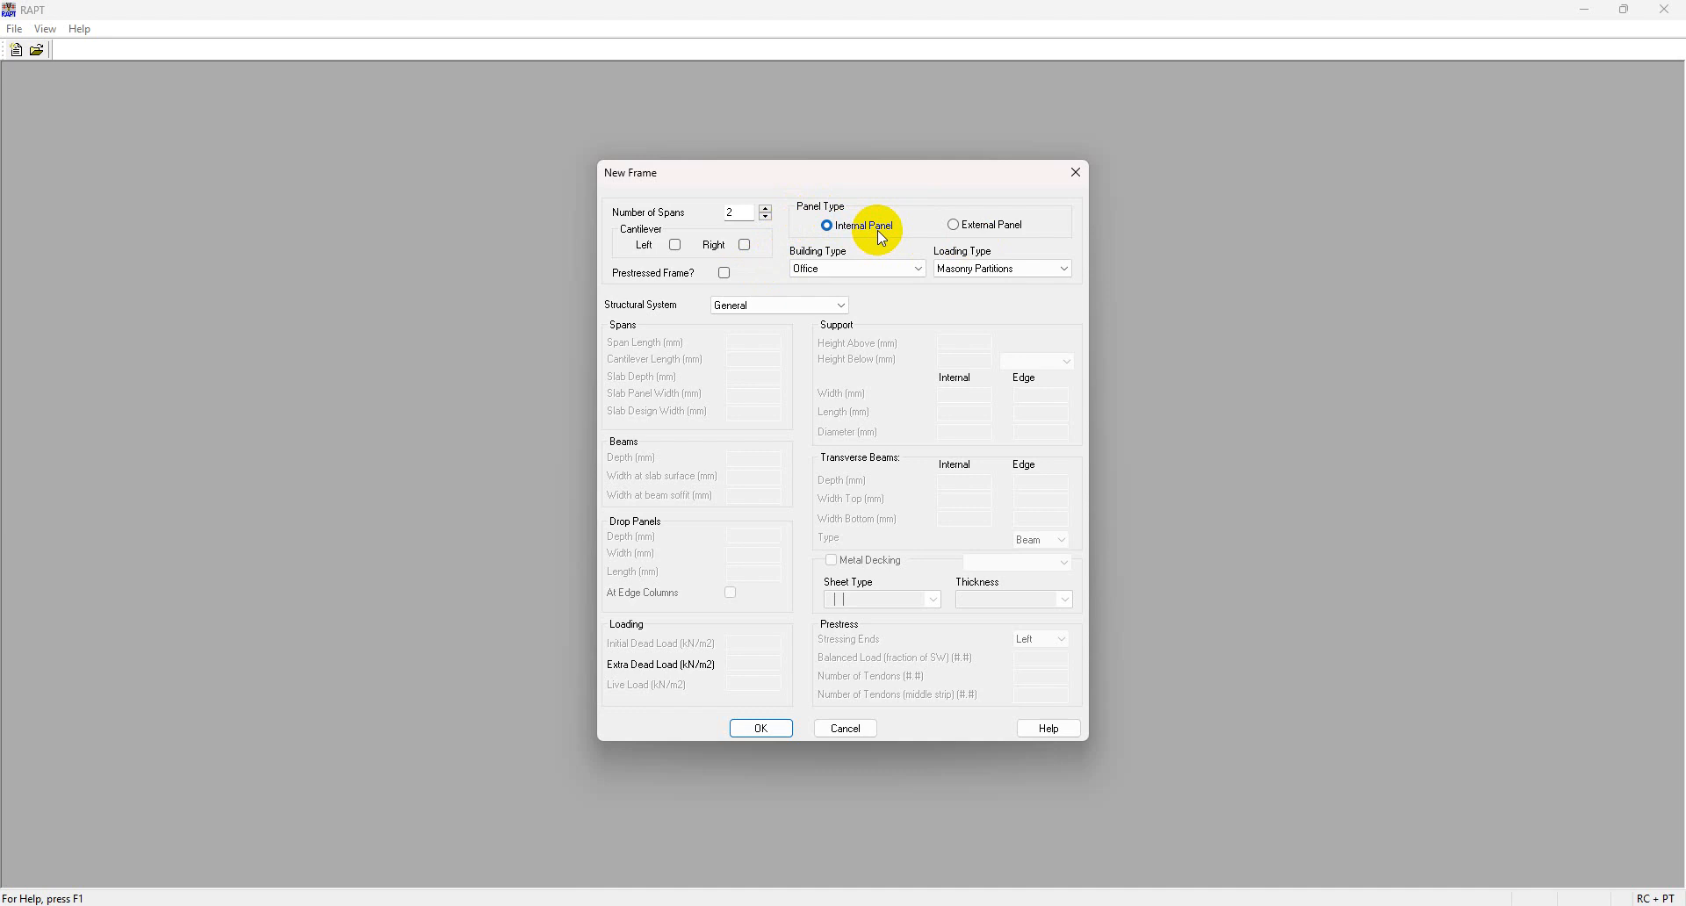
click(957, 227)
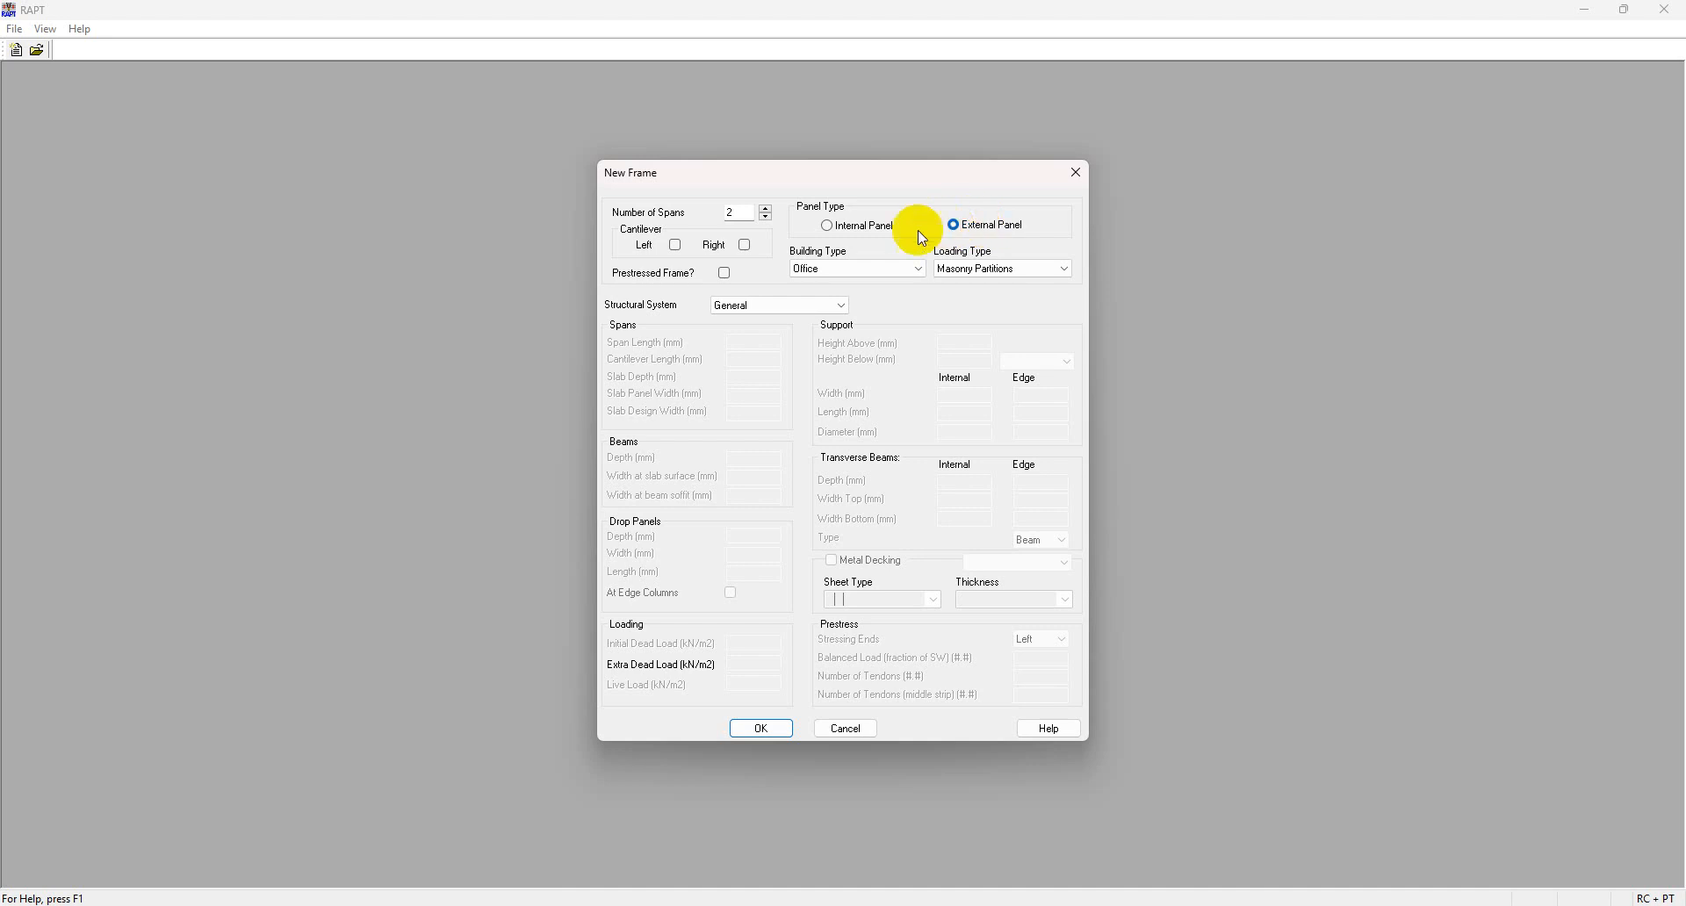
click(832, 230)
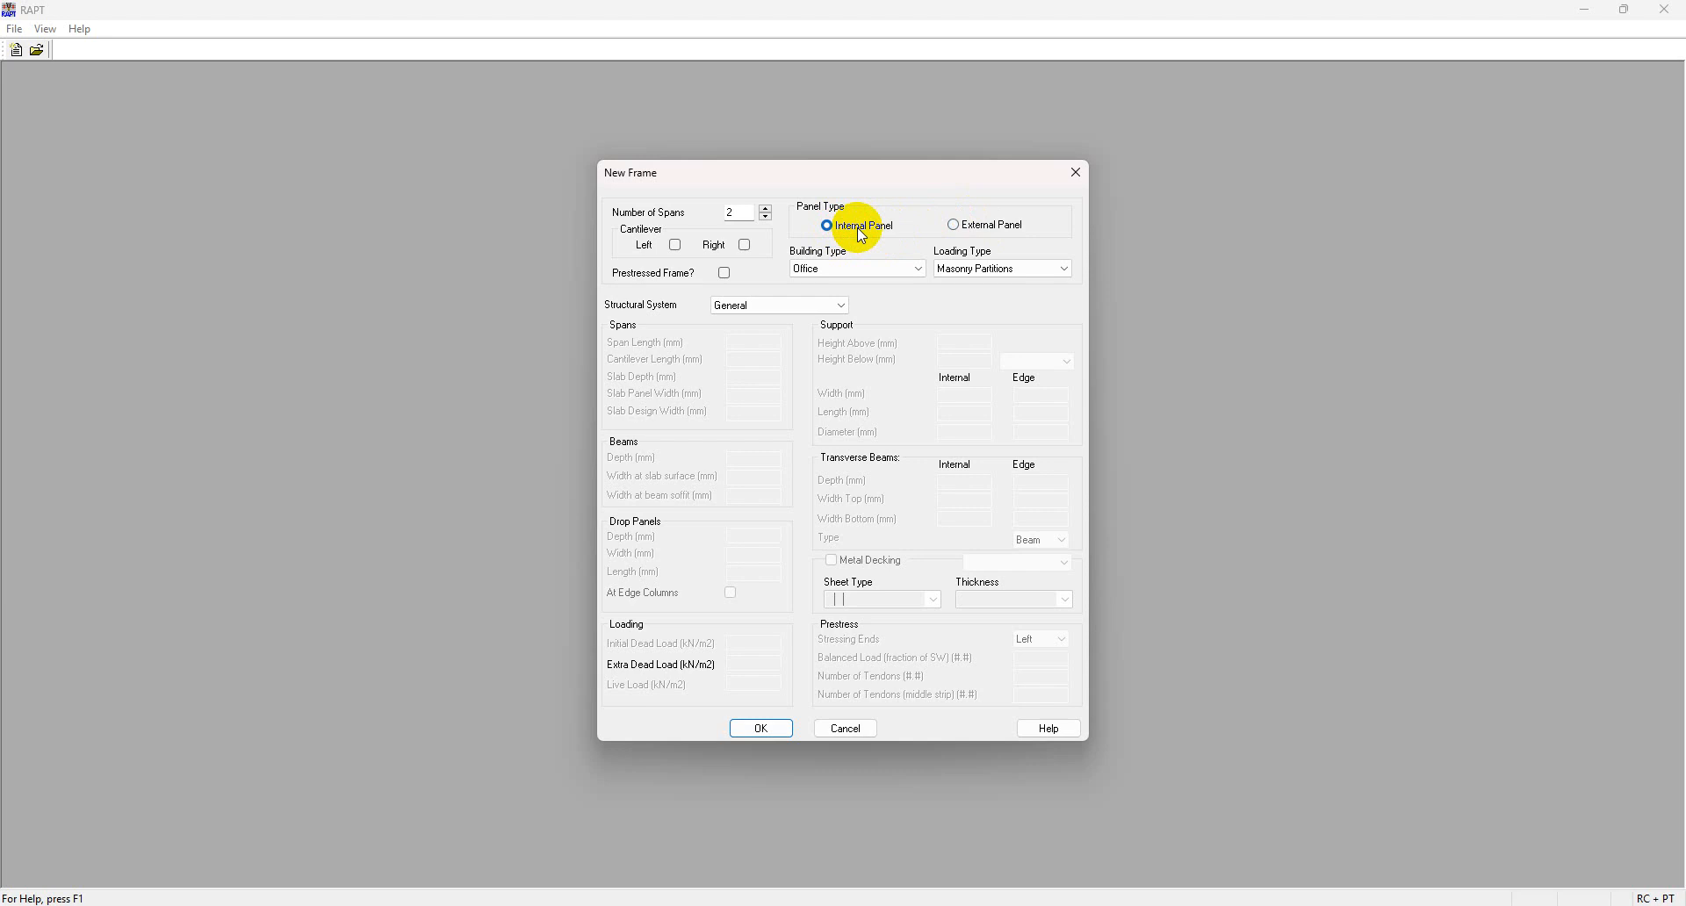
- Choose Office as the building type and General as the loading type
click(853, 265)
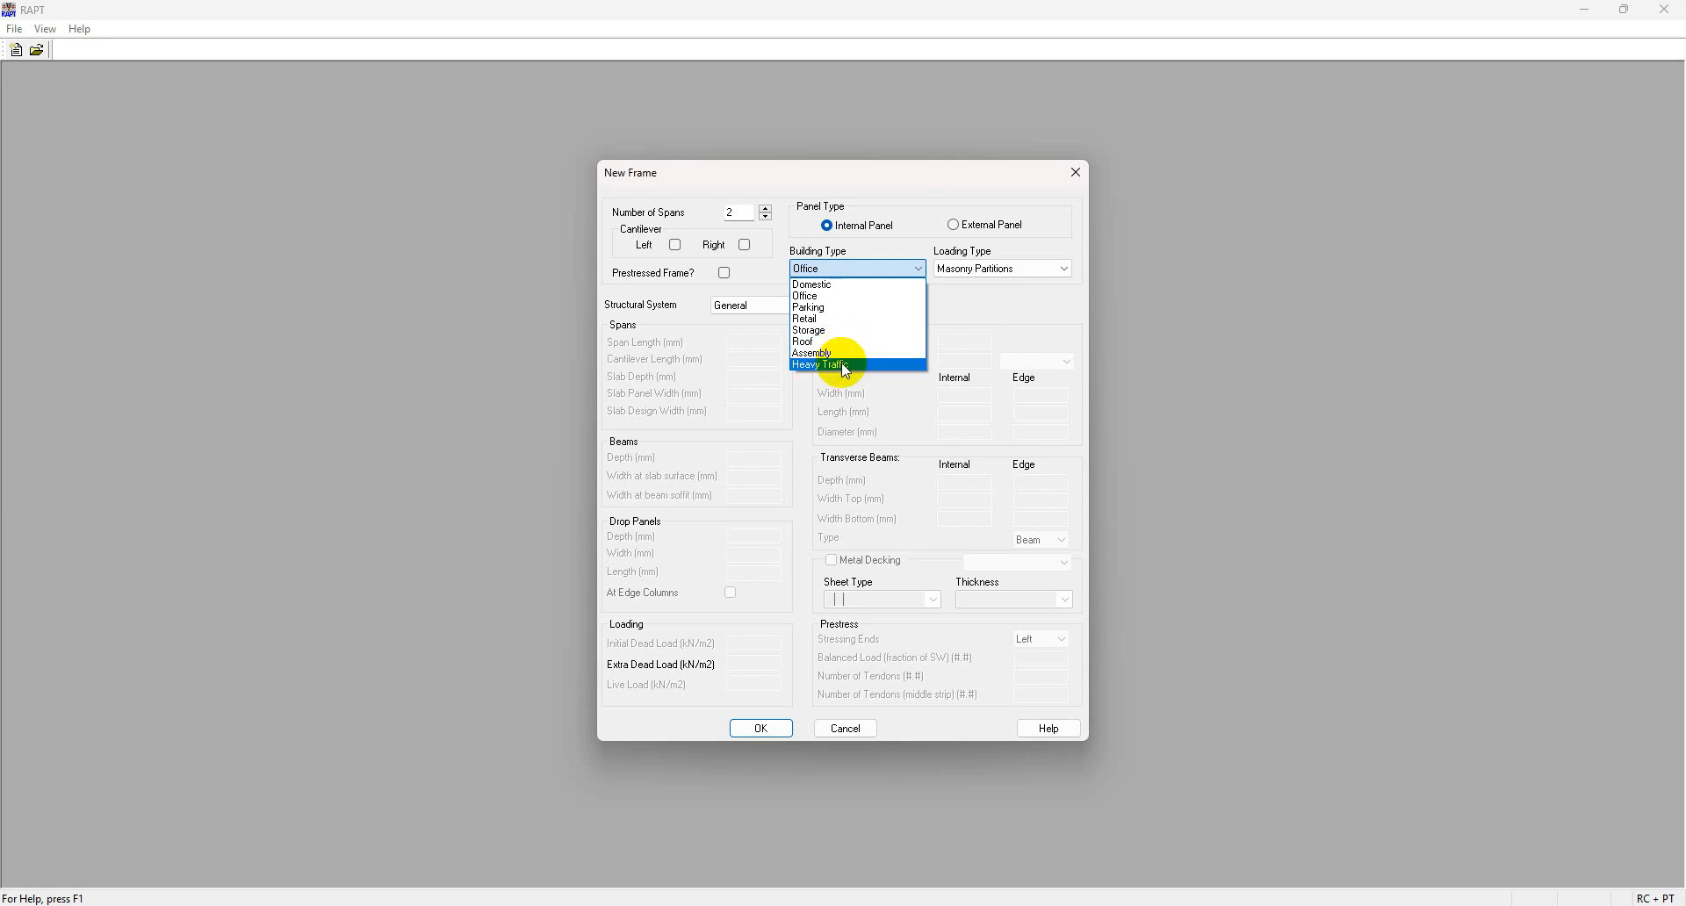
click(848, 297)
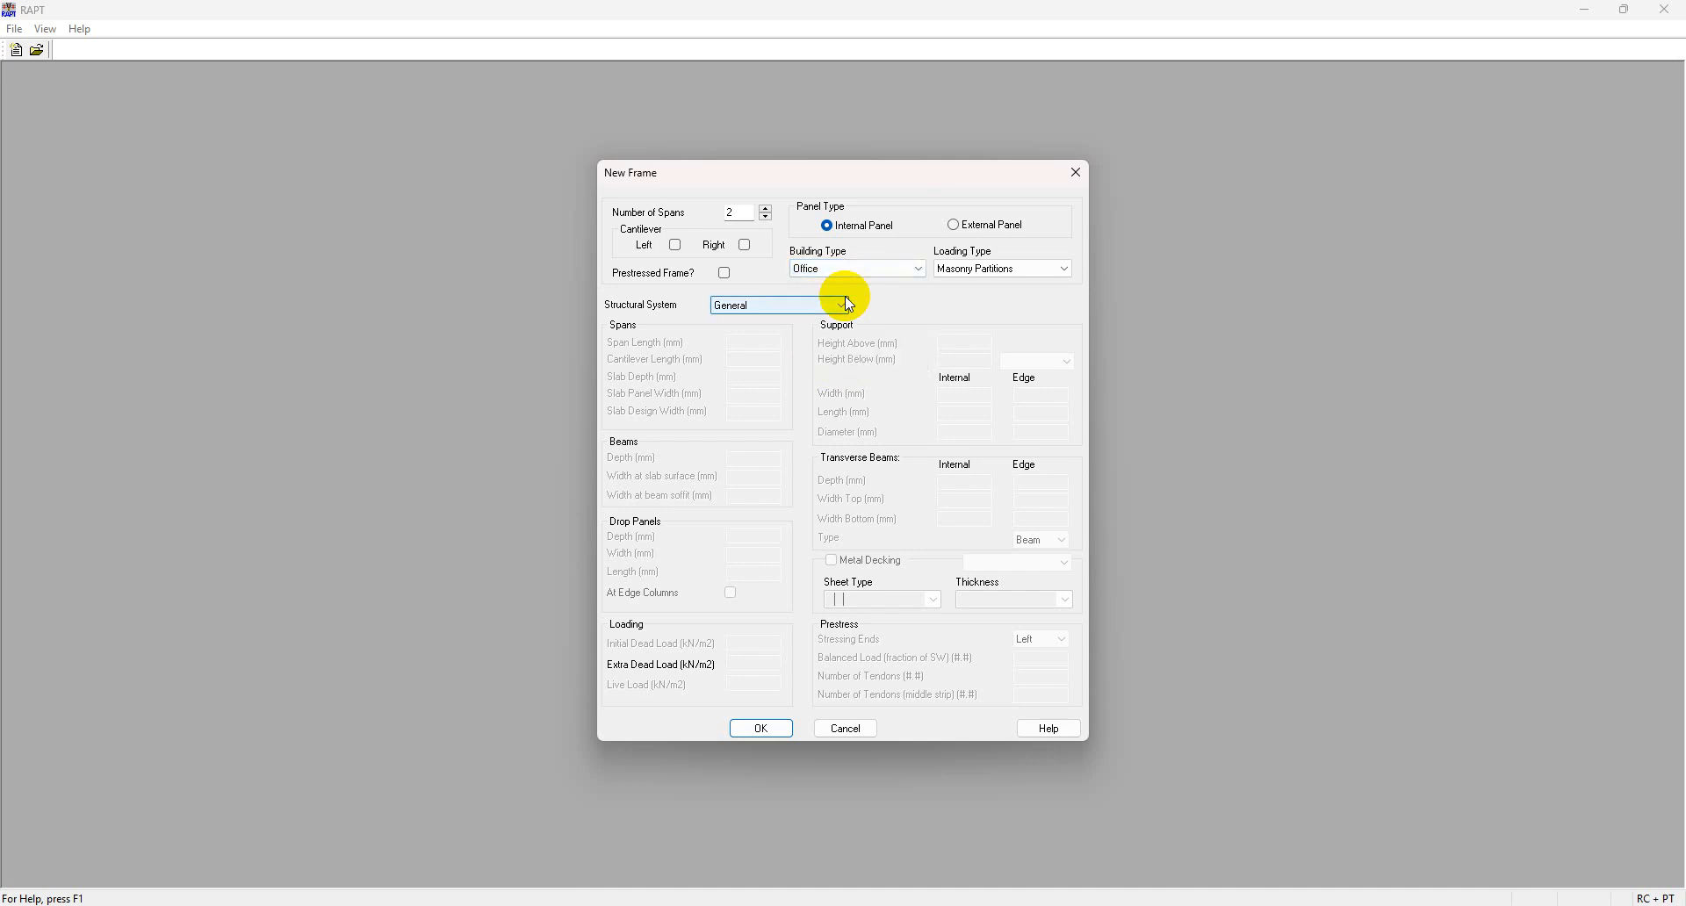
click(1026, 270)
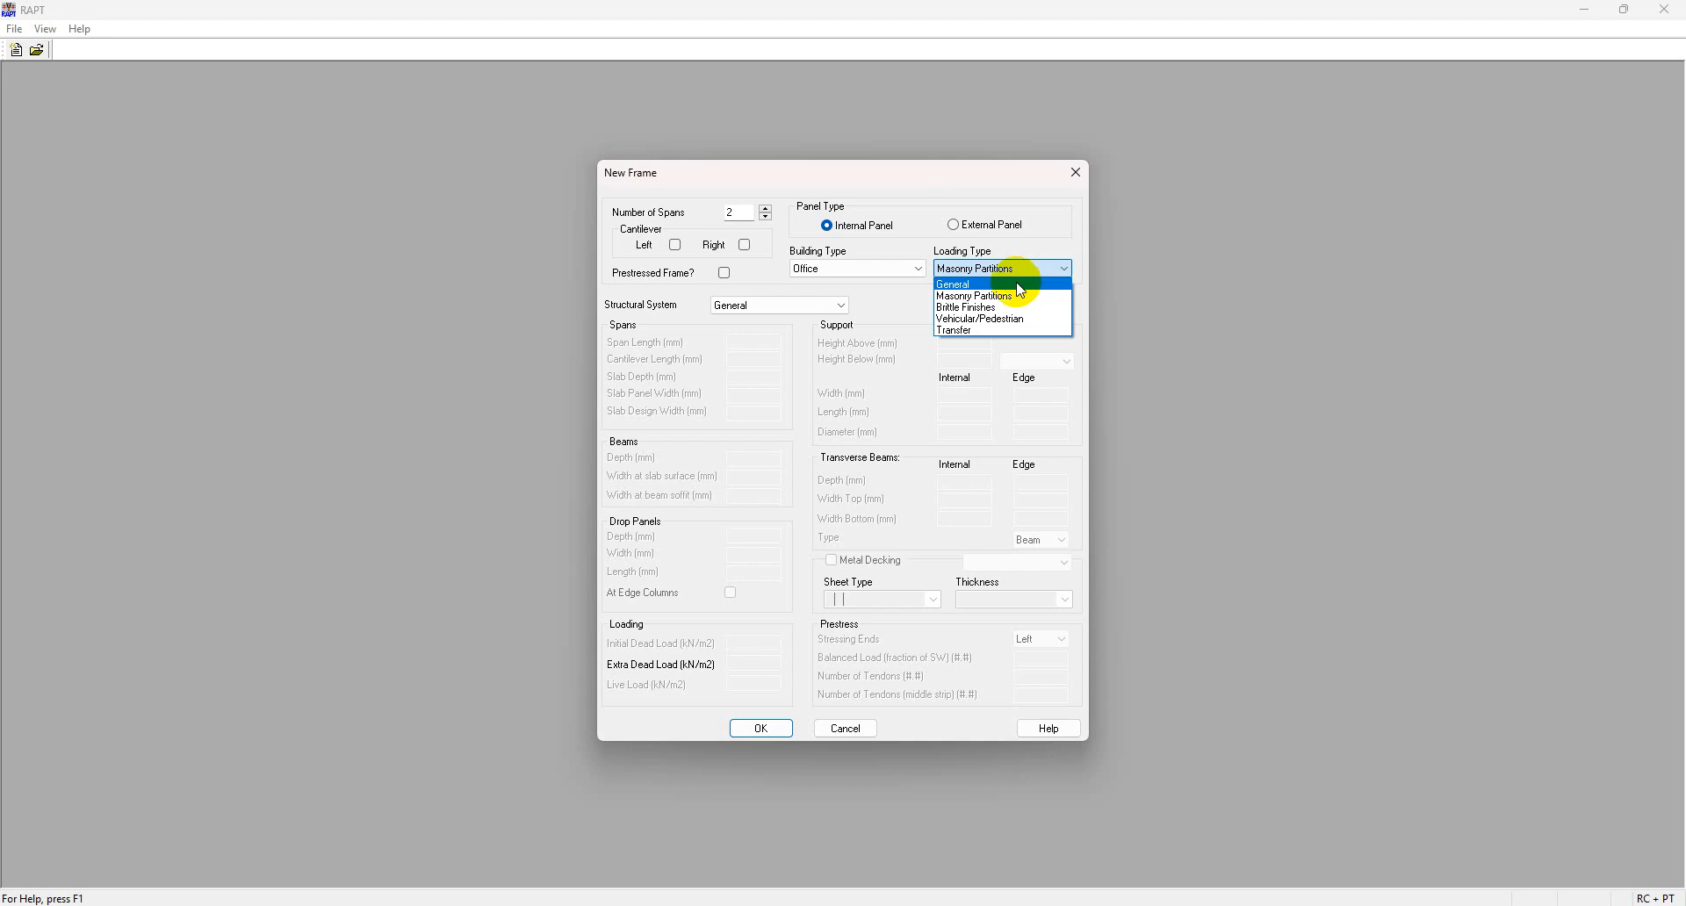
click(966, 286)
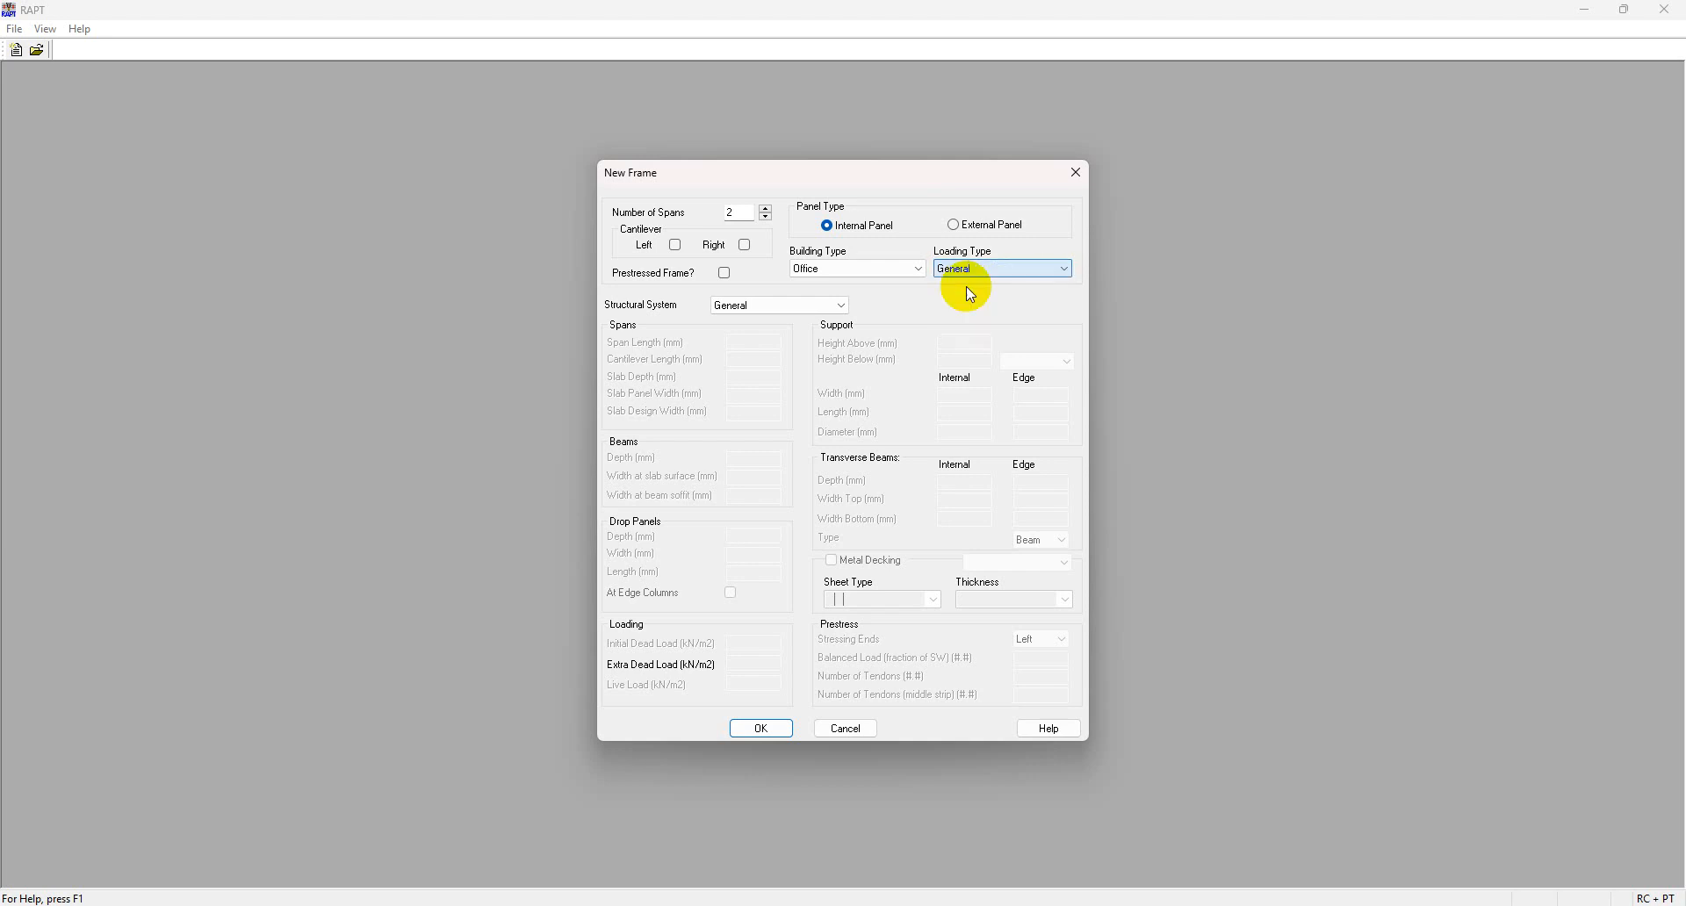
- Try the Flat Plate, Flat Slab and Two-way Beam & Slab structural systems to compare which inputs each enables
click(744, 307)
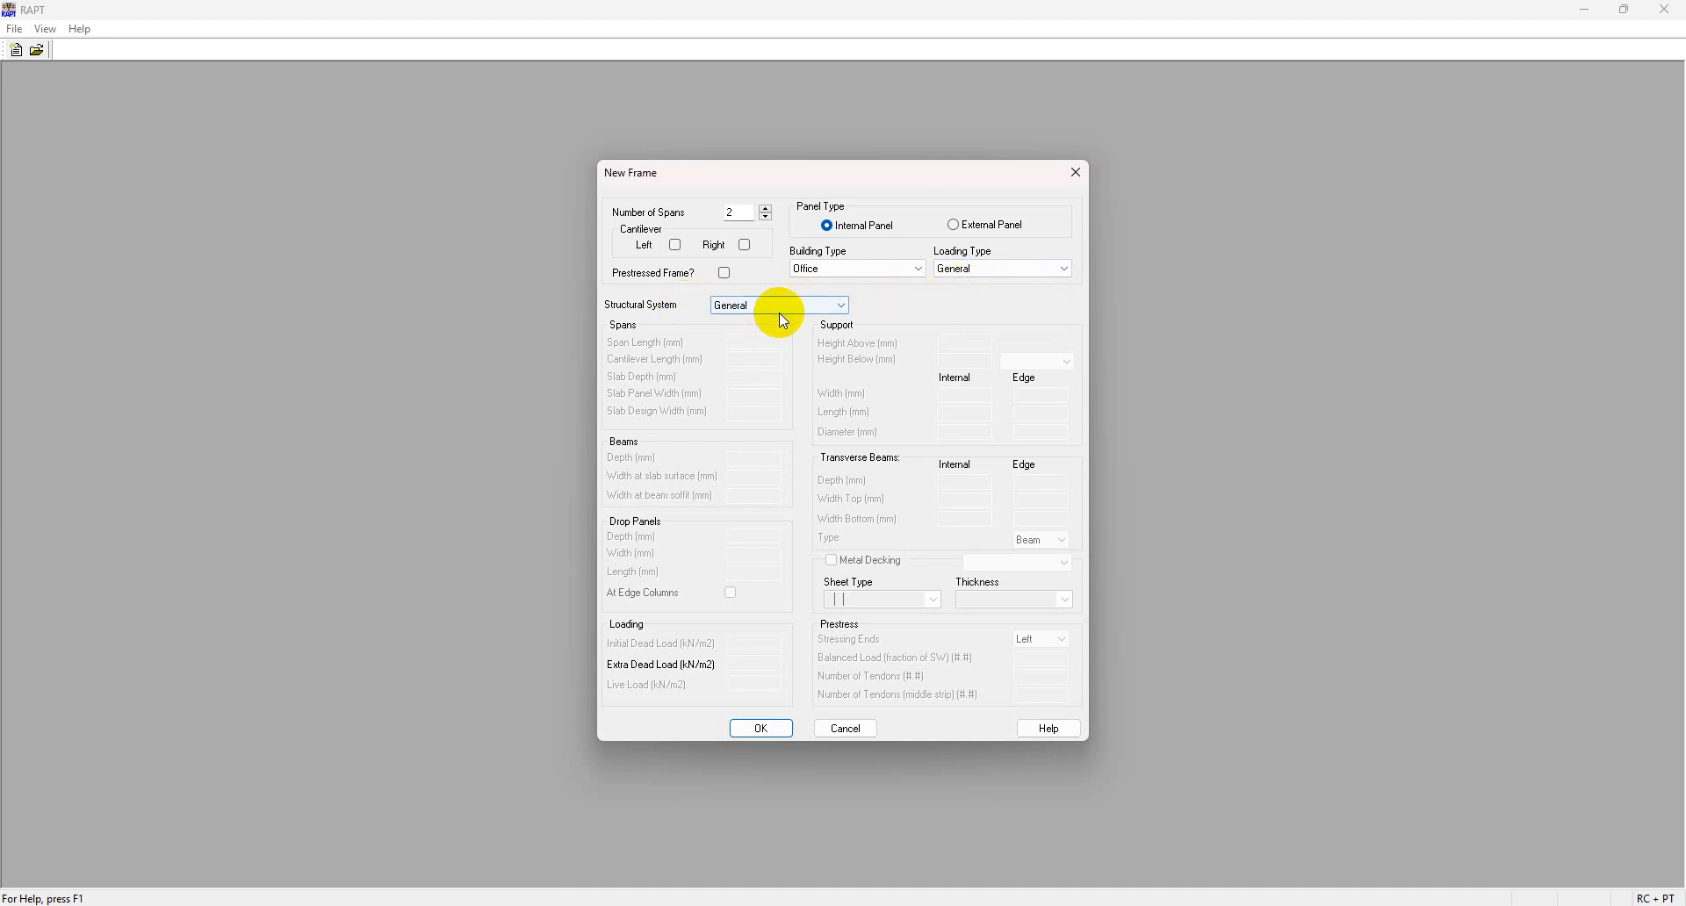
click(836, 307)
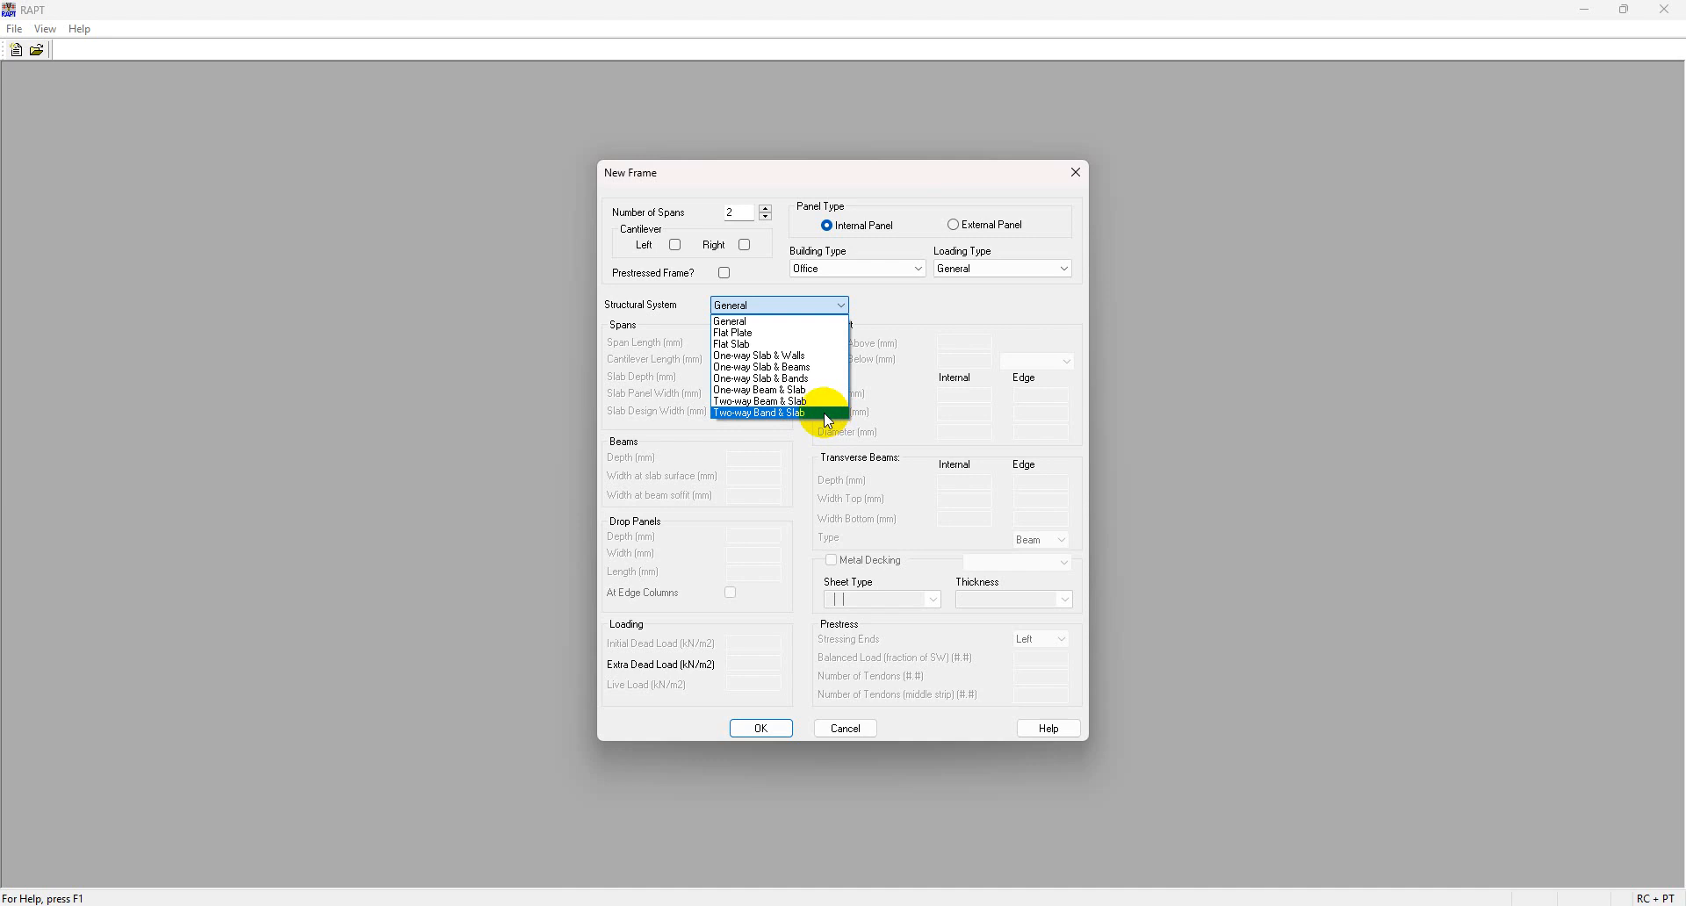
click(820, 335)
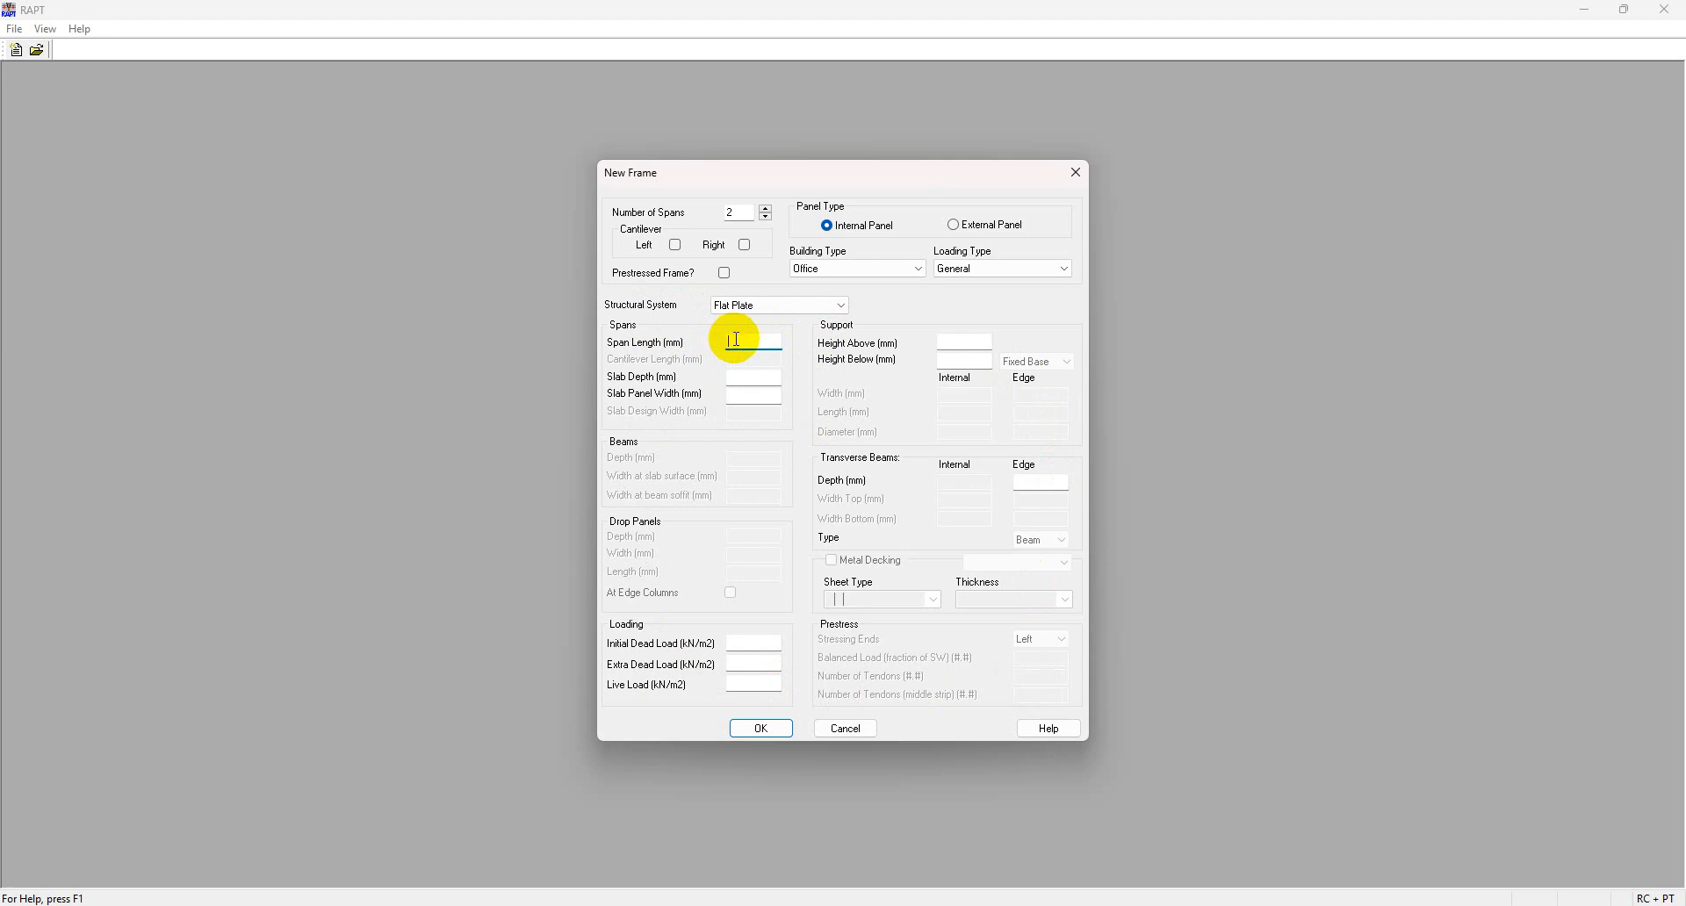
click(834, 306)
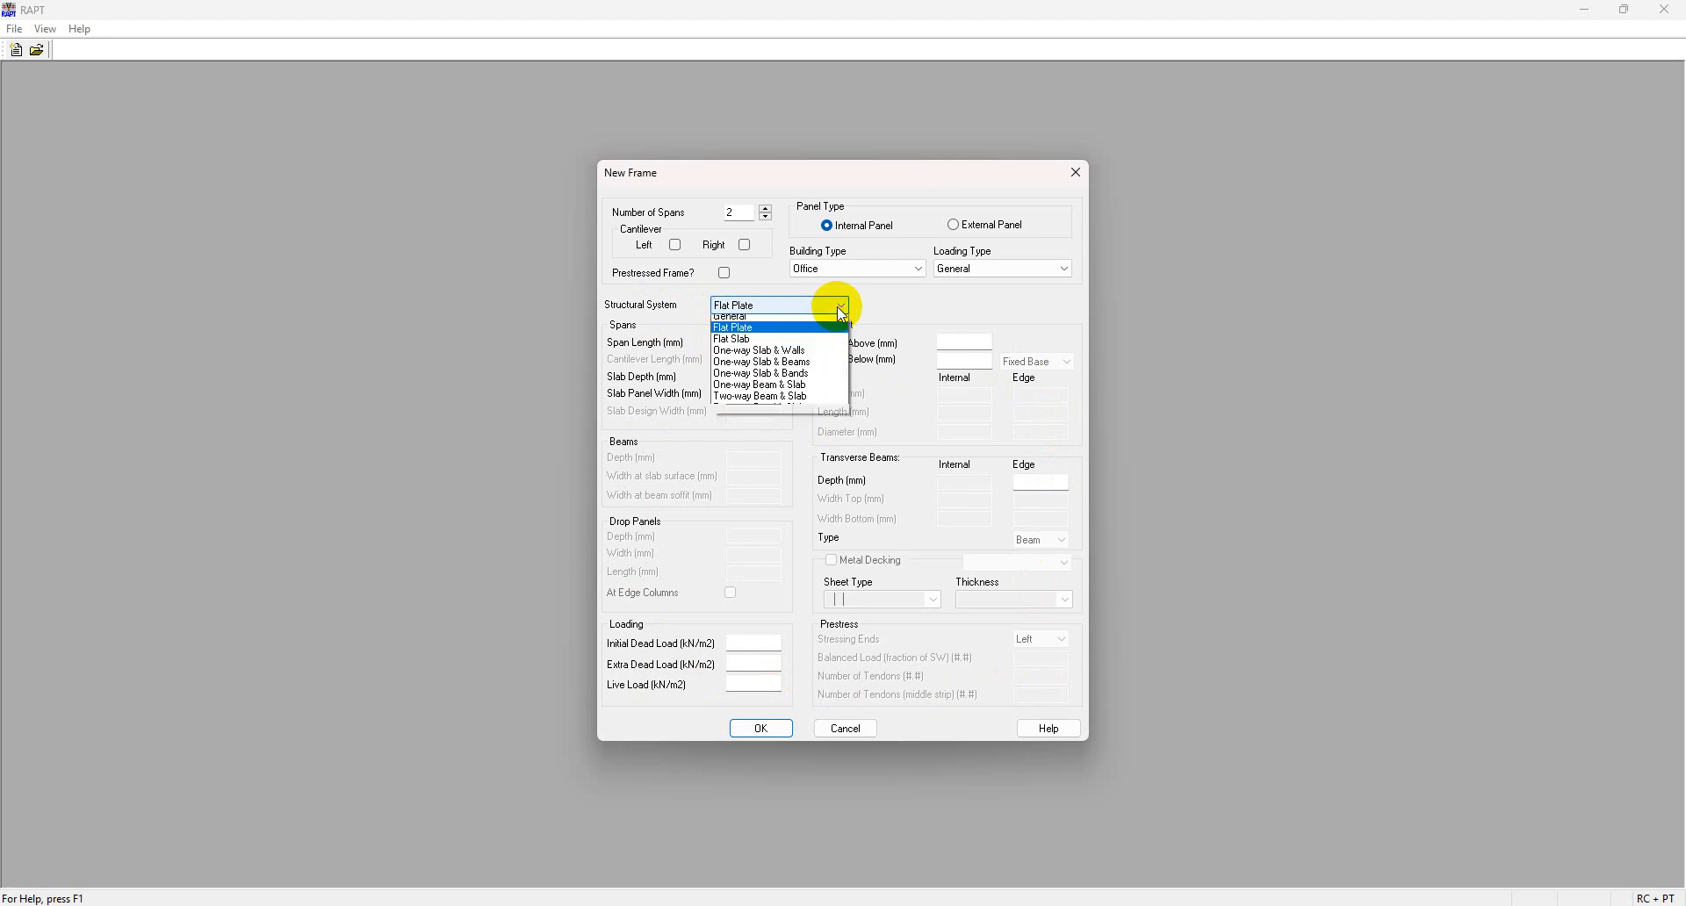
click(818, 346)
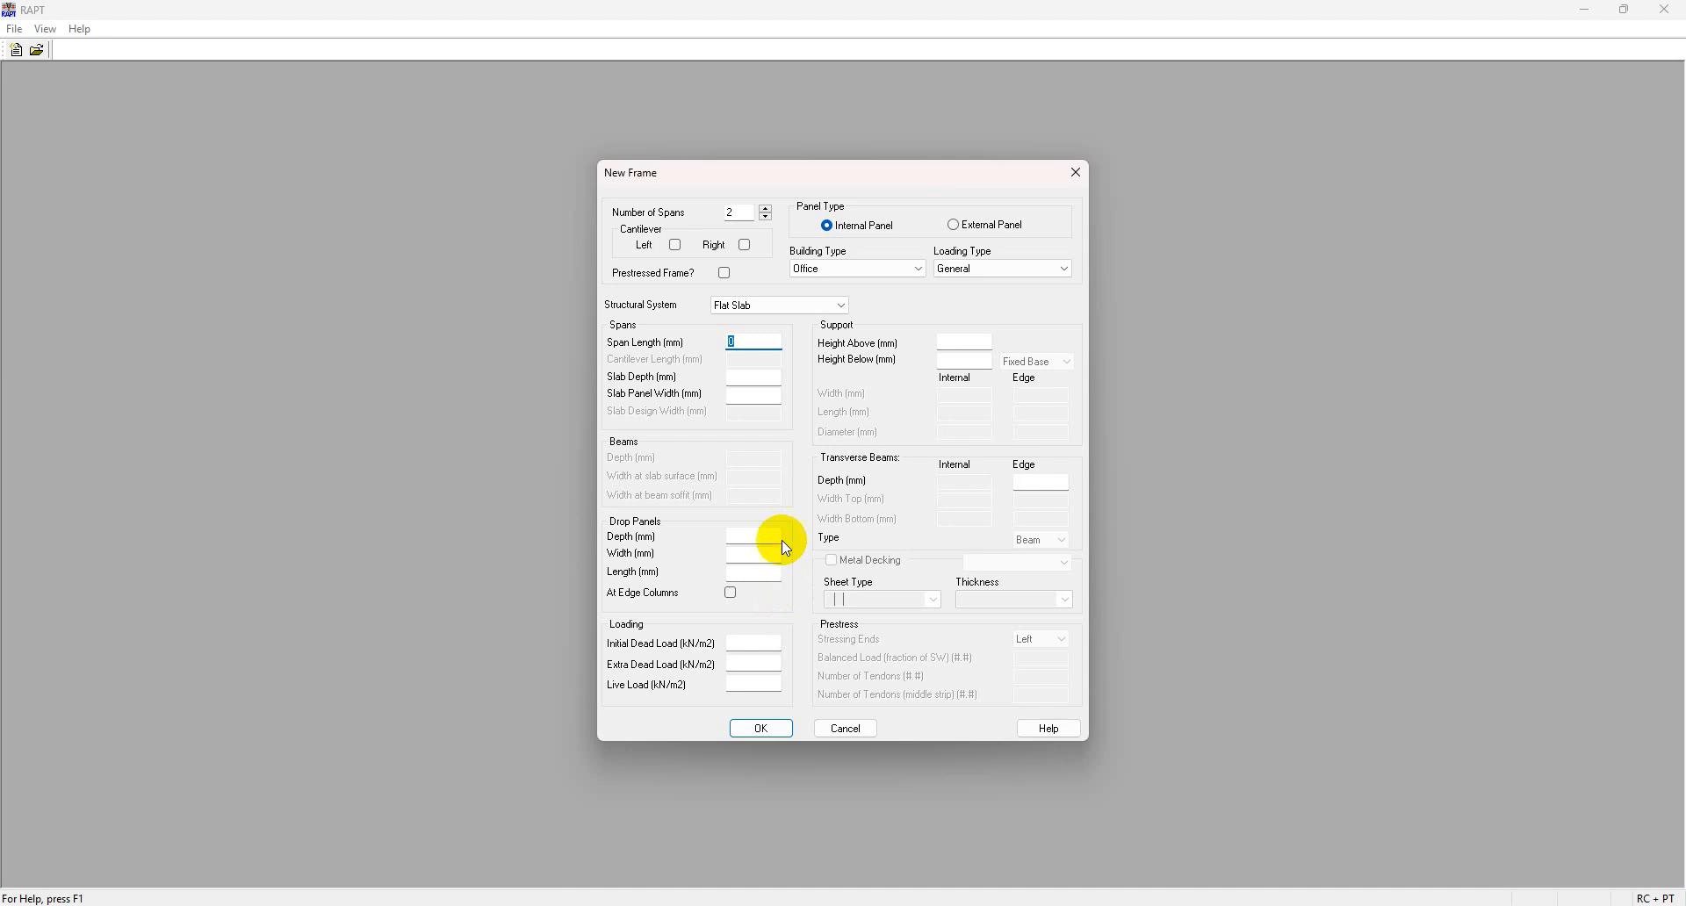
click(808, 305)
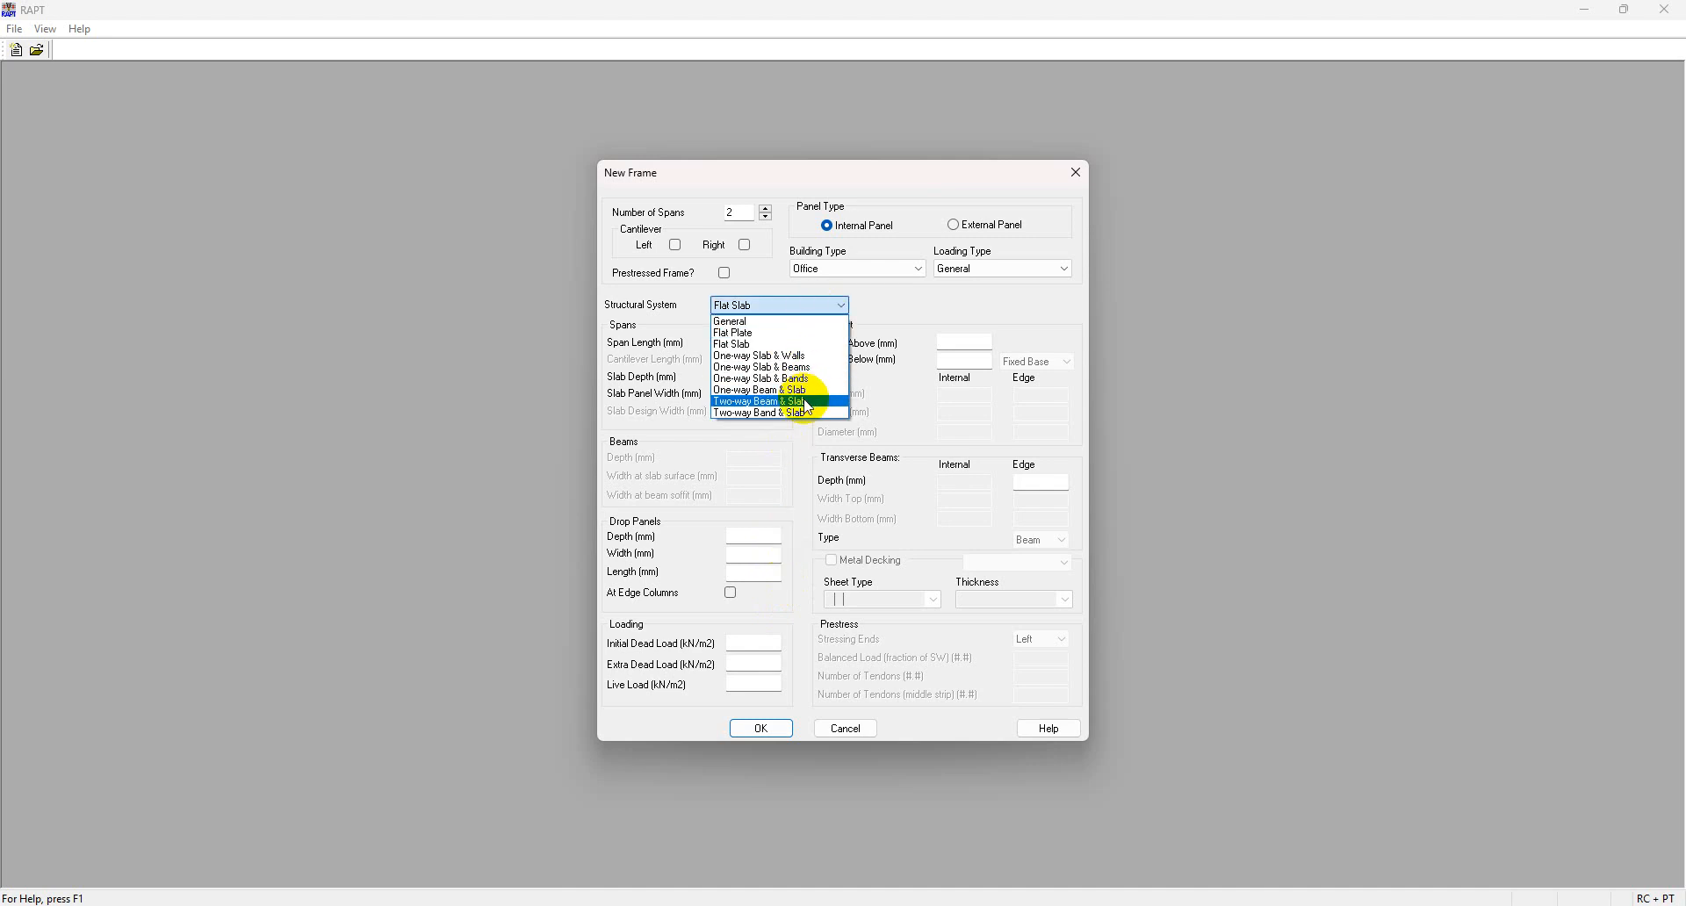
click(806, 401)
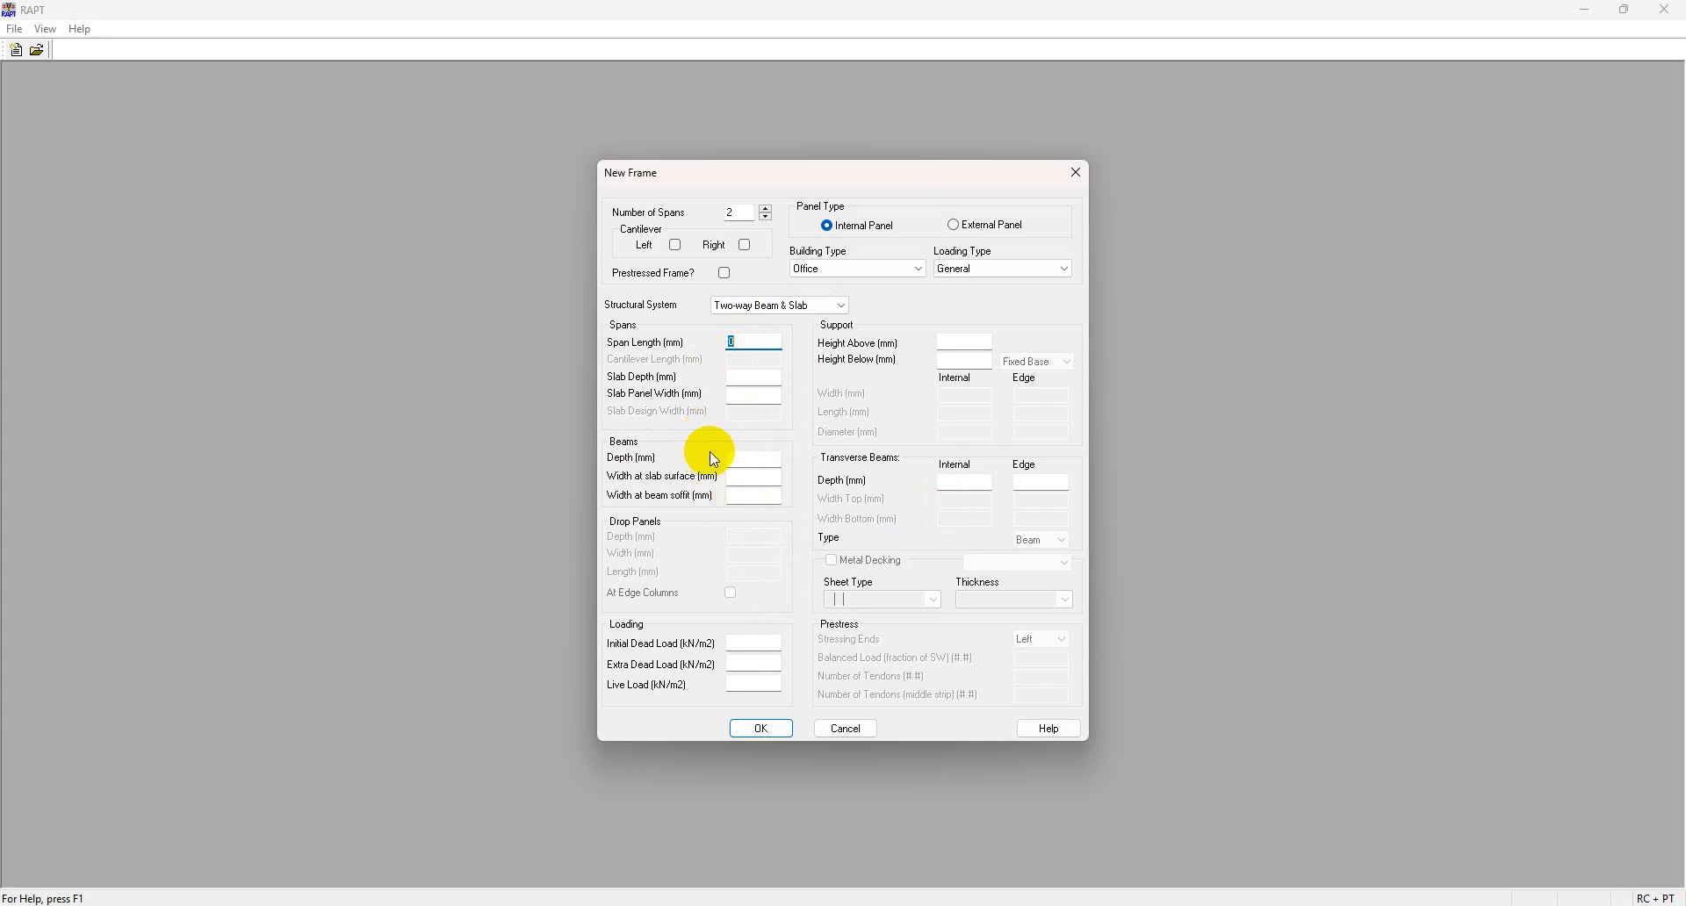
- Set the structural system to General and create the new frame
click(841, 306)
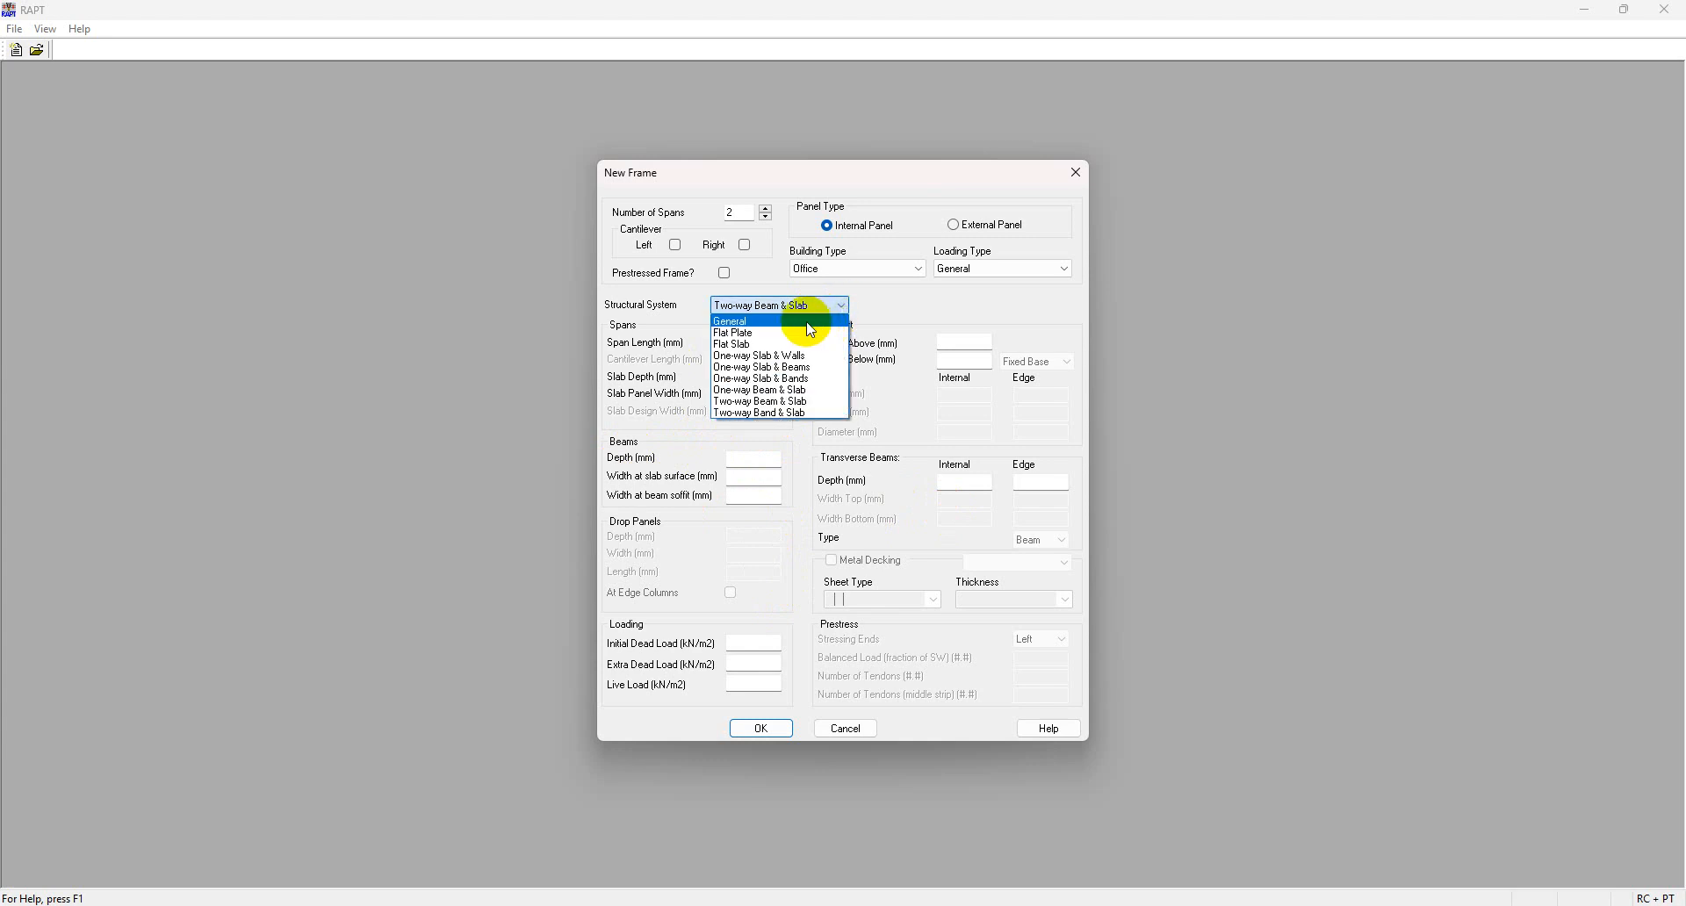
click(806, 321)
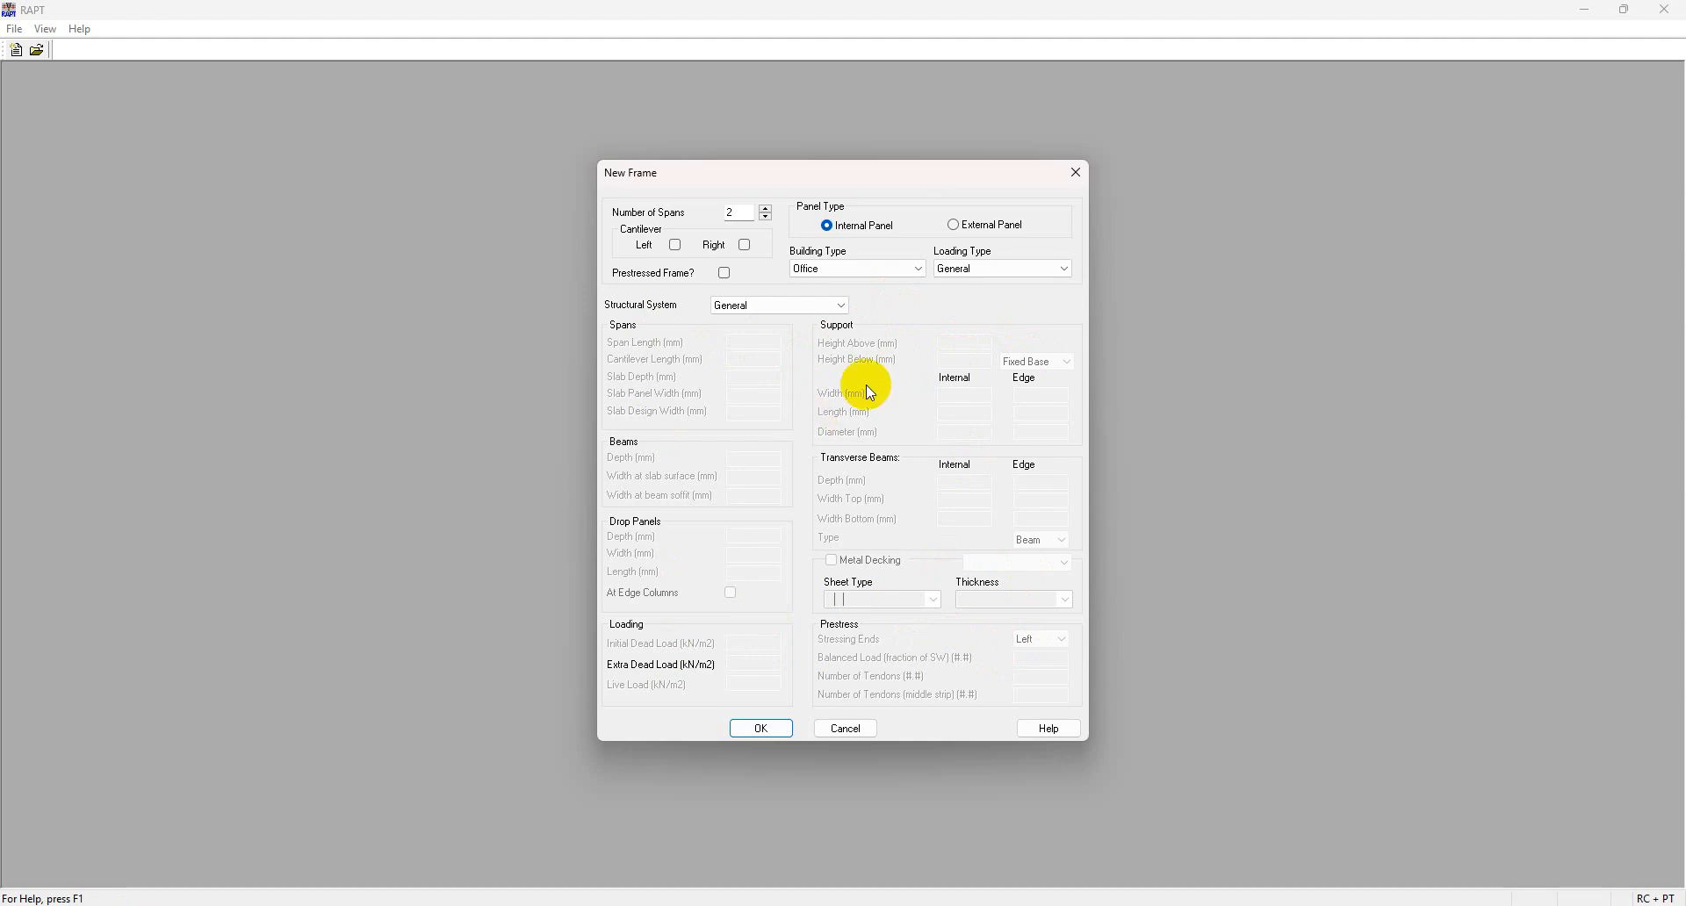
click(764, 729)
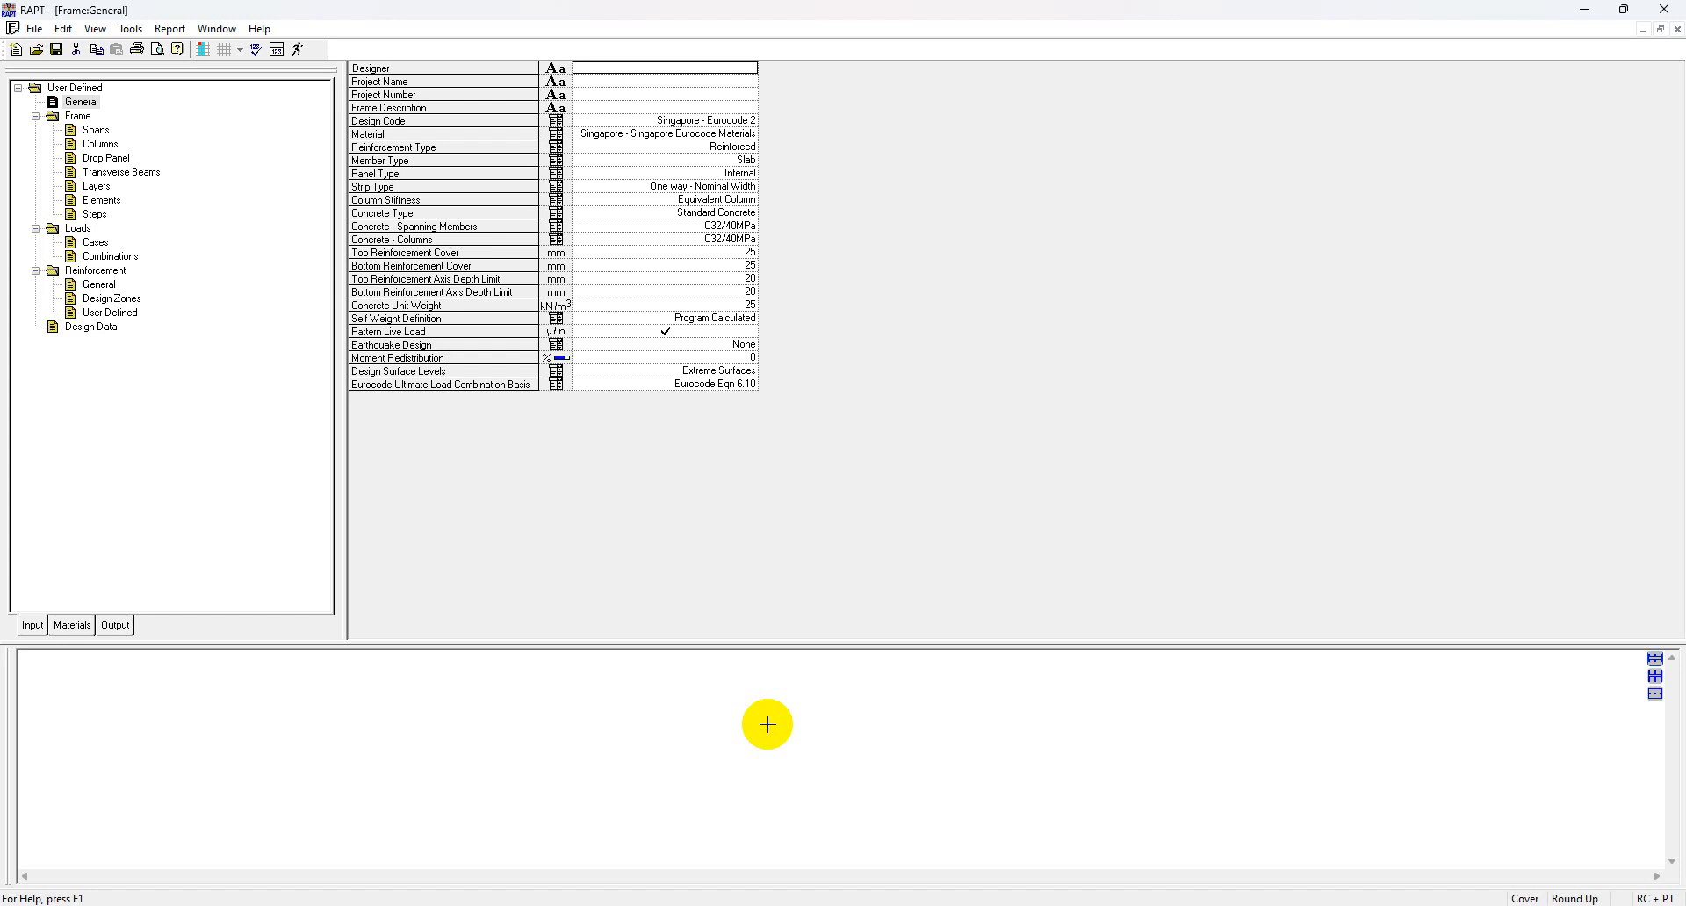
click(32, 30)
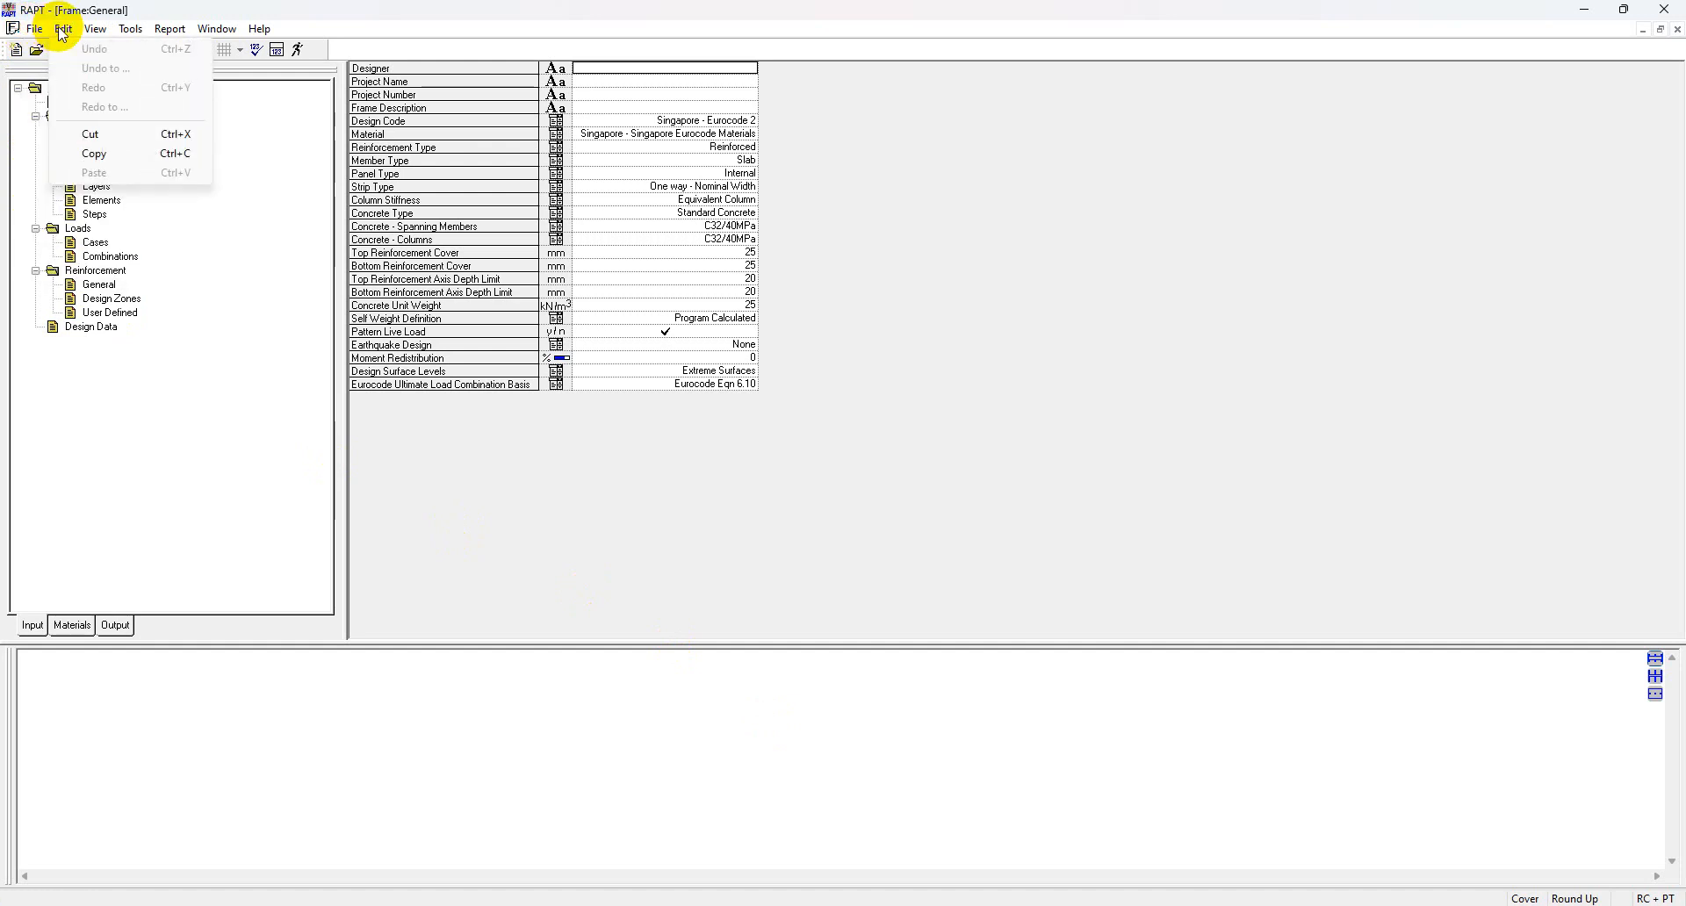
mouse_move(92, 32)
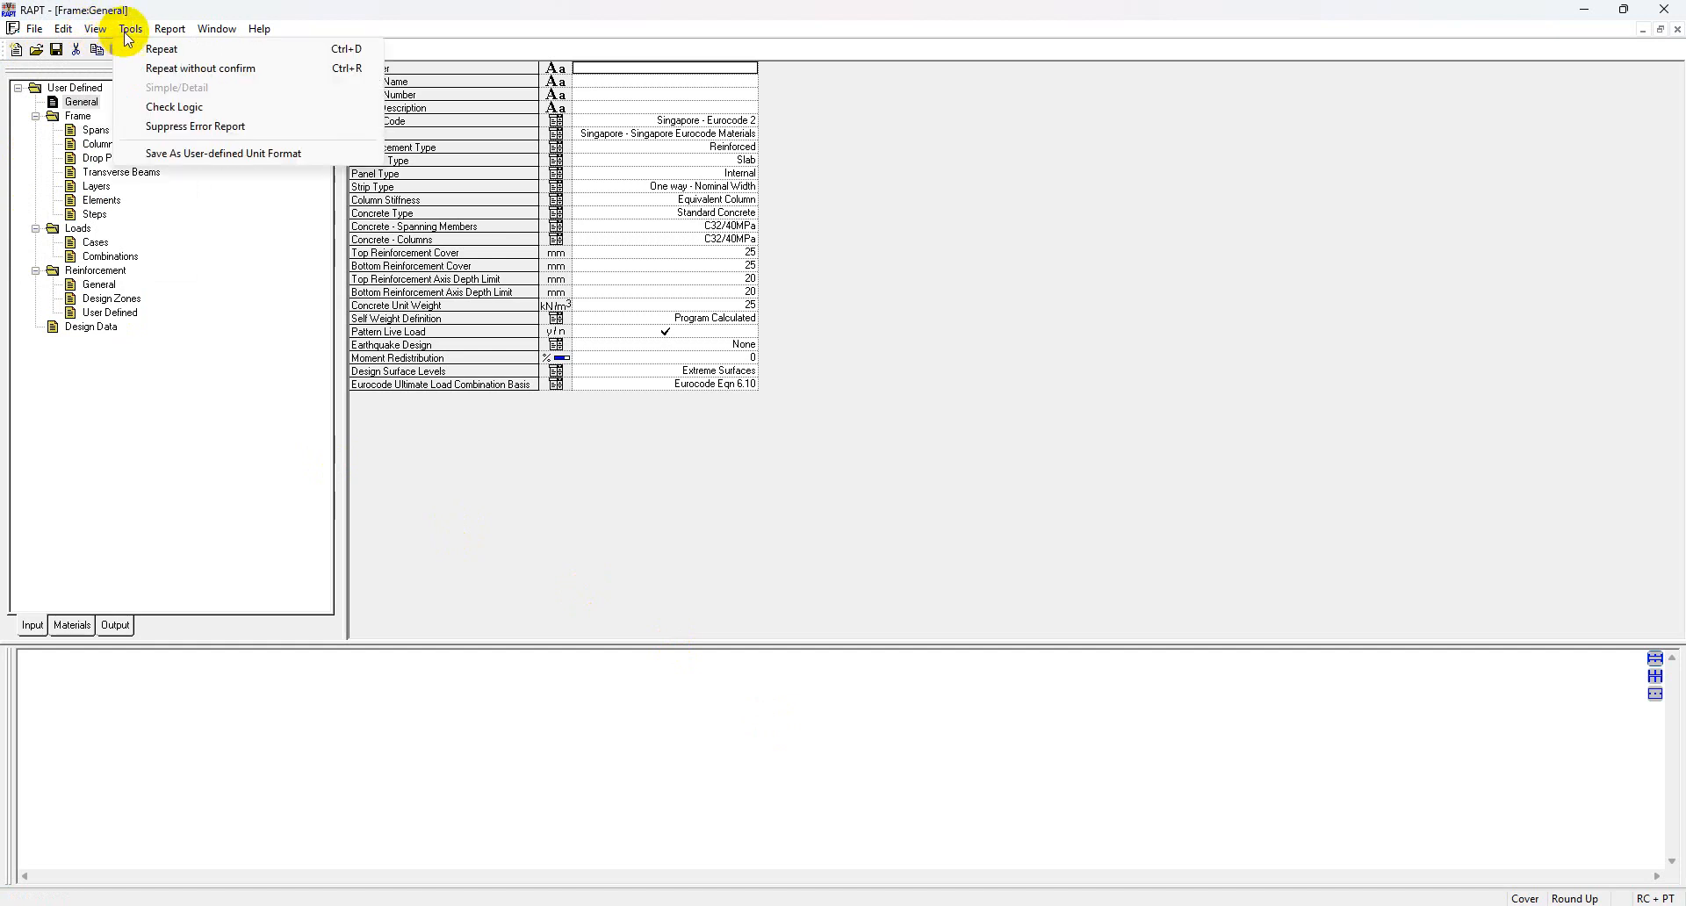
mouse_move(169, 35)
mouse_move(262, 35)
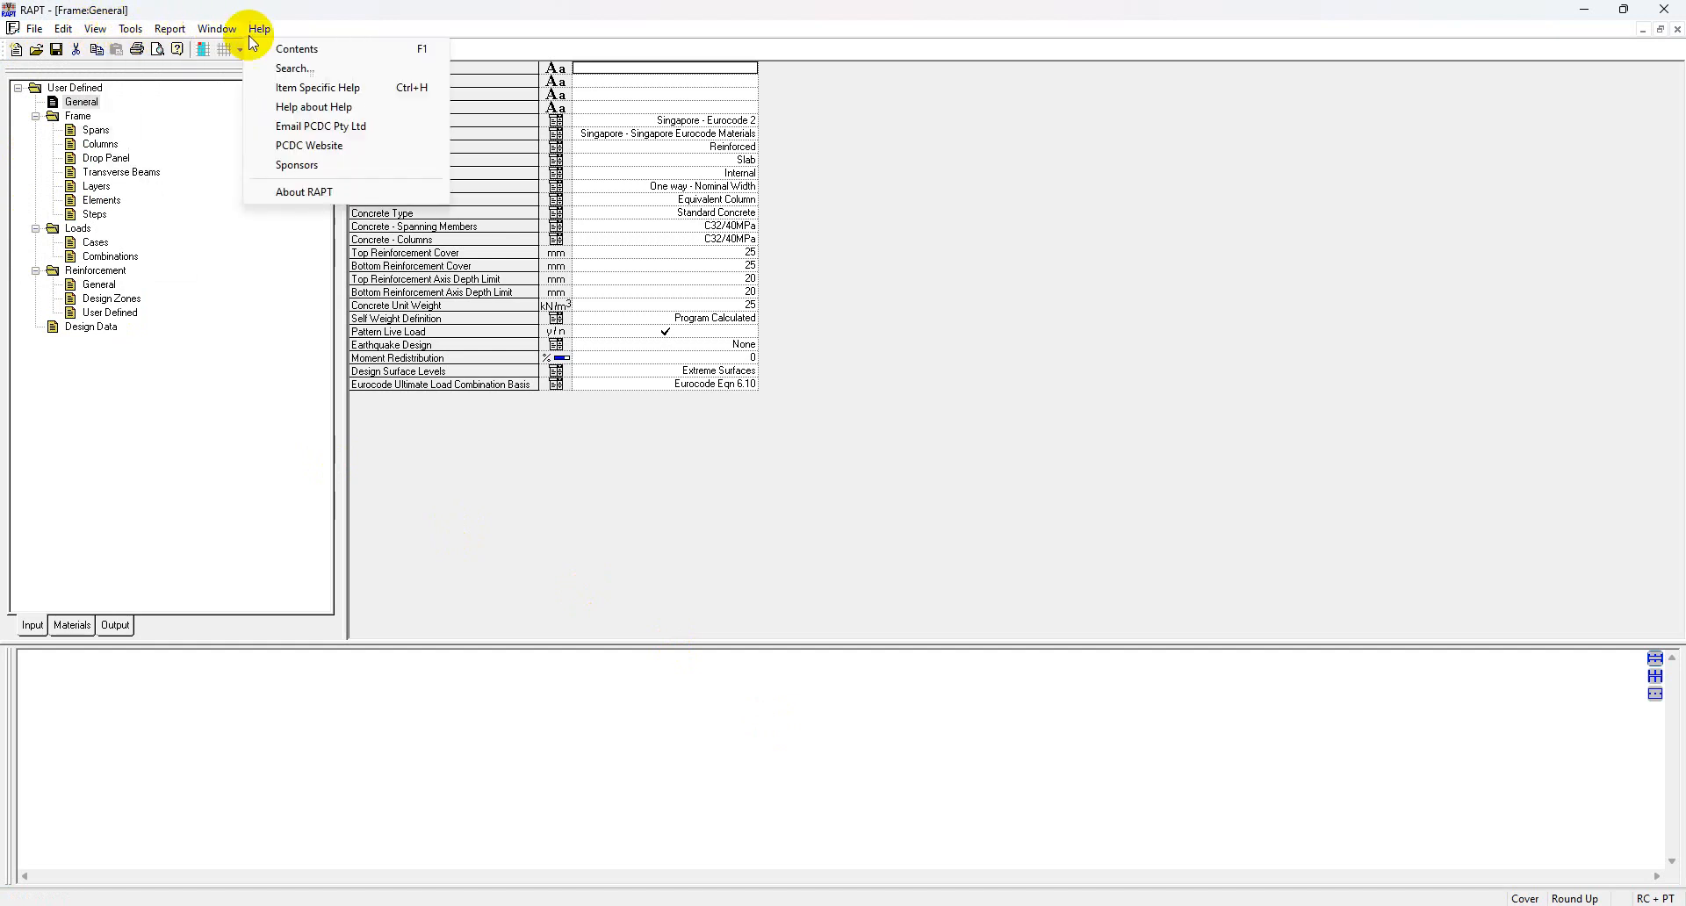
mouse_move(35, 32)
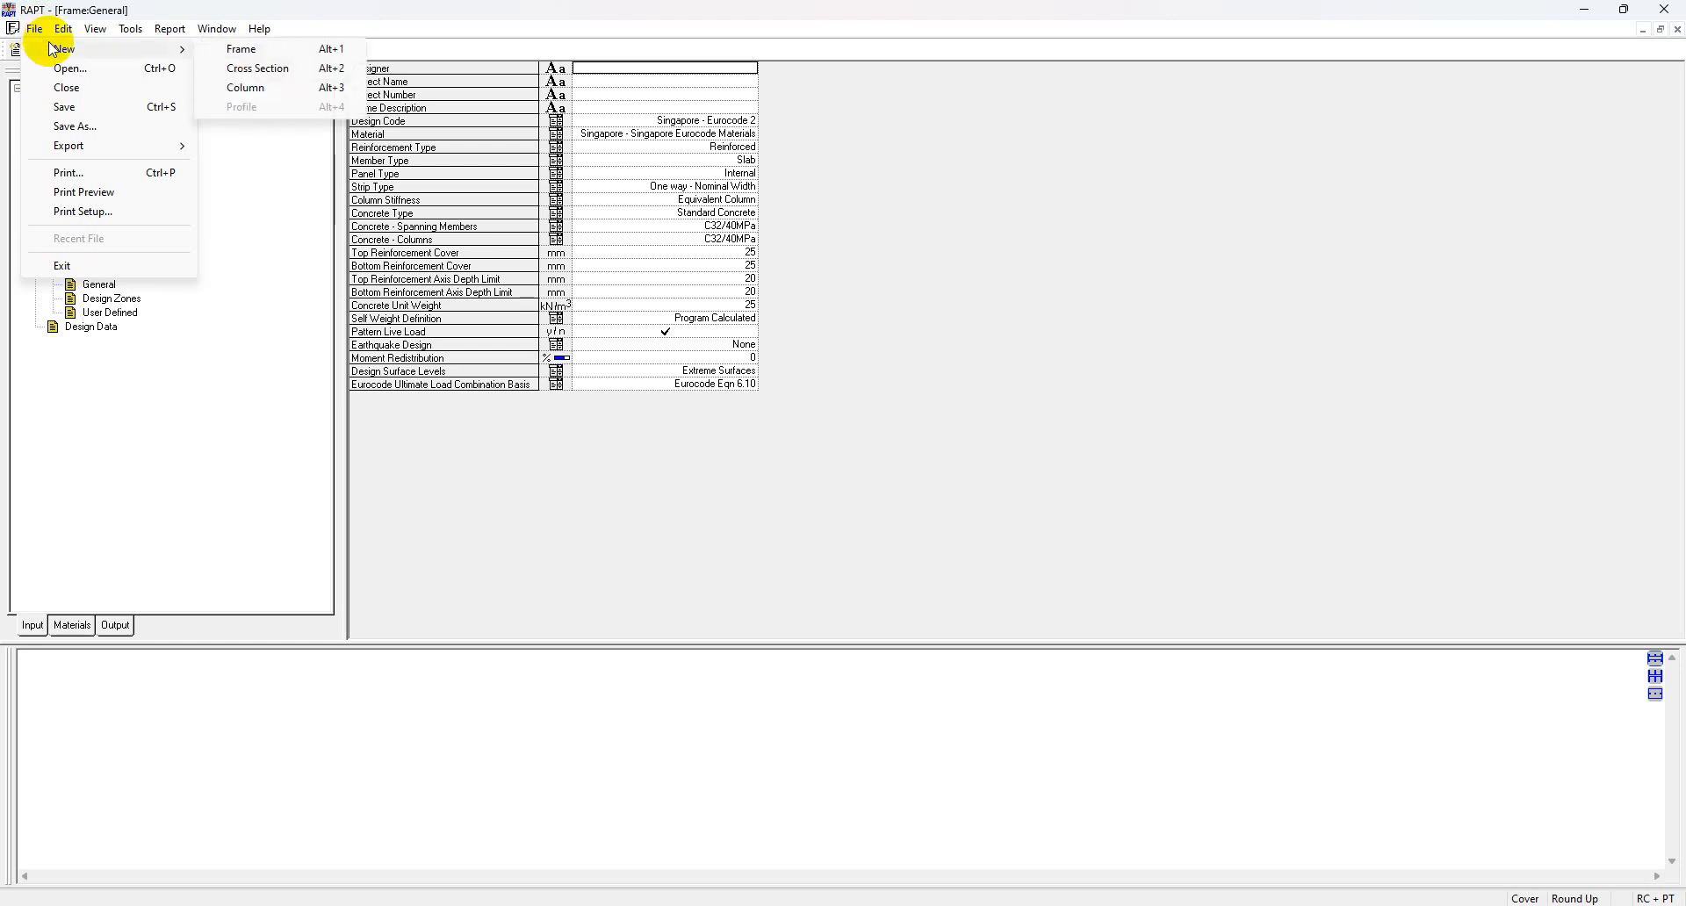
mouse_move(87, 153)
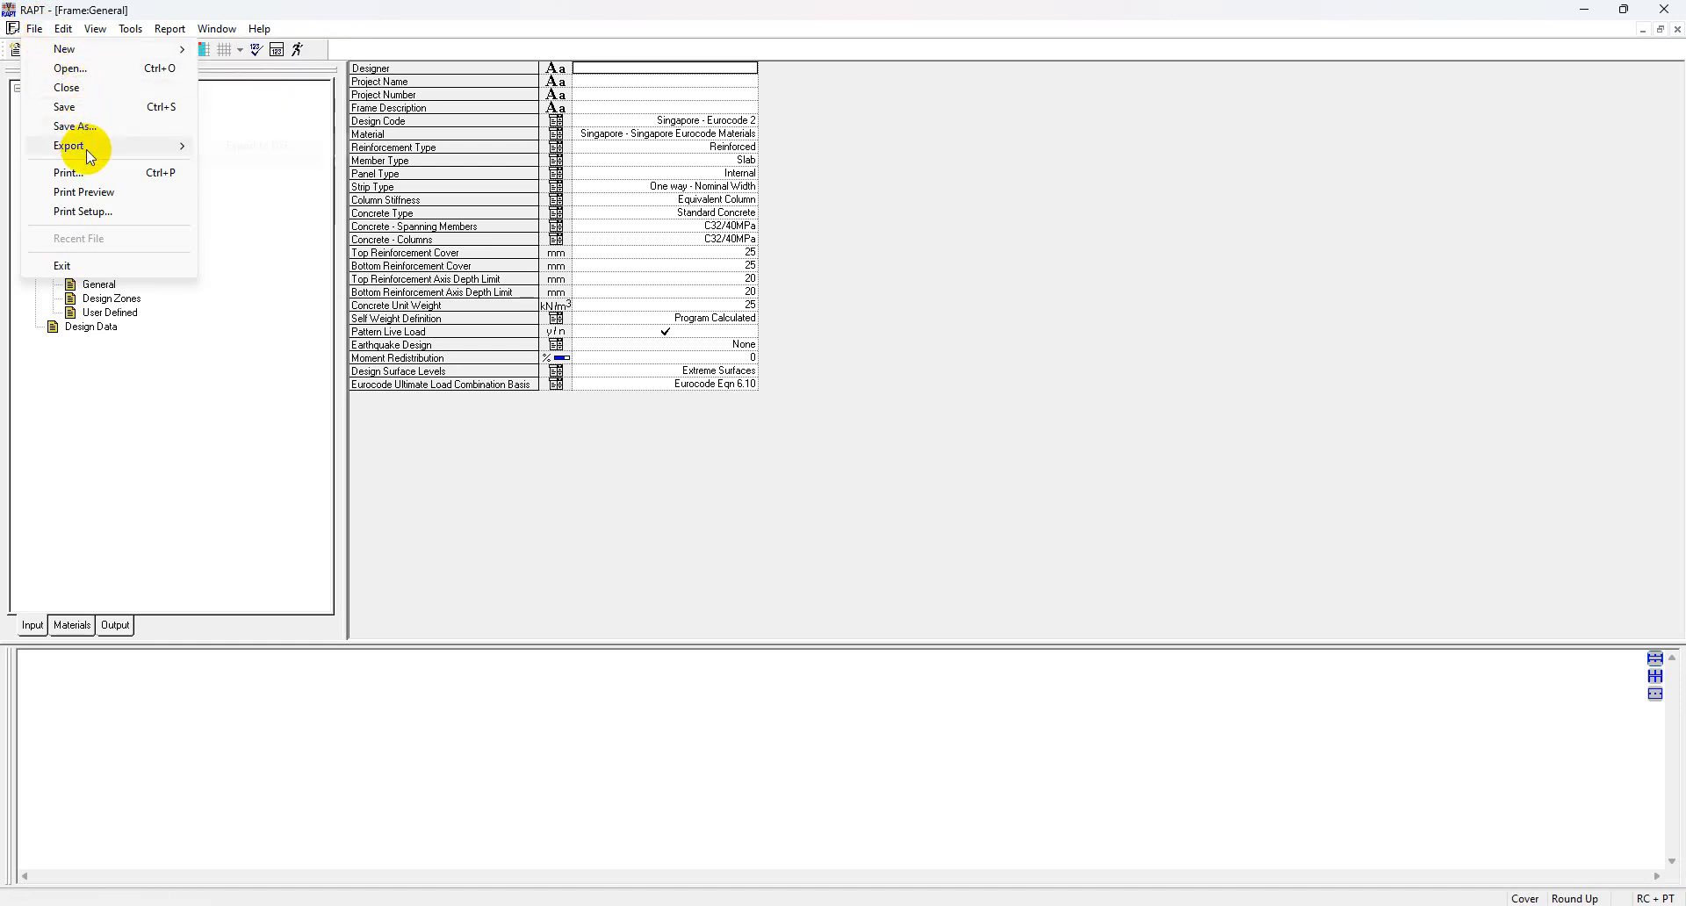
click(182, 152)
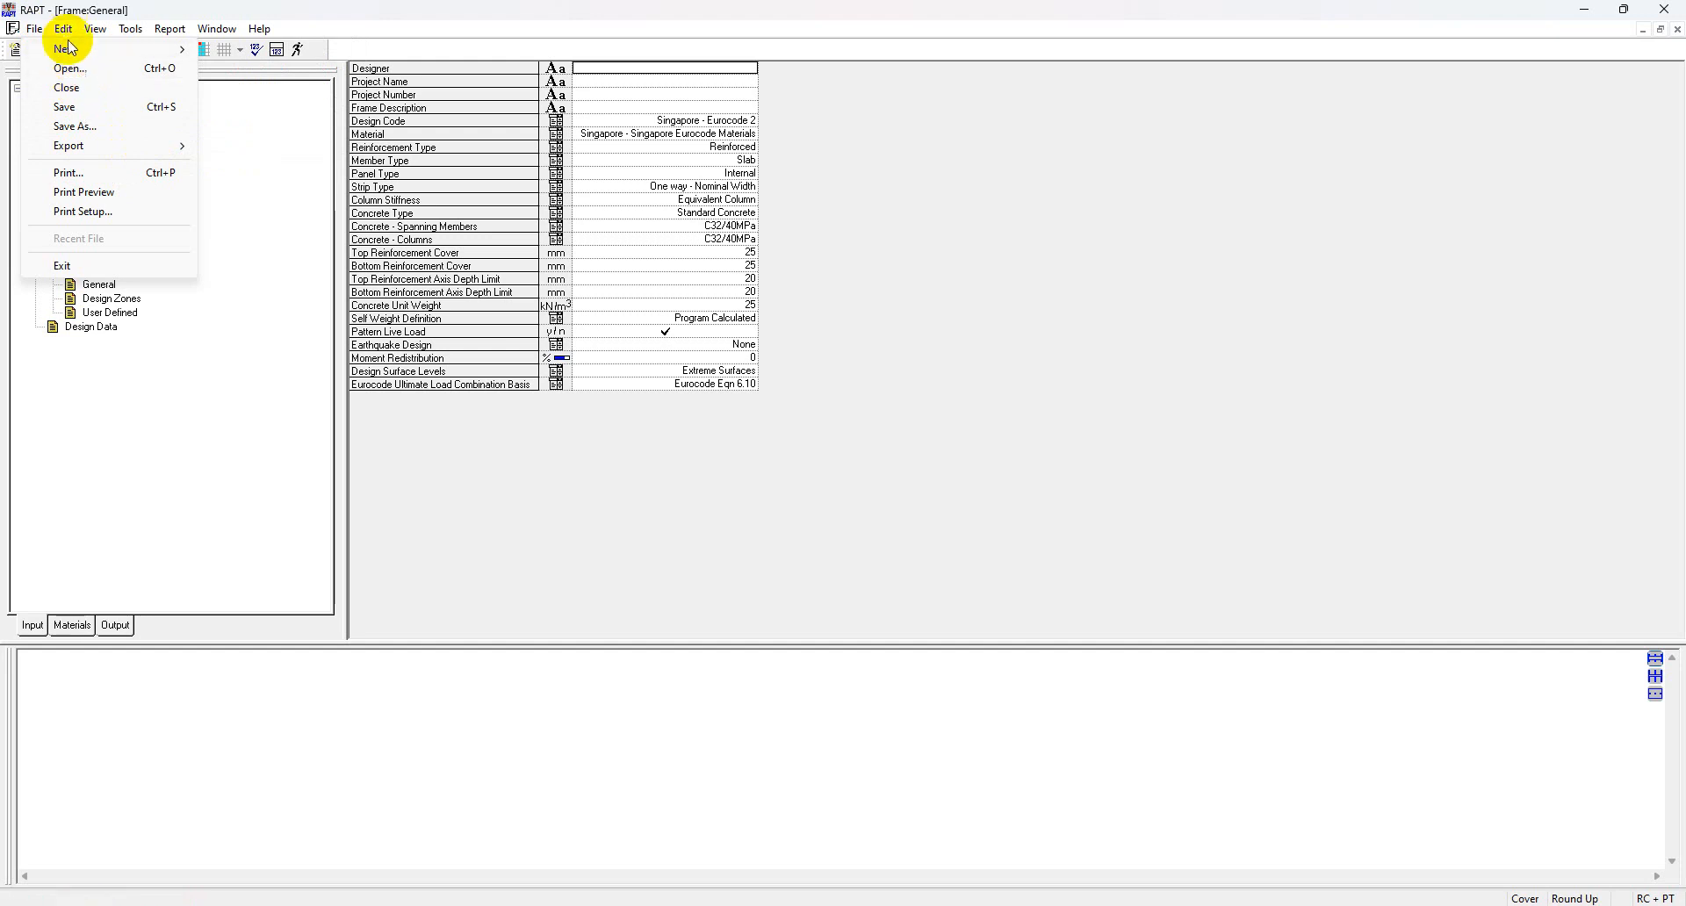
- Hide the status bar and show it again
mouse_move(69, 34)
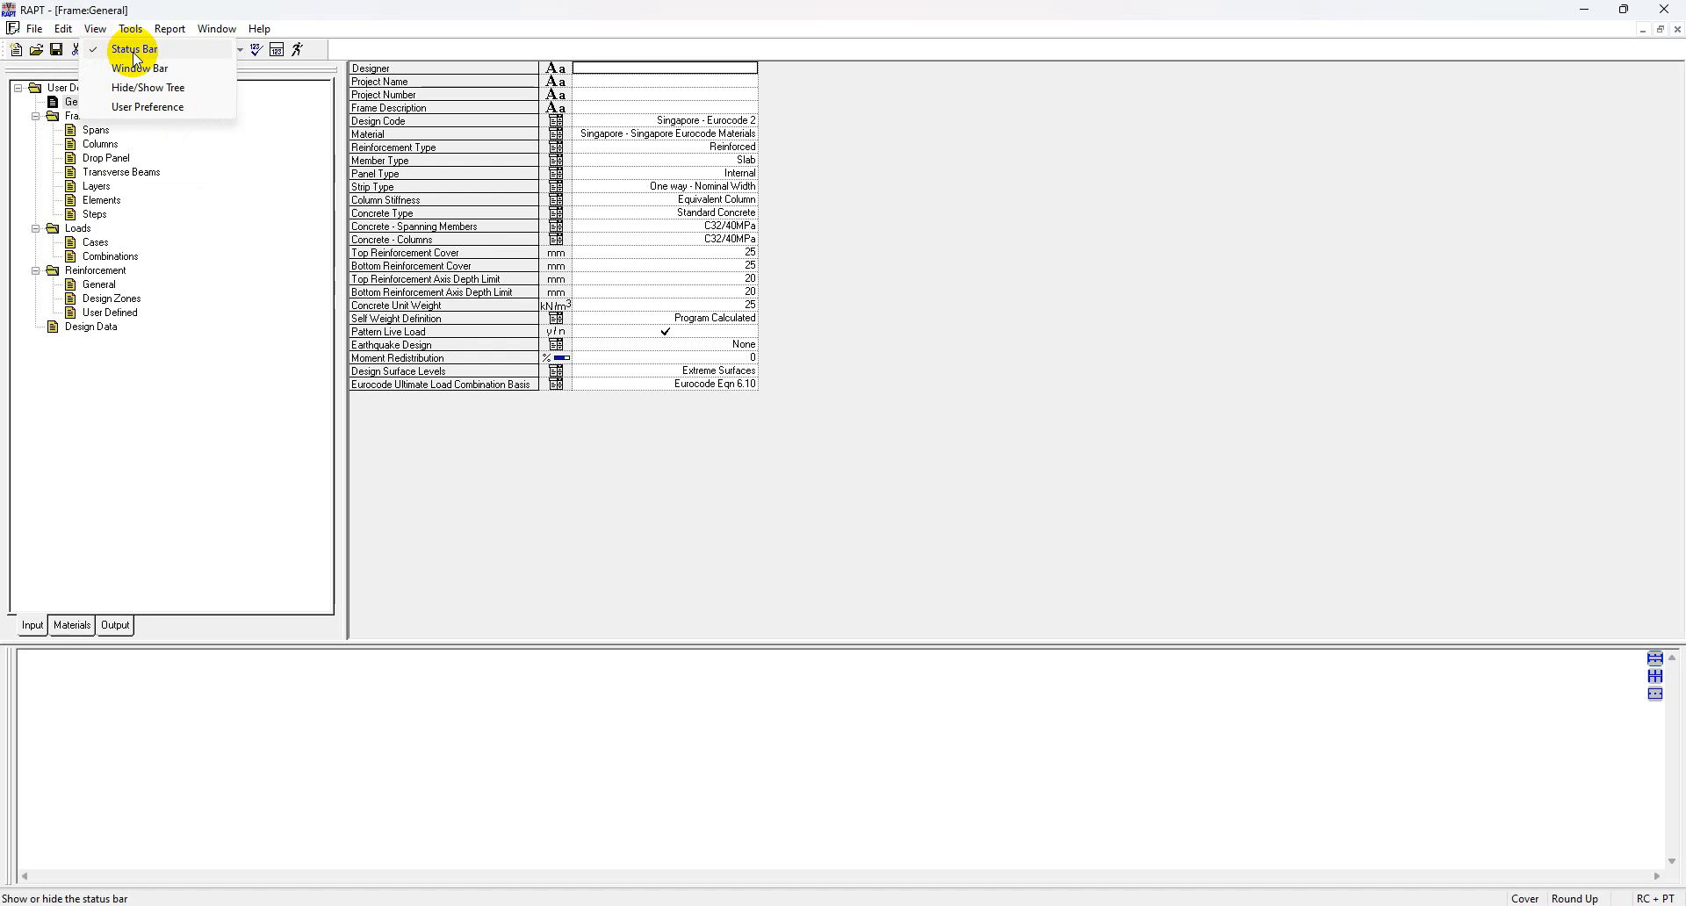
click(137, 51)
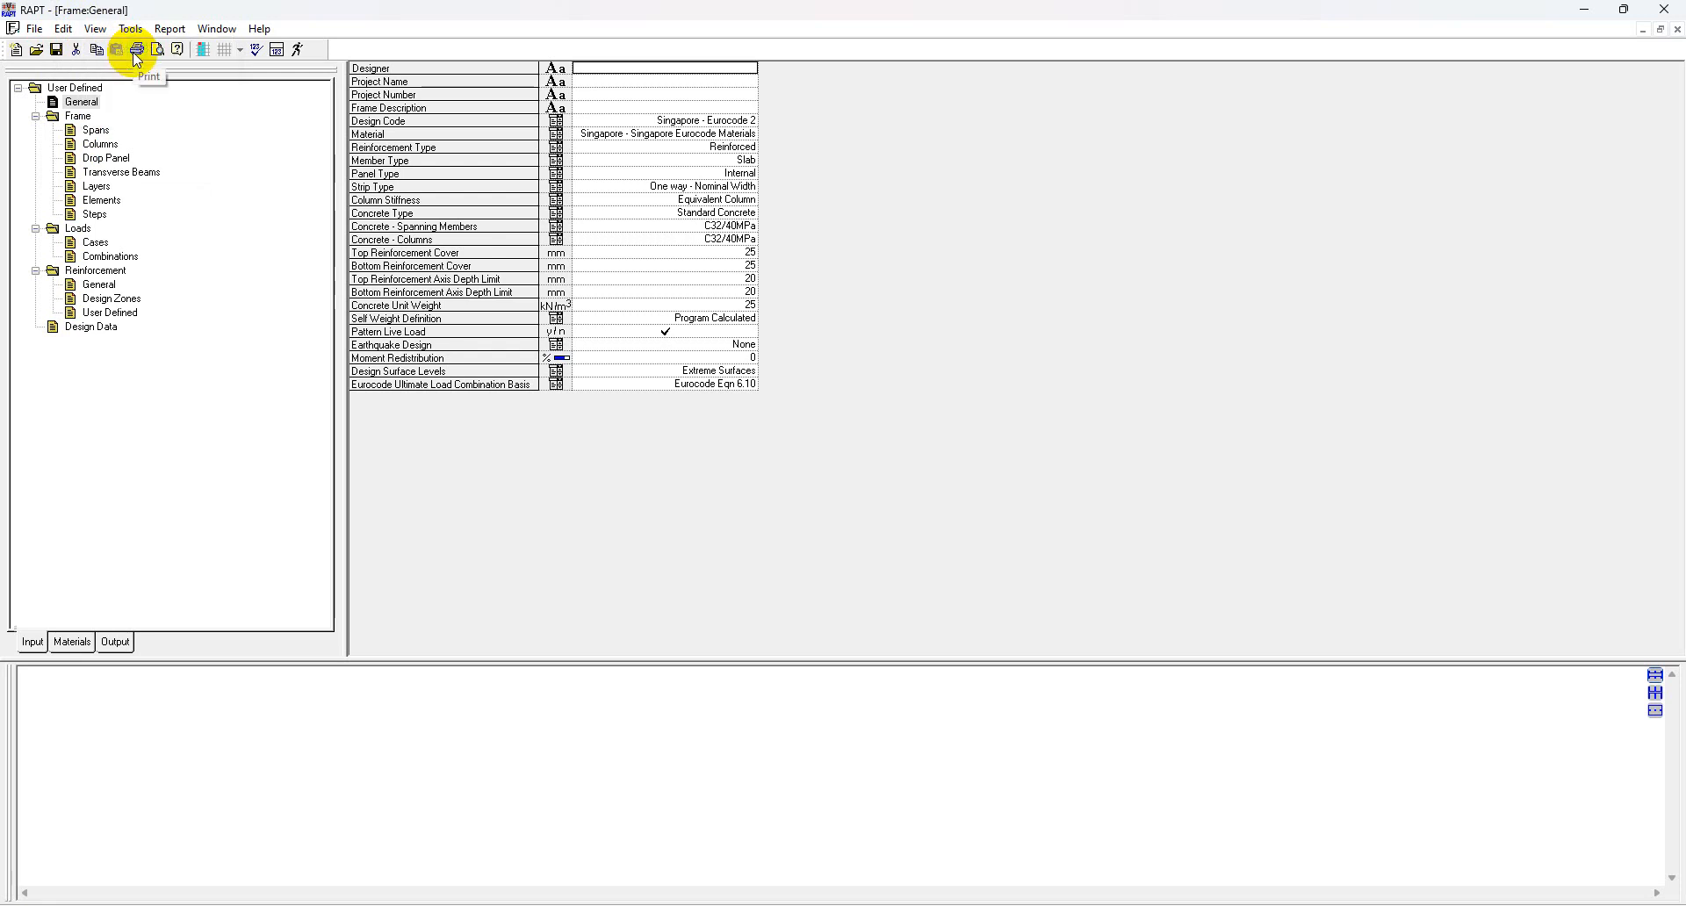
click(103, 30)
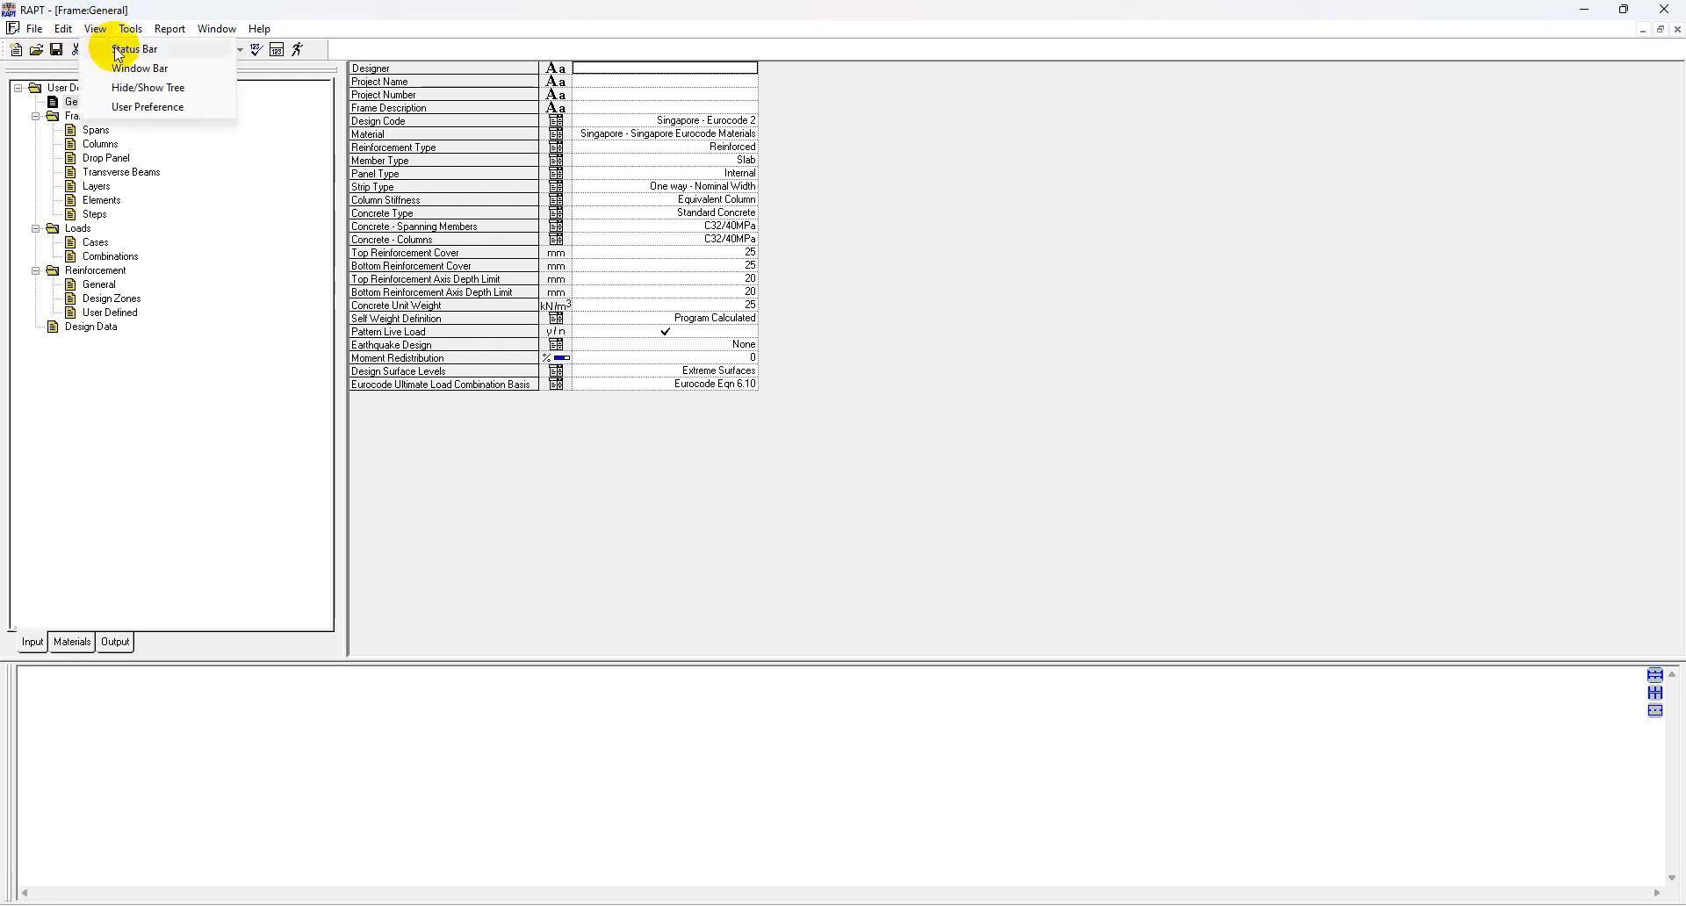
click(119, 51)
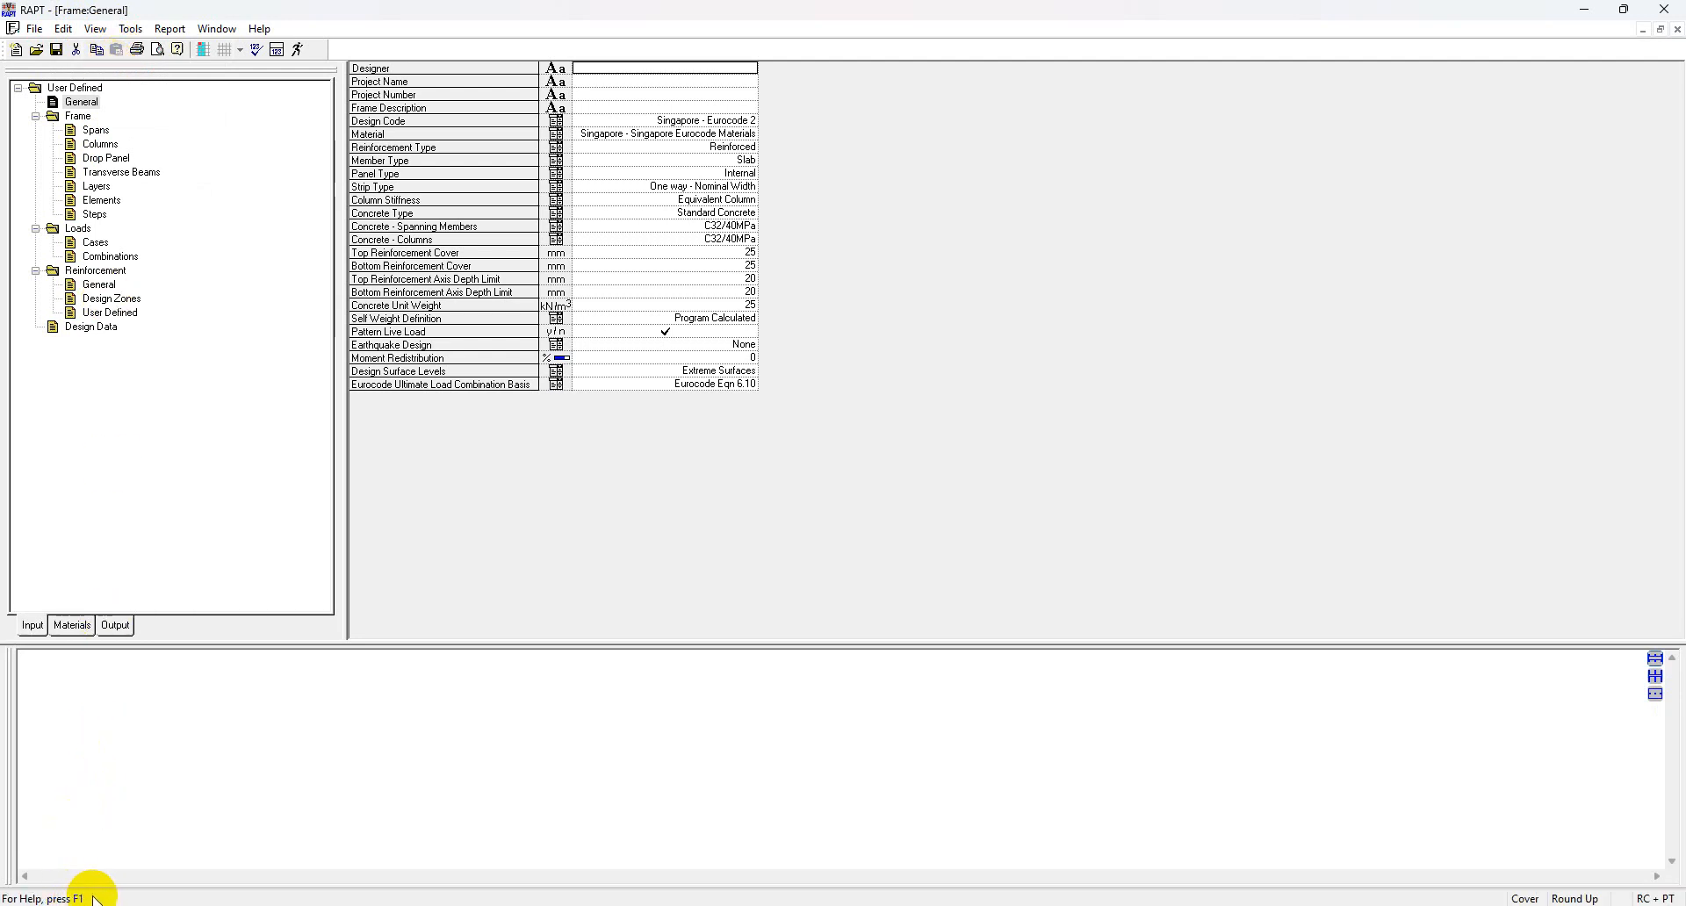
- Show the window bar with its window arrangement tools
click(95, 29)
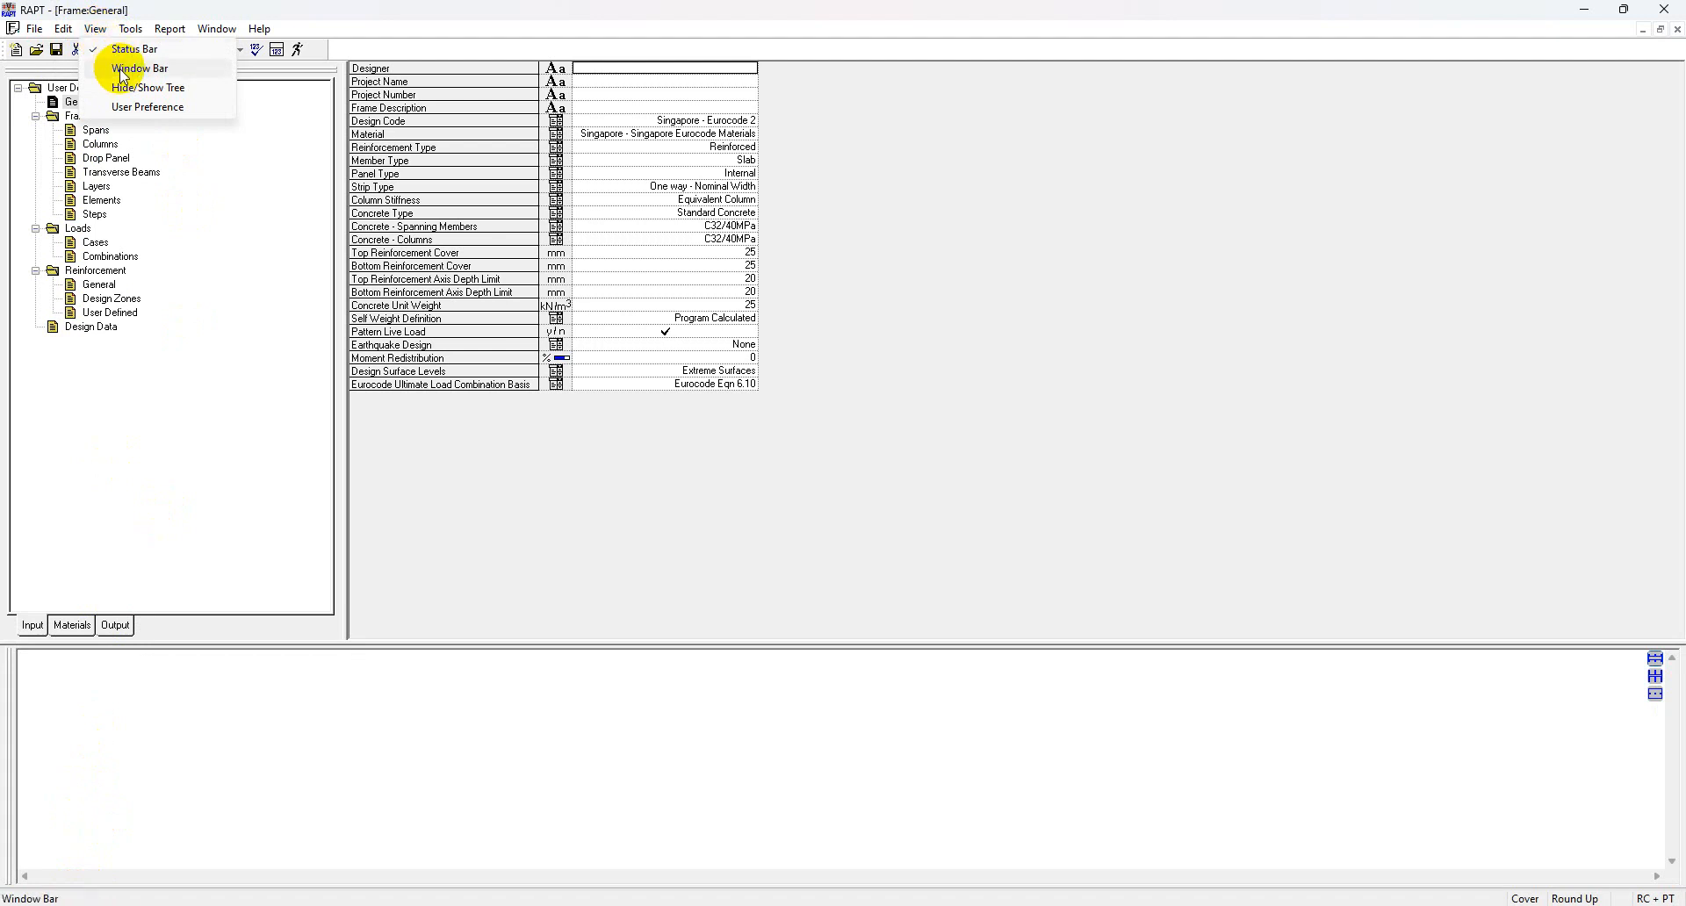
click(123, 76)
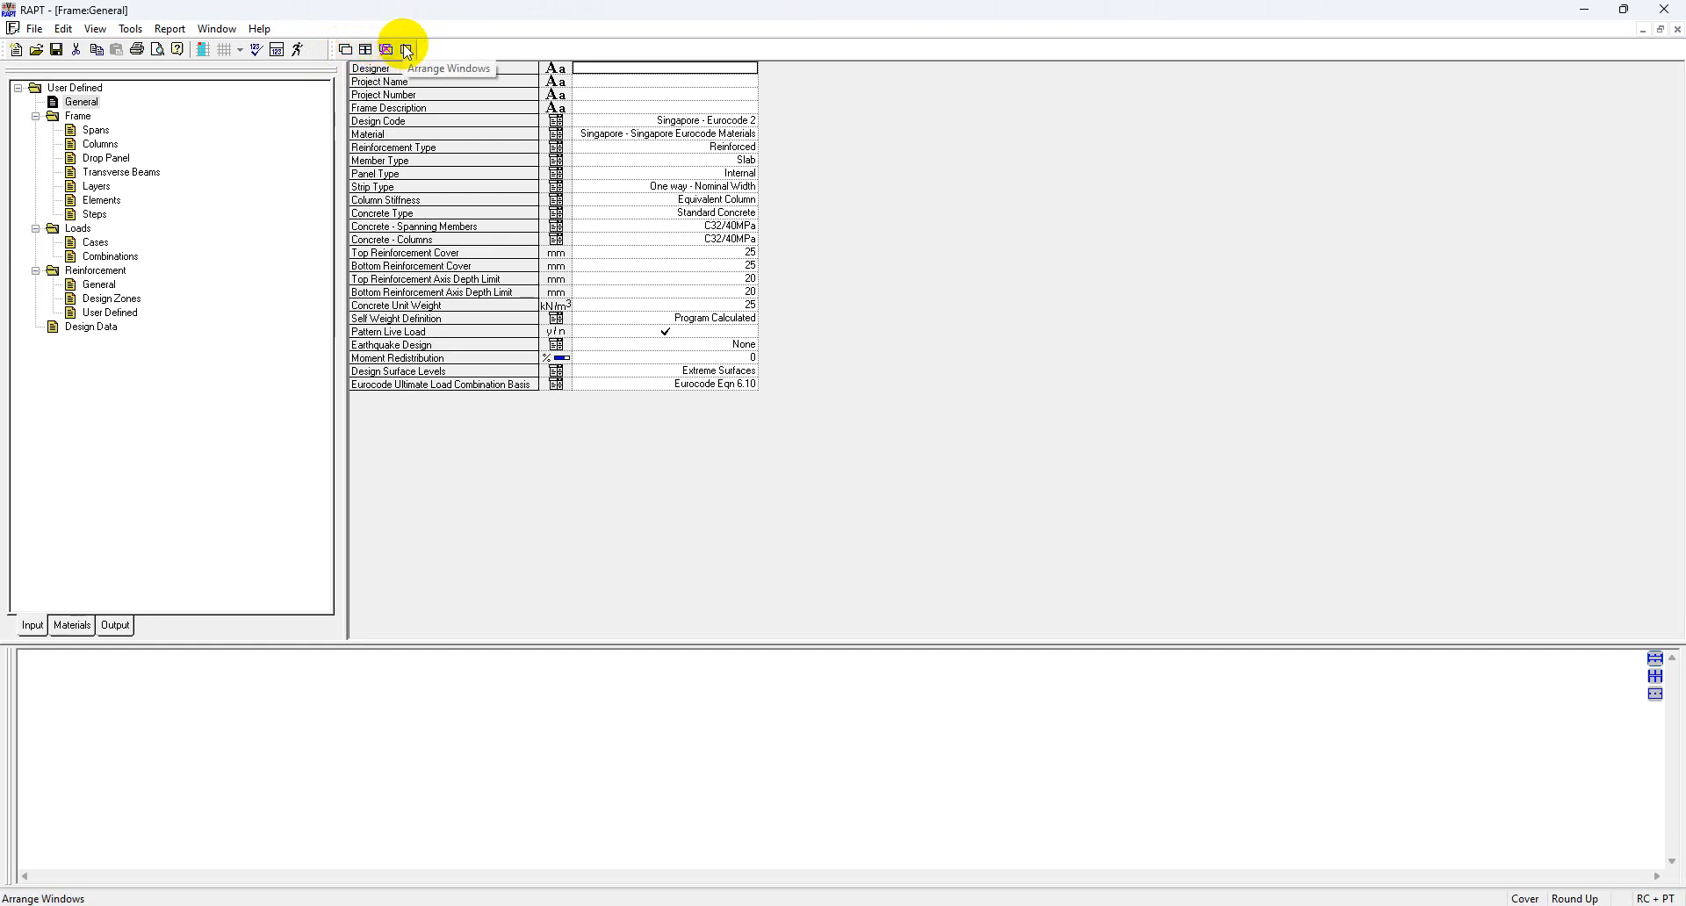
- Hide the input tree and show it again
click(99, 32)
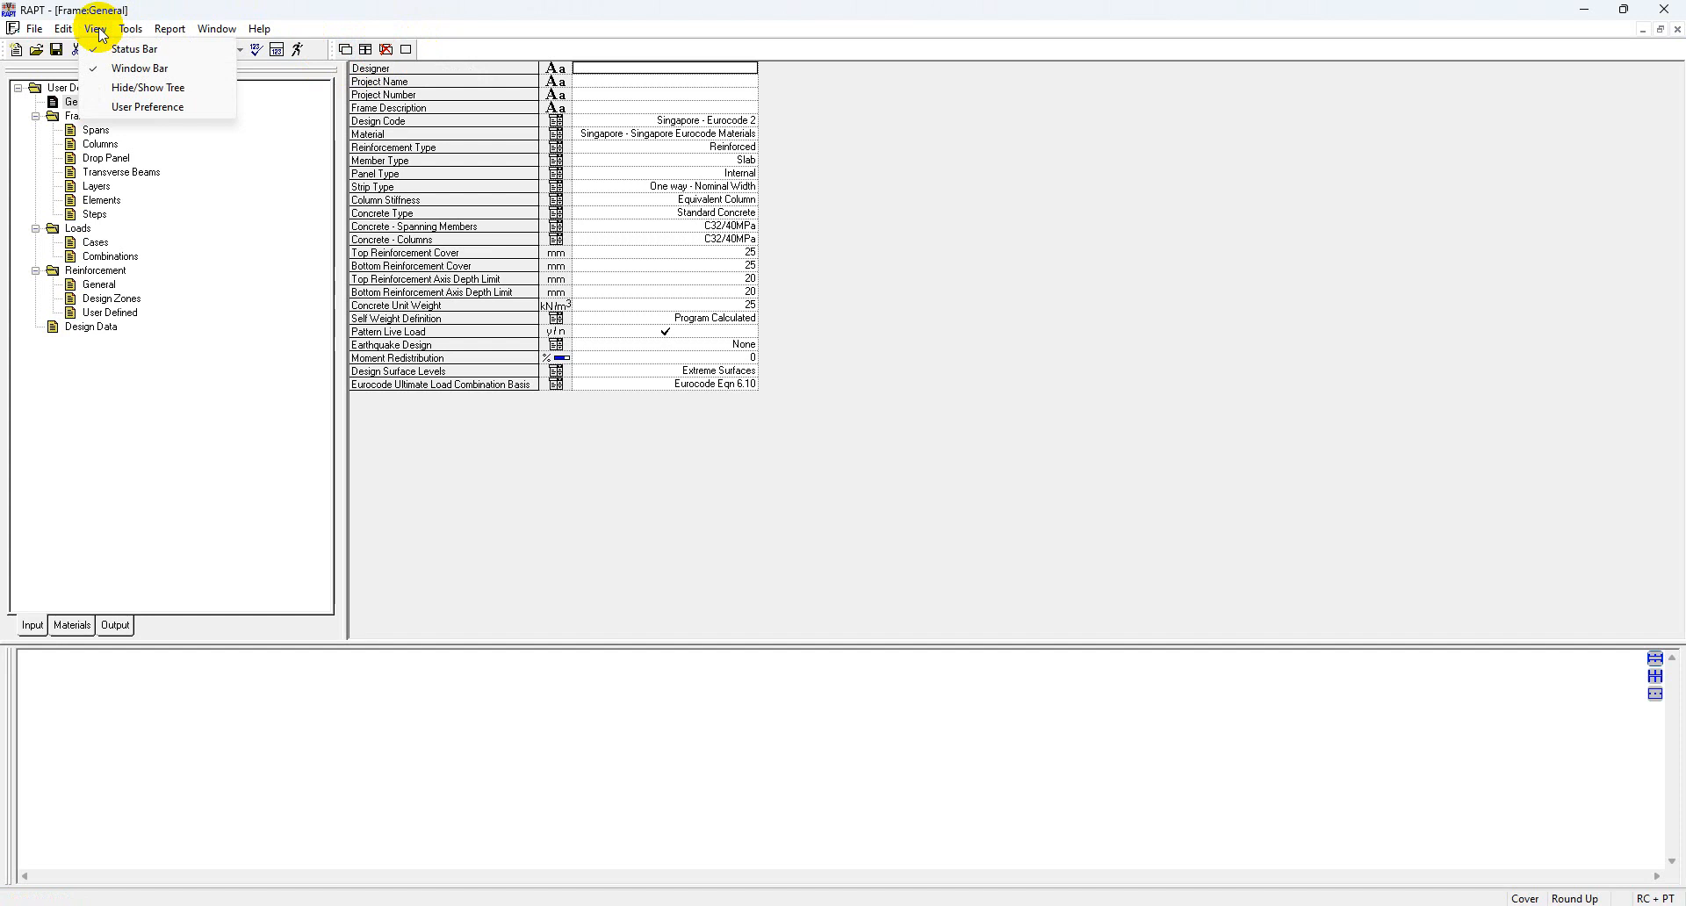
click(122, 95)
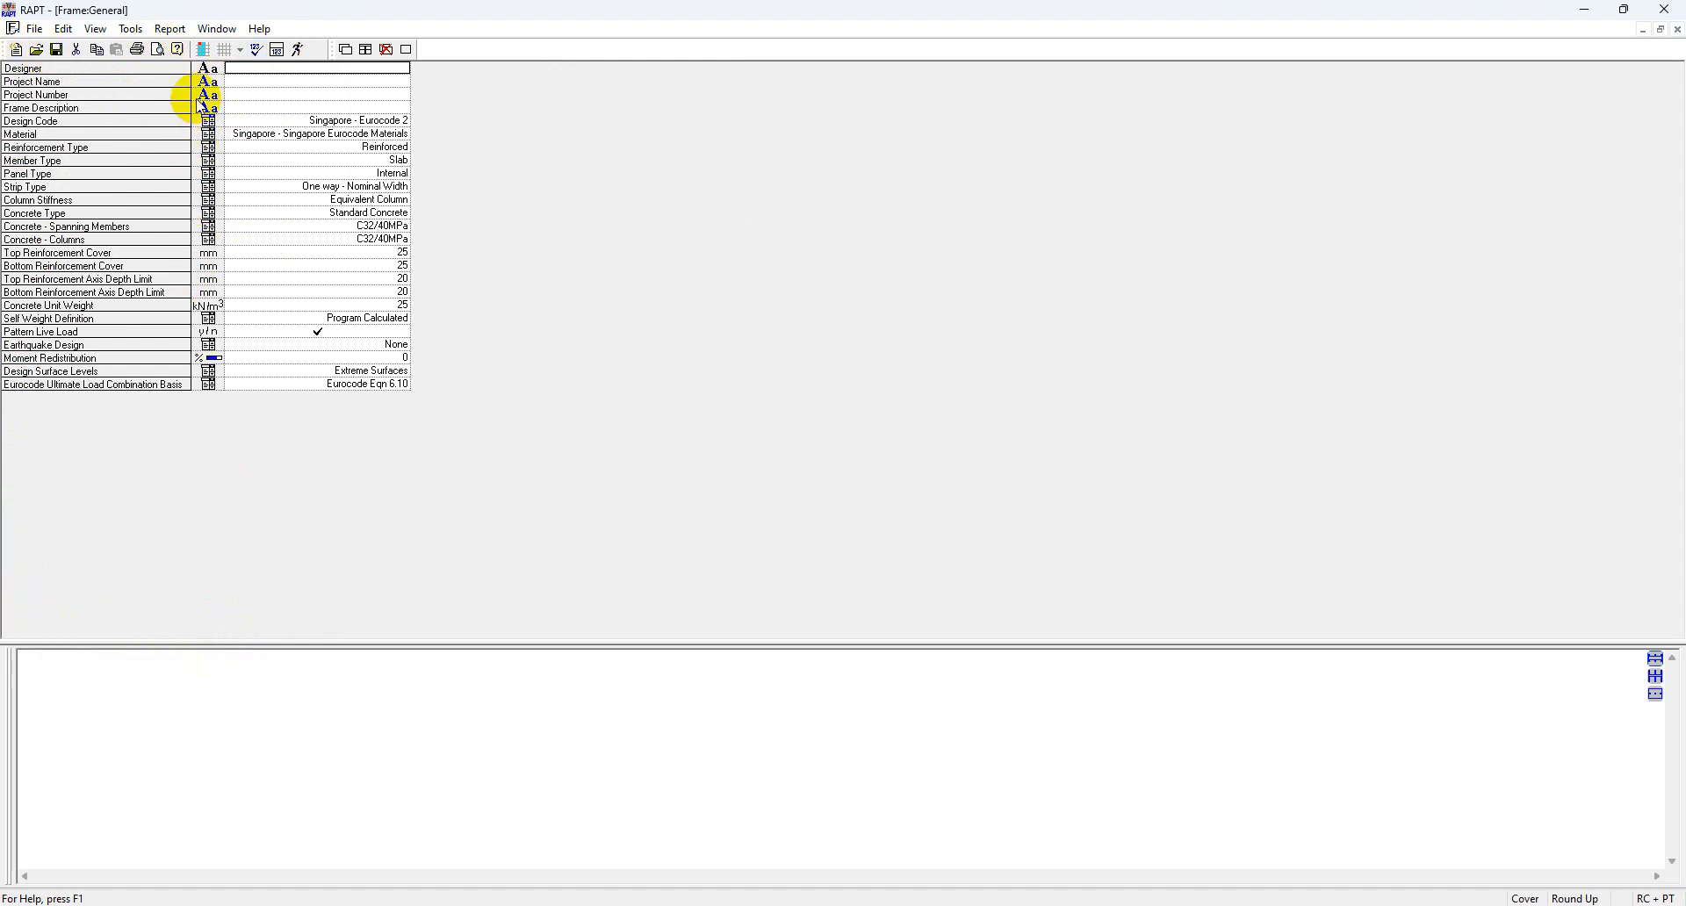
click(95, 30)
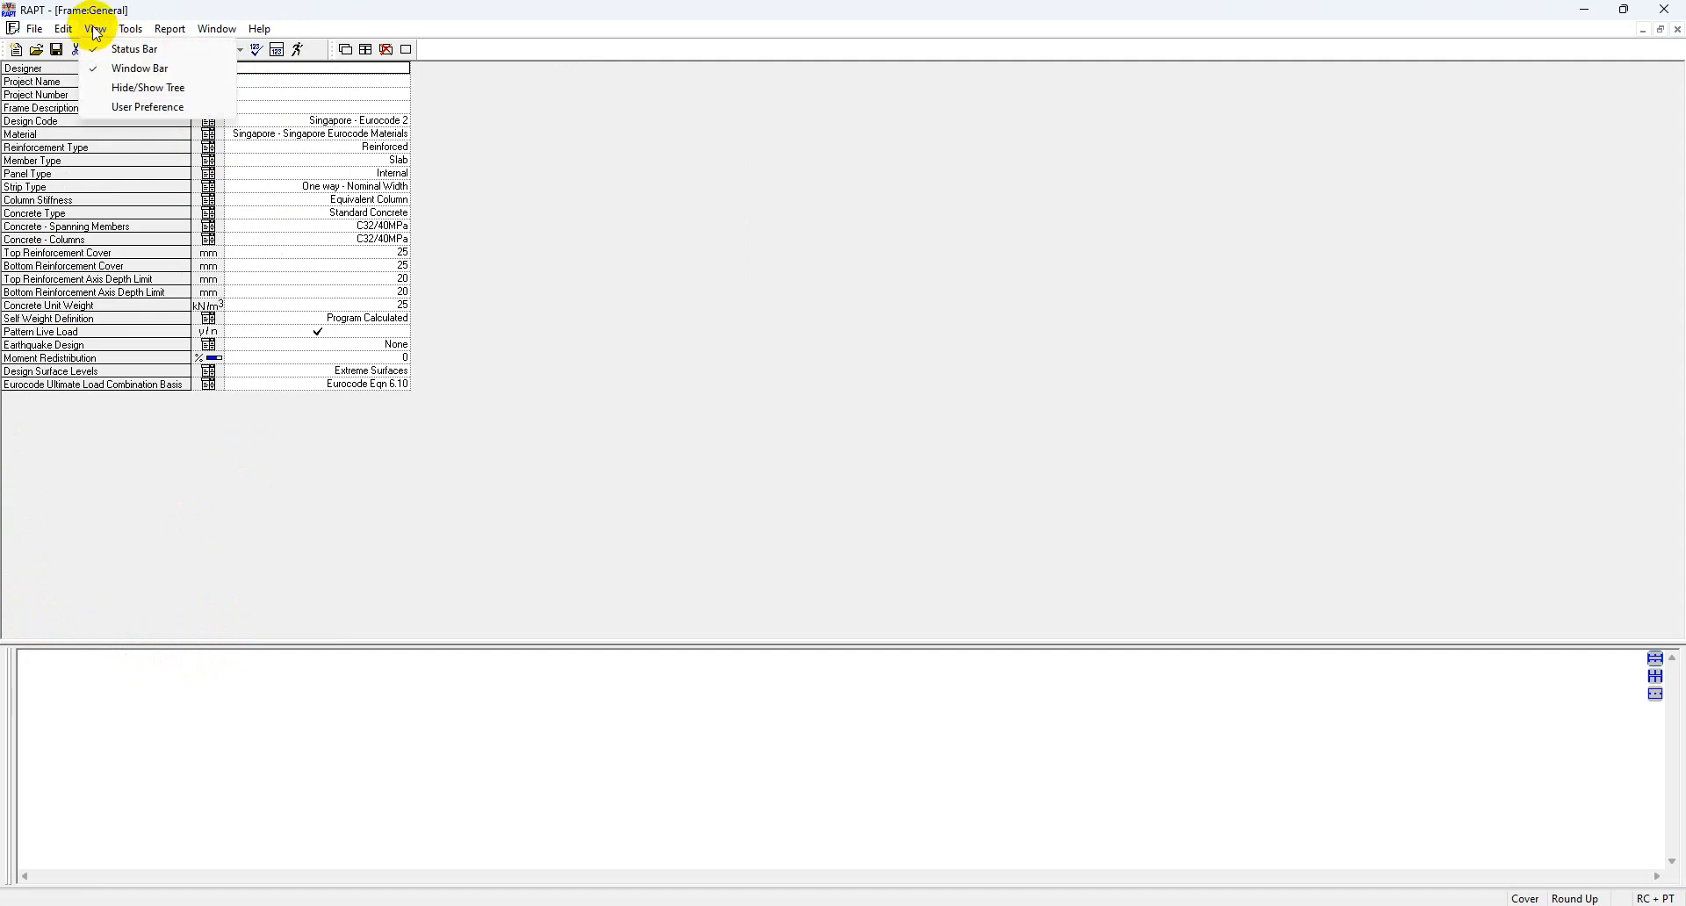
click(119, 90)
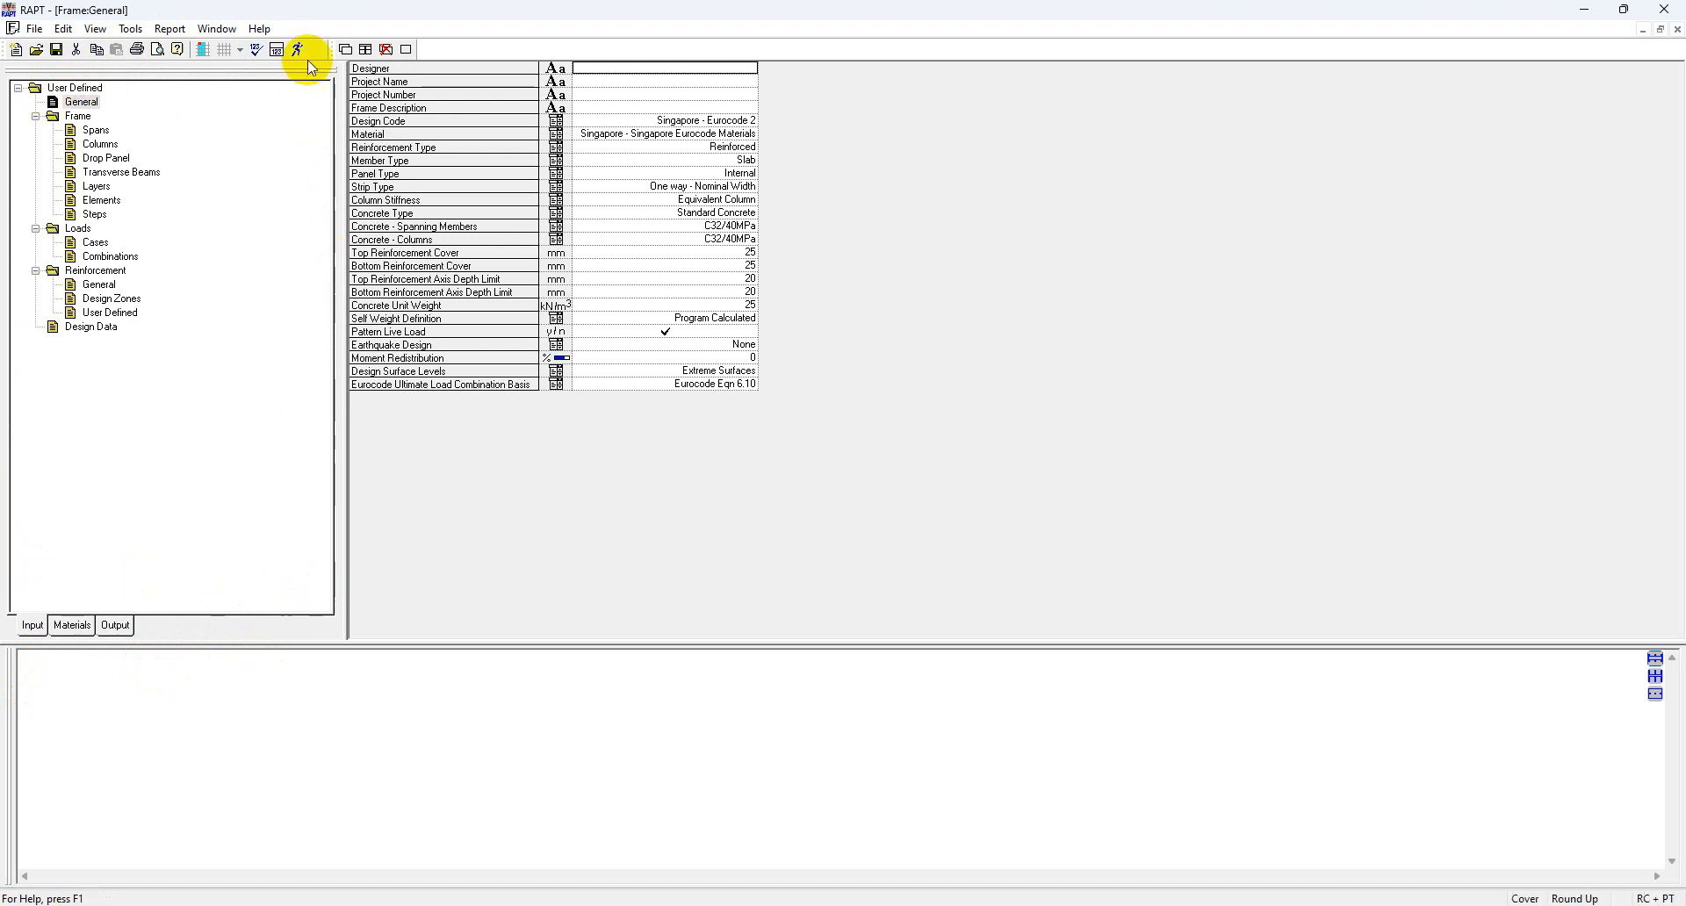
- Open the user preferences to view the unit settings and close them without changes
click(96, 28)
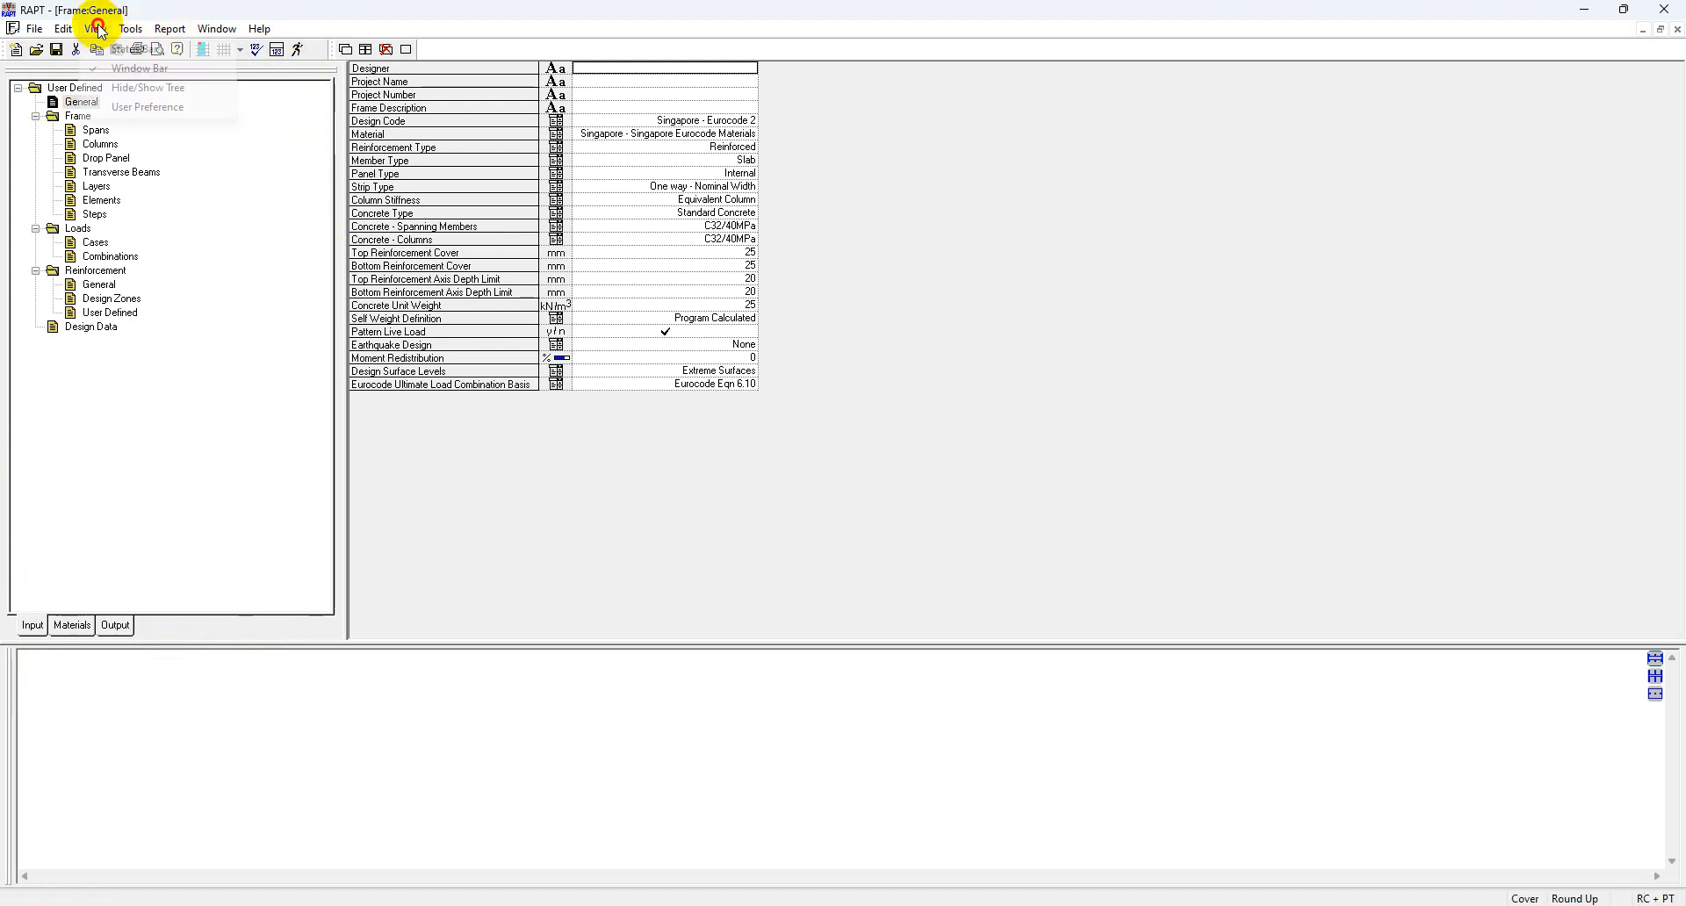
click(127, 108)
drag(796, 229, 752, 169)
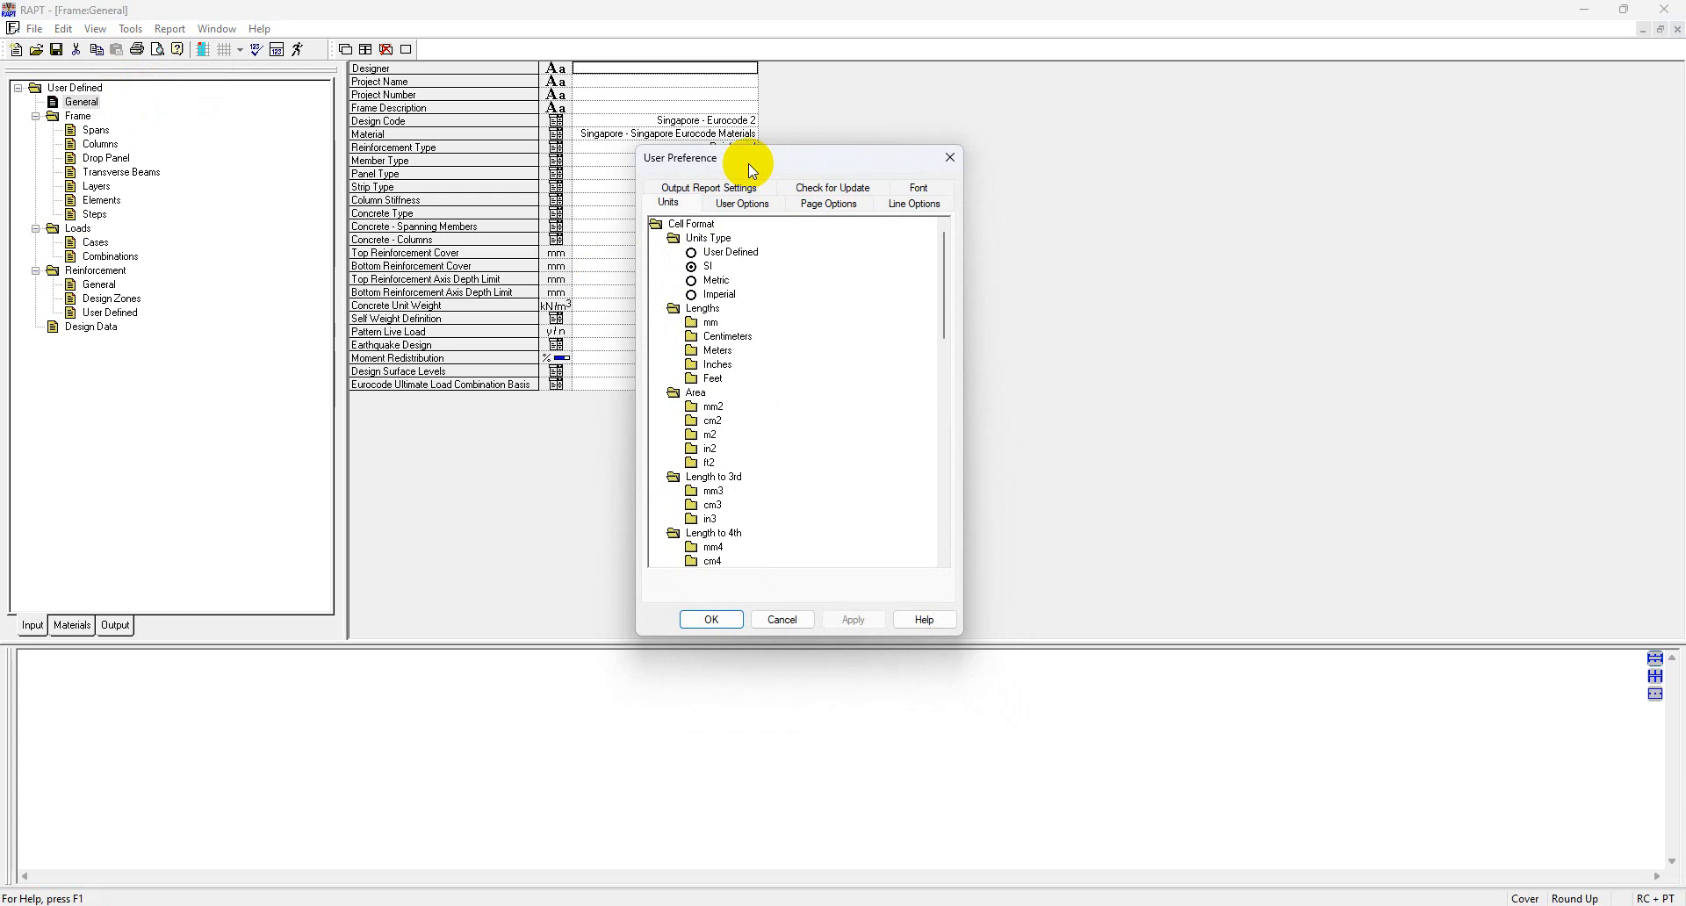
click(950, 157)
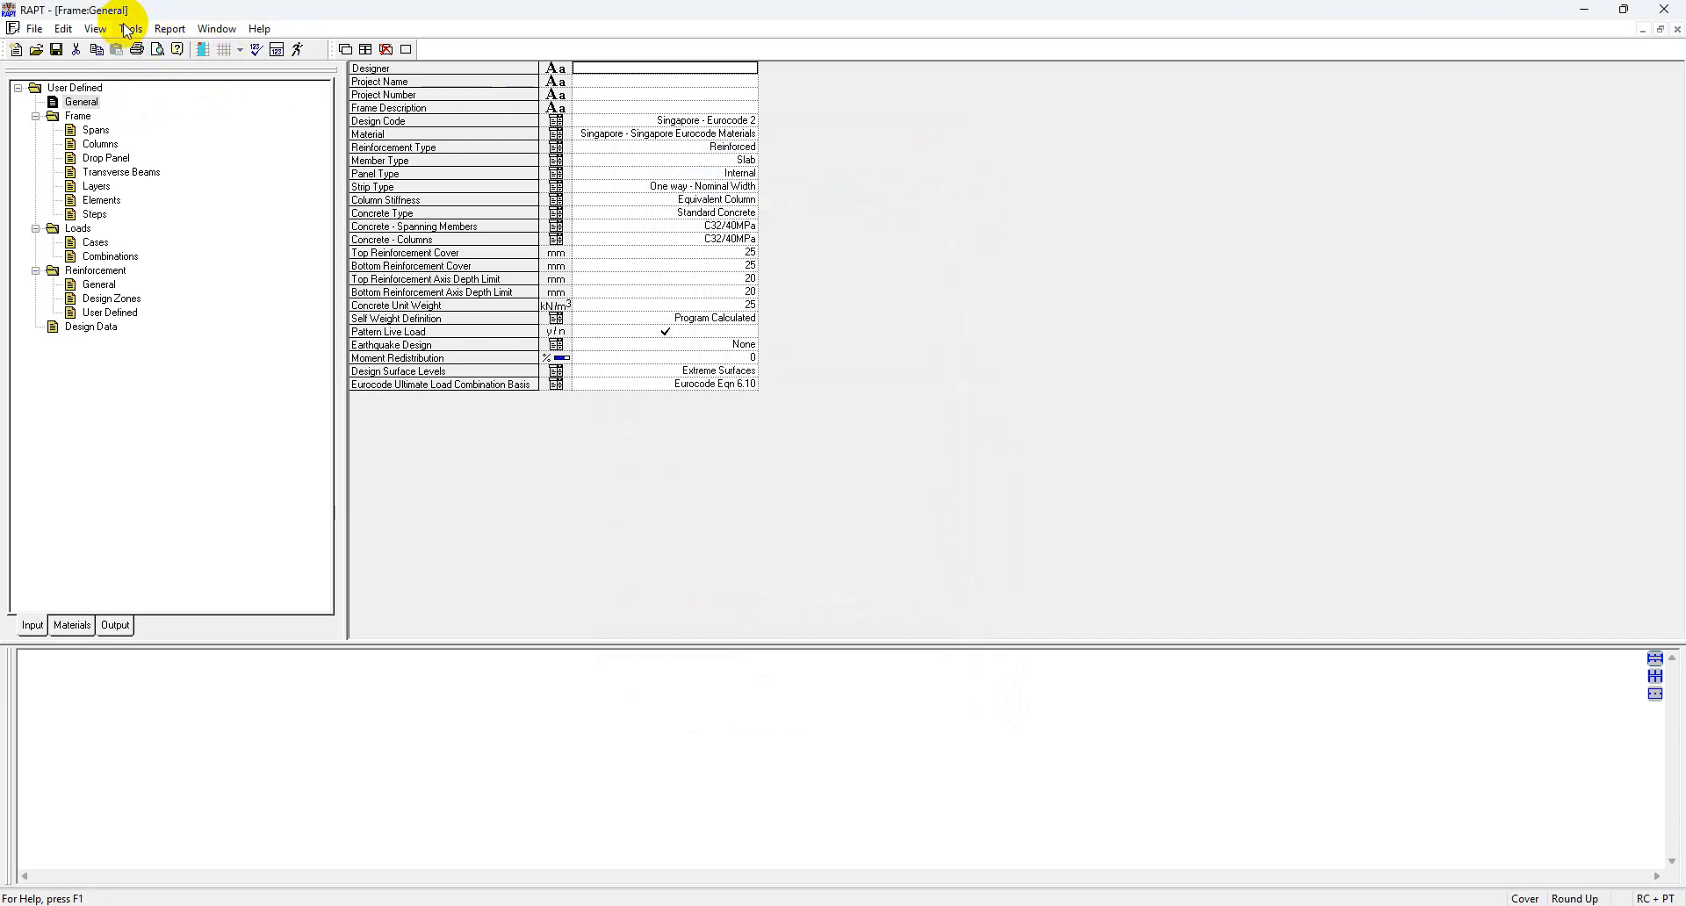
click(93, 29)
mouse_move(128, 34)
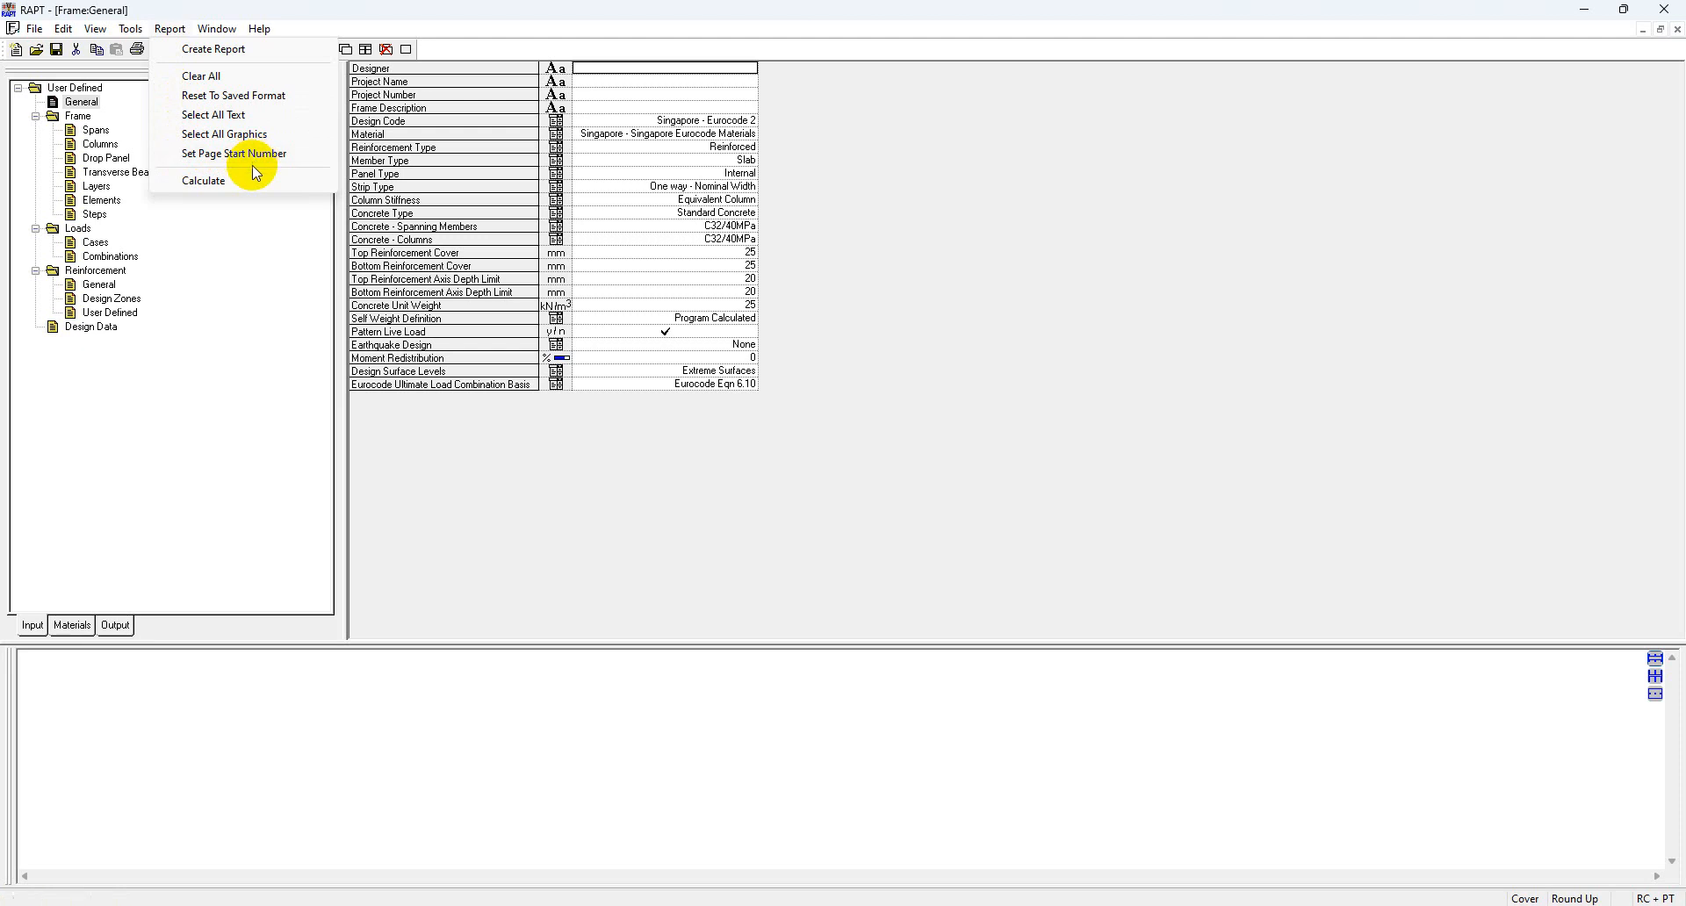
click(168, 28)
click(219, 32)
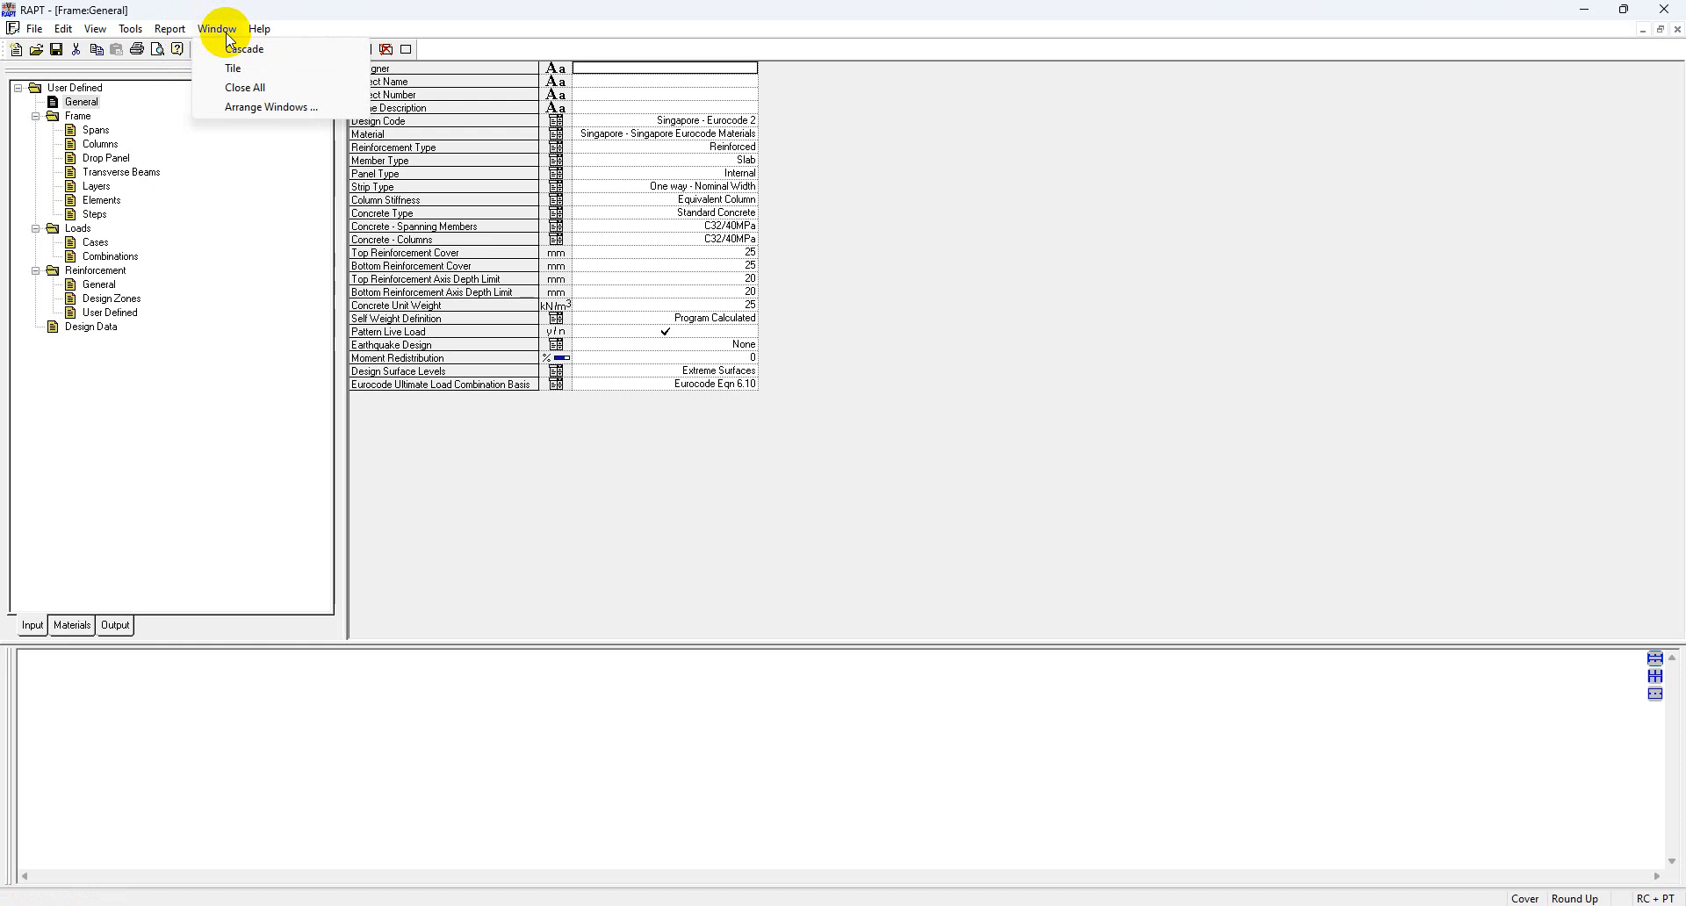
mouse_move(264, 39)
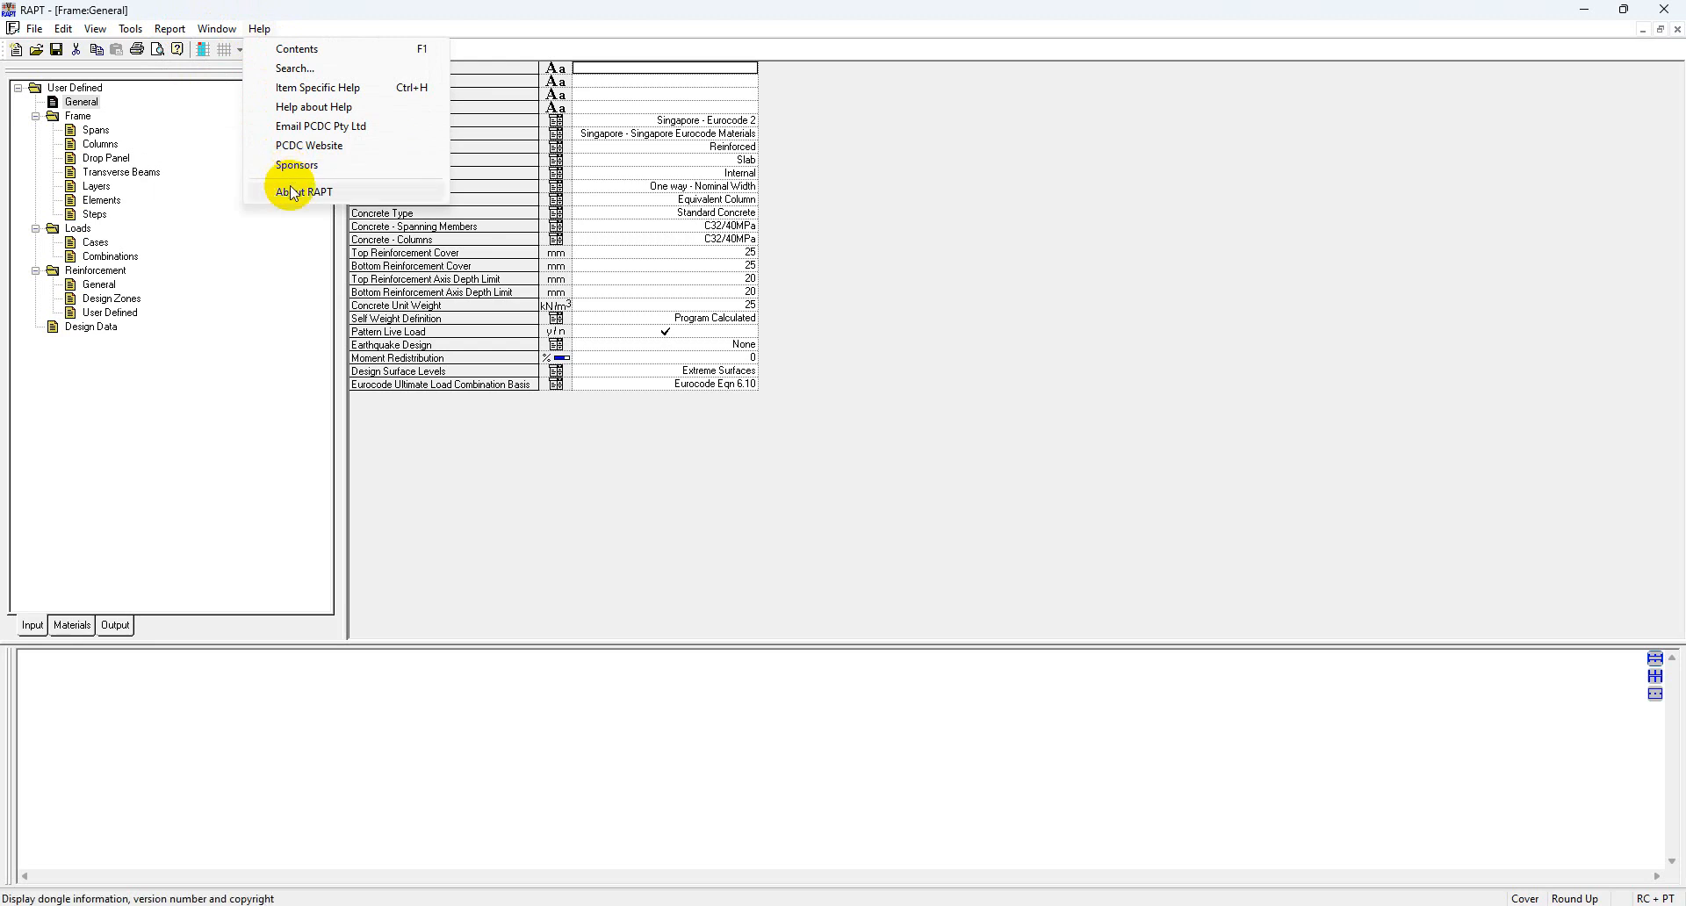
click(174, 20)
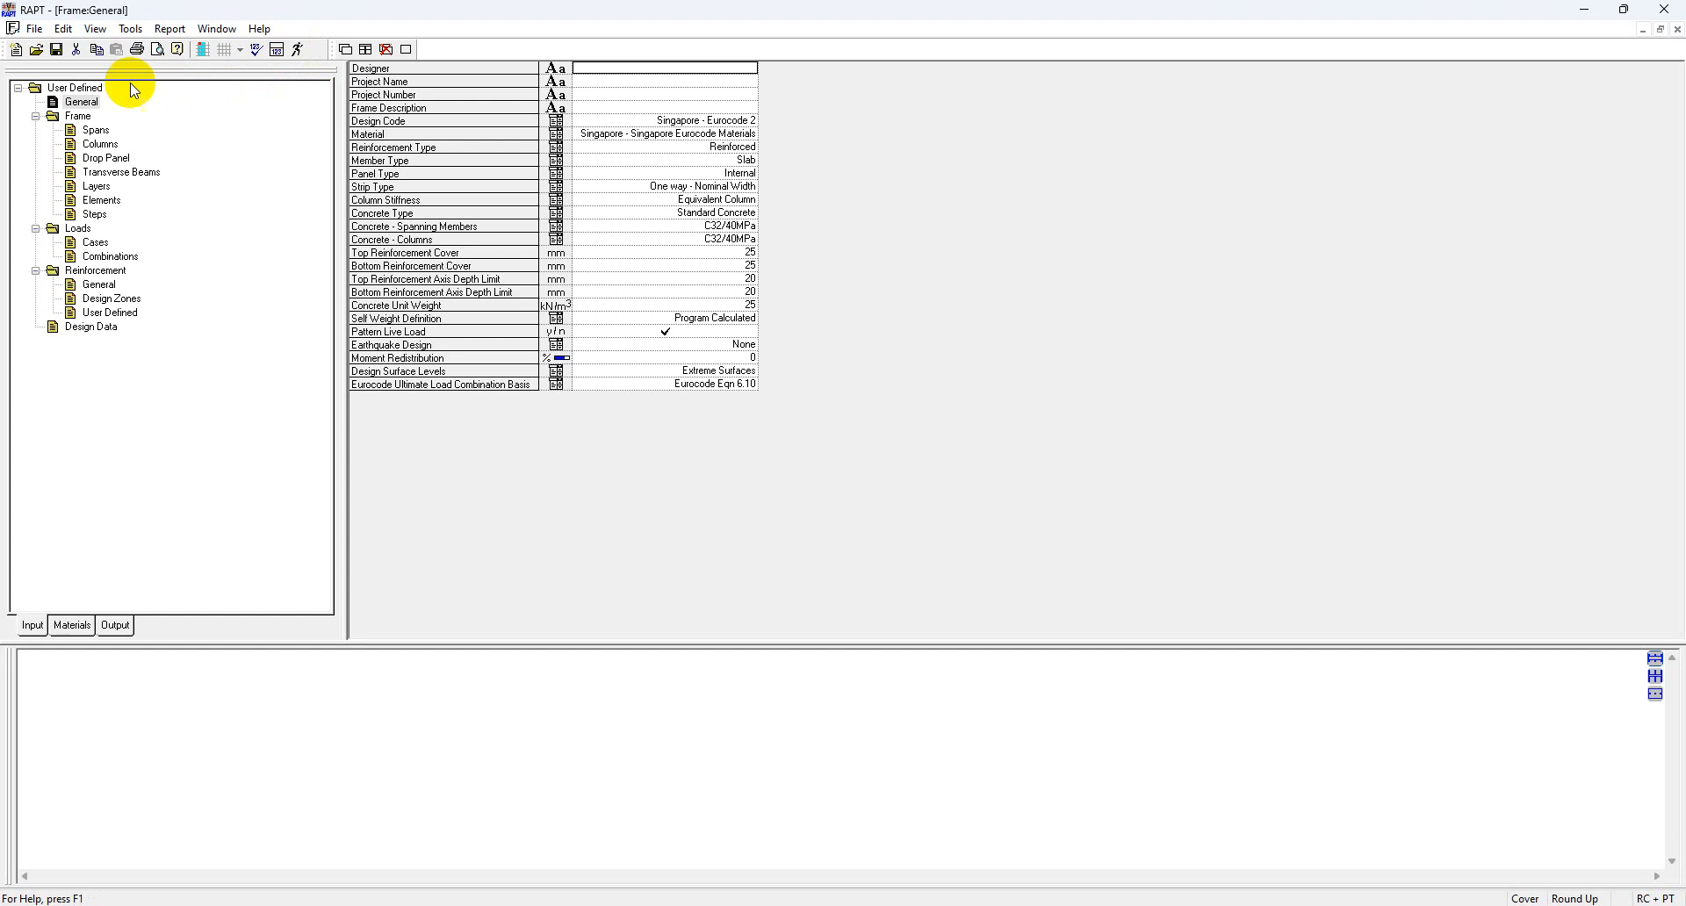
- Fill in the general data with designer Engineer, project name Post-tensnion, project number 1 and frame description HPT-Beam1
click(81, 108)
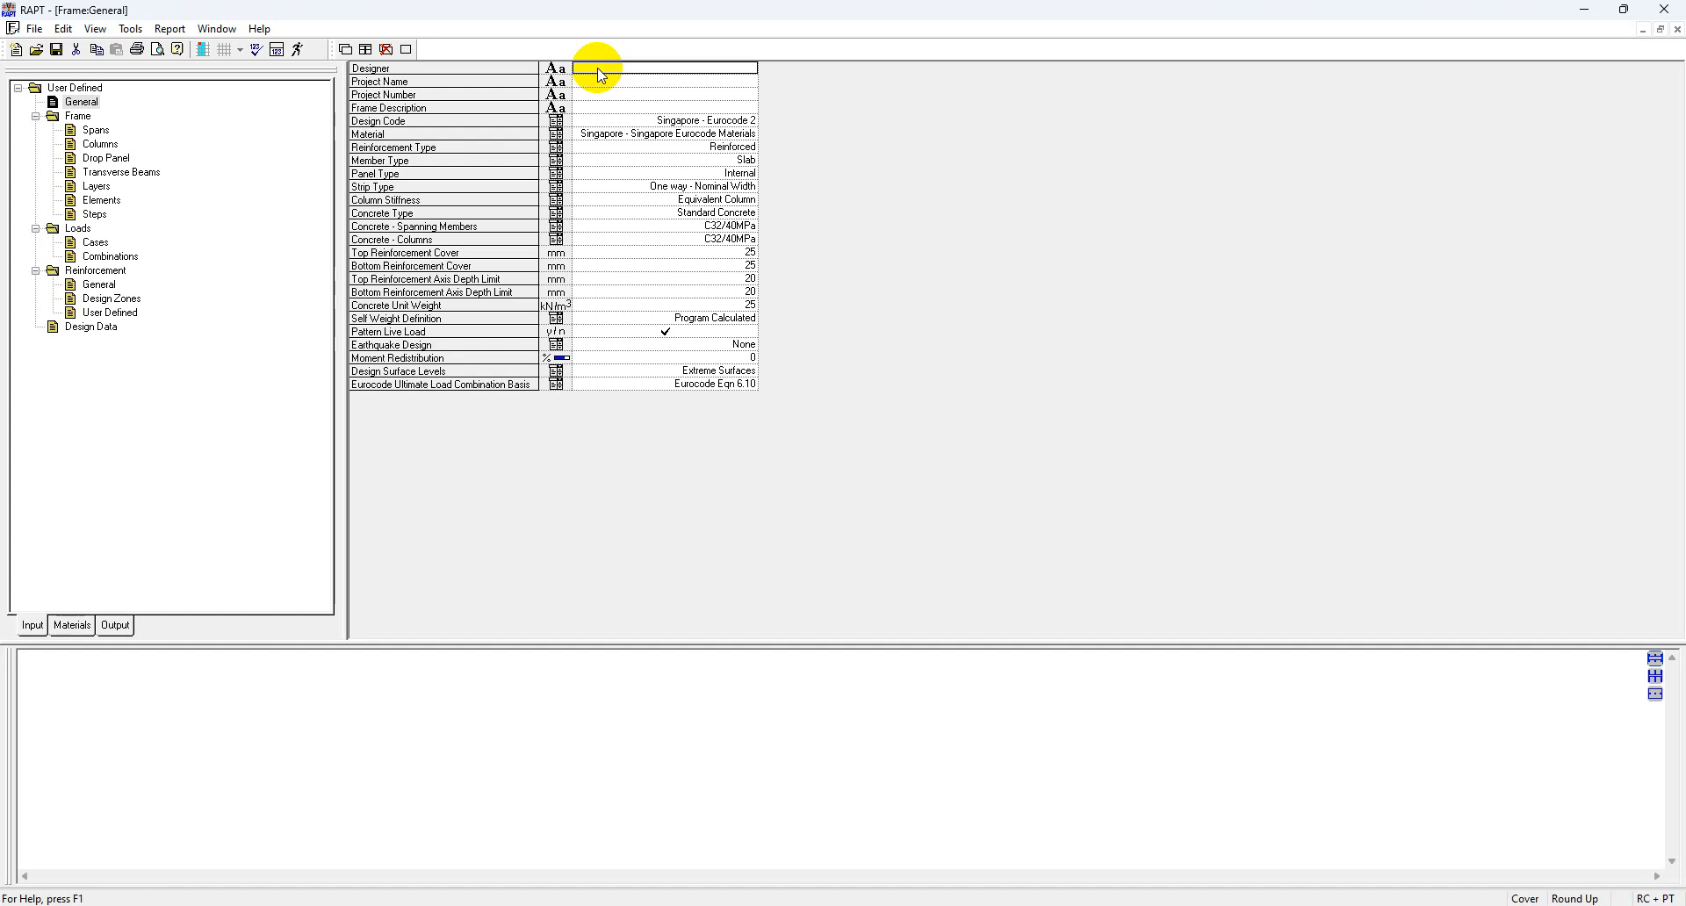
text(Engineer)
click(631, 82)
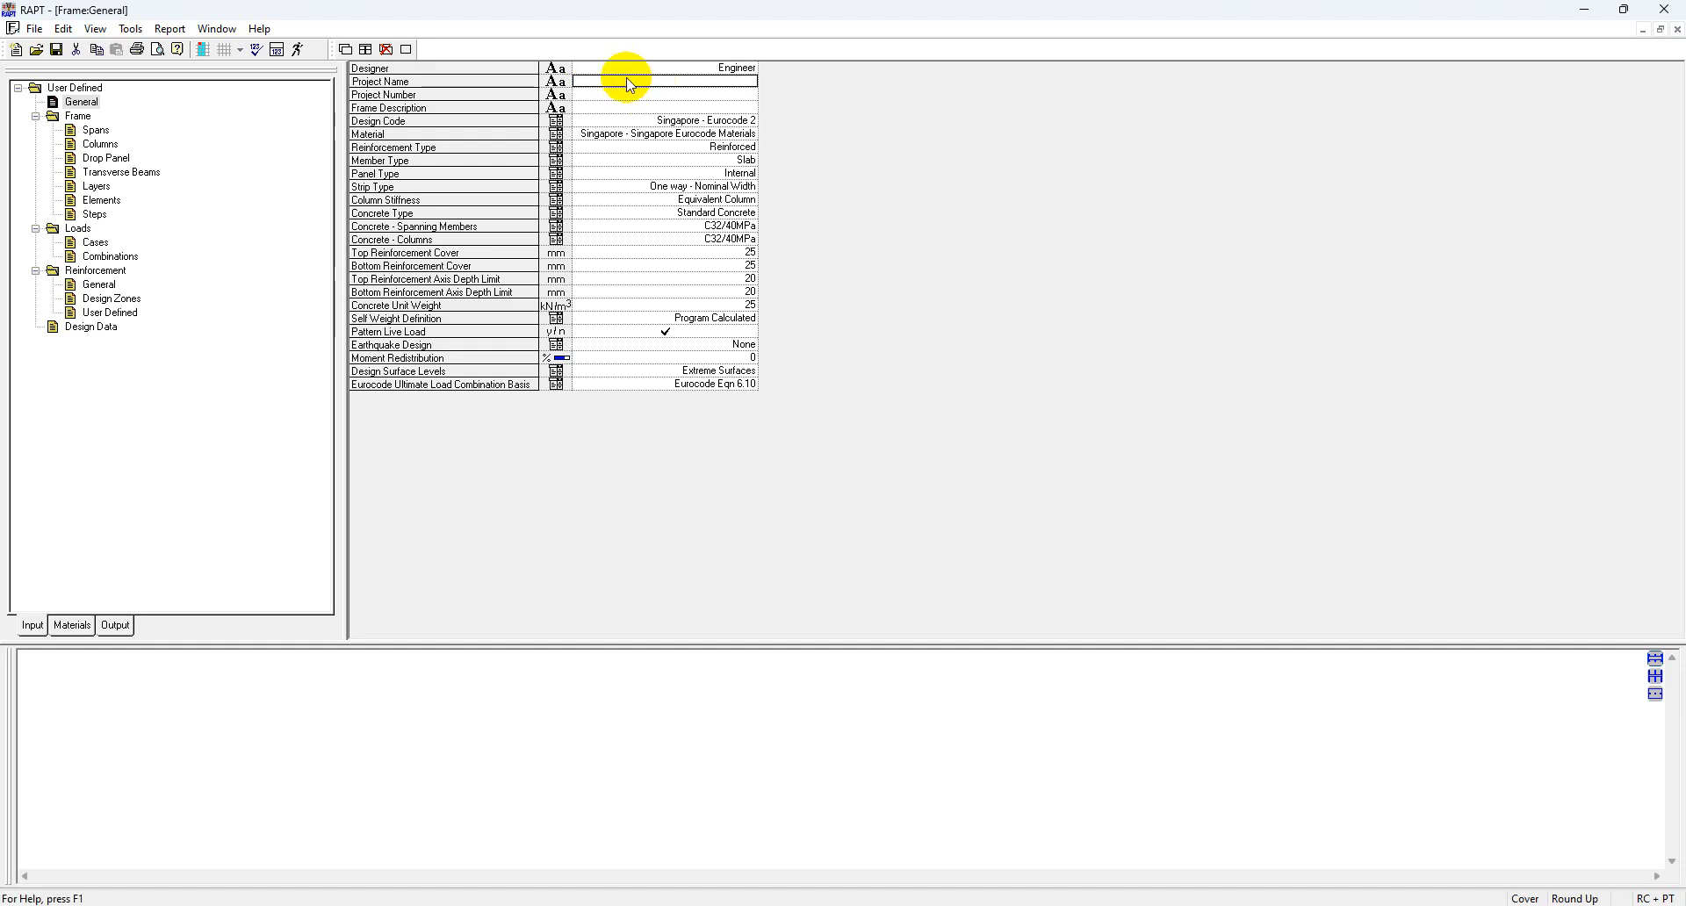
text(Post)
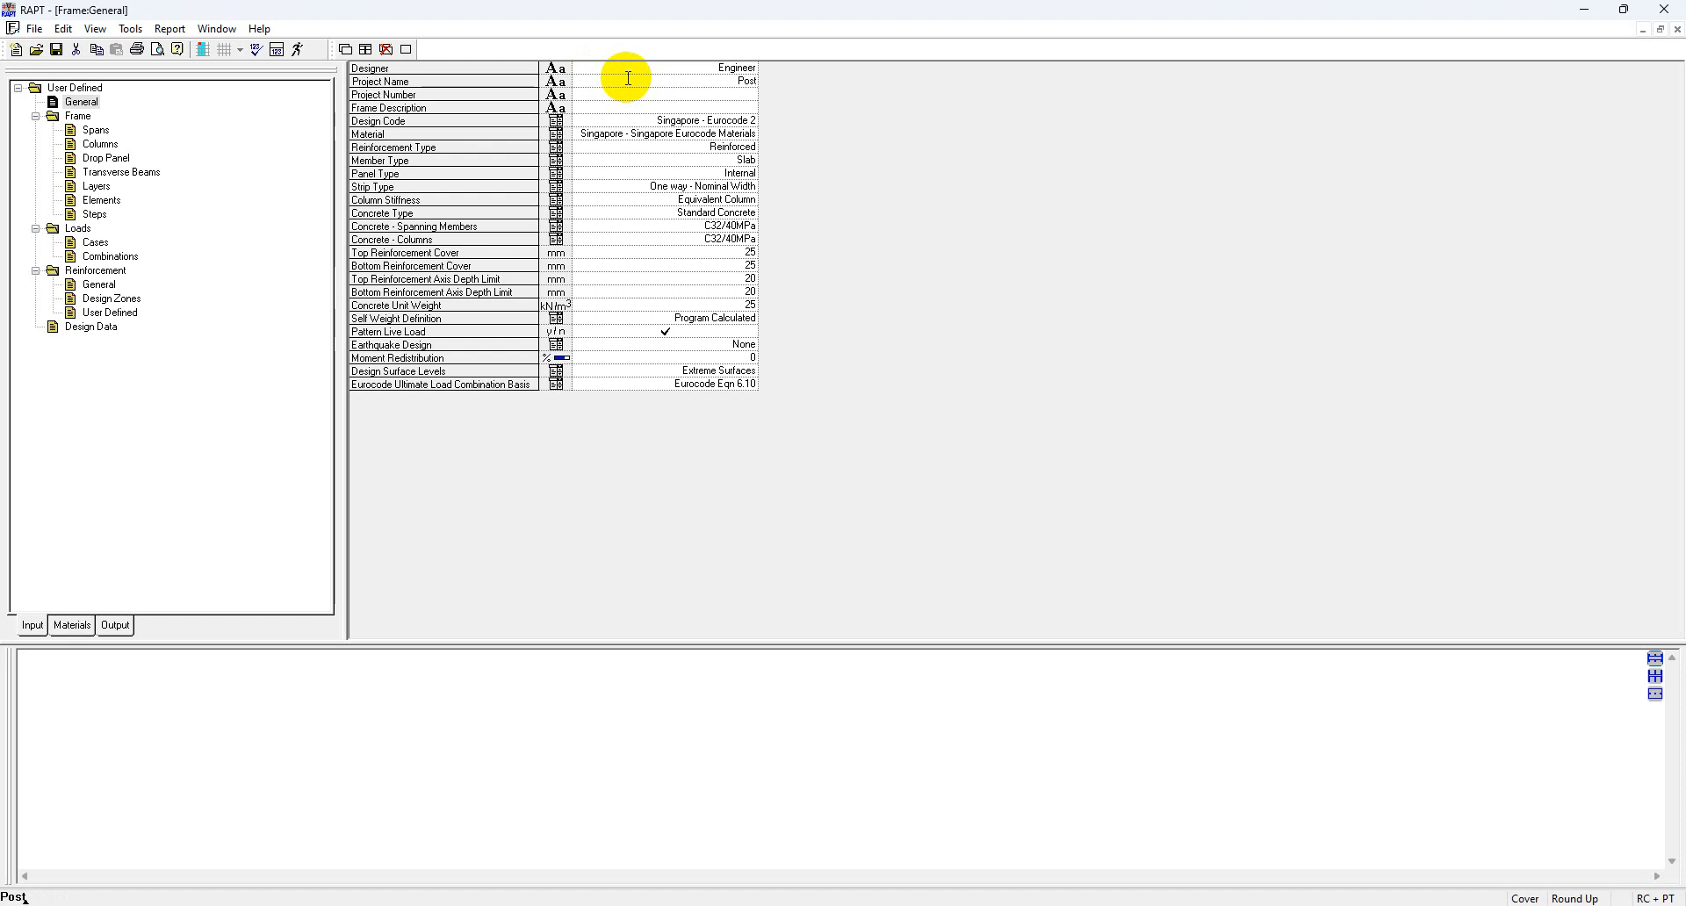
text(-tensnion)
click(651, 95)
text(1)
click(664, 108)
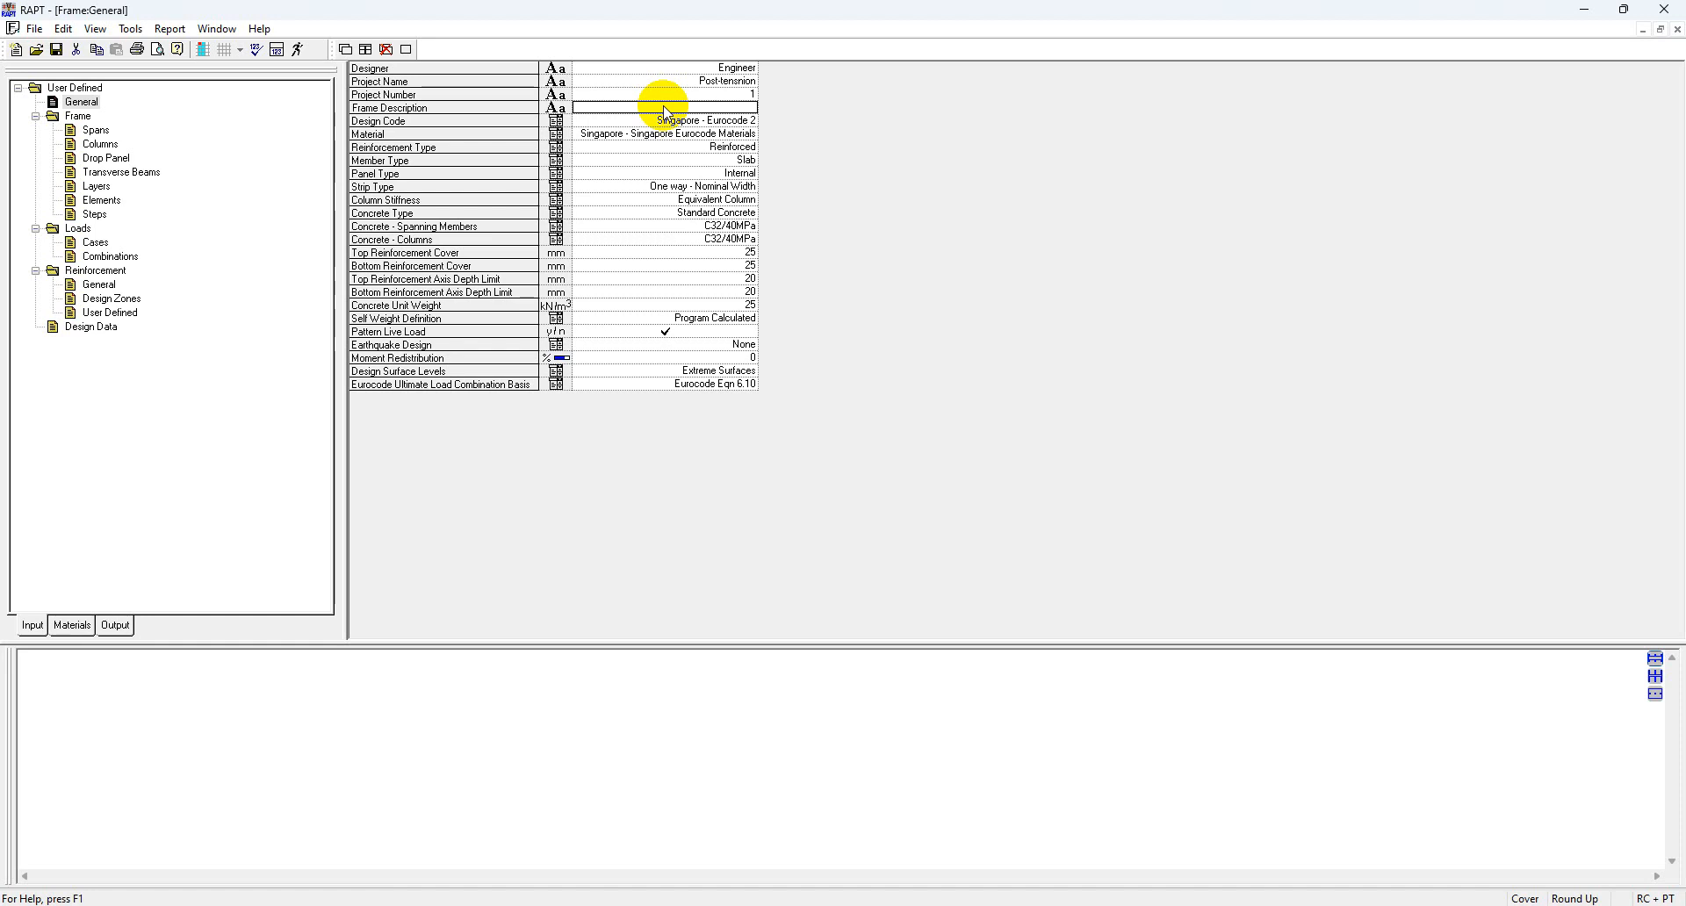
text(HPT-Beam)
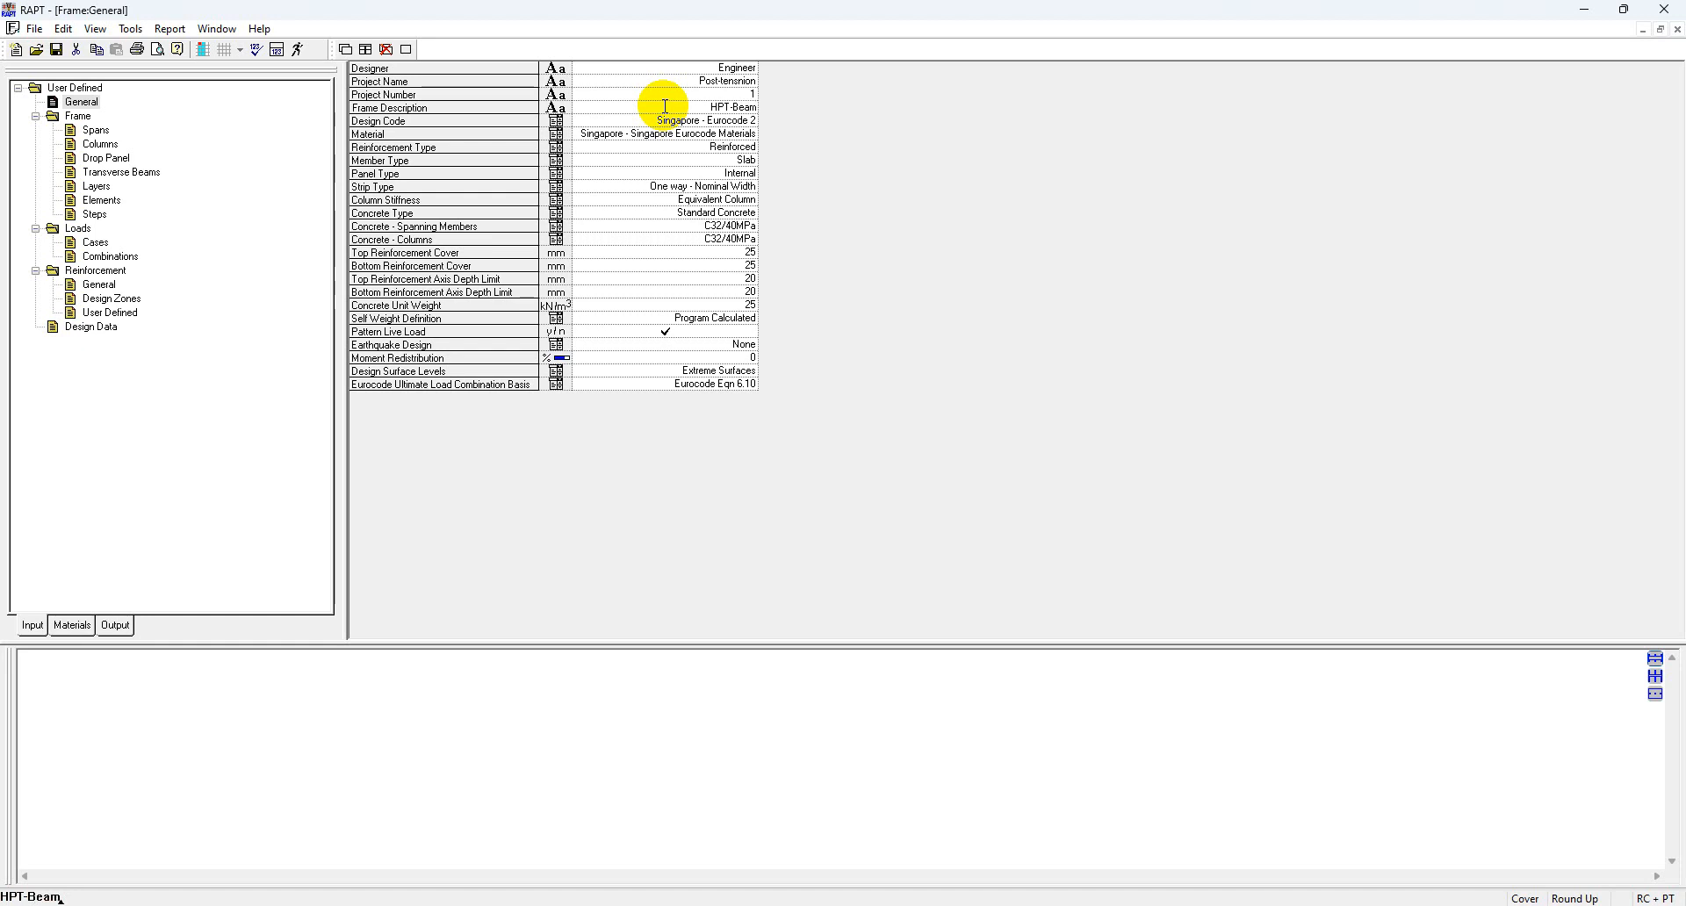
text(1)
click(685, 95)
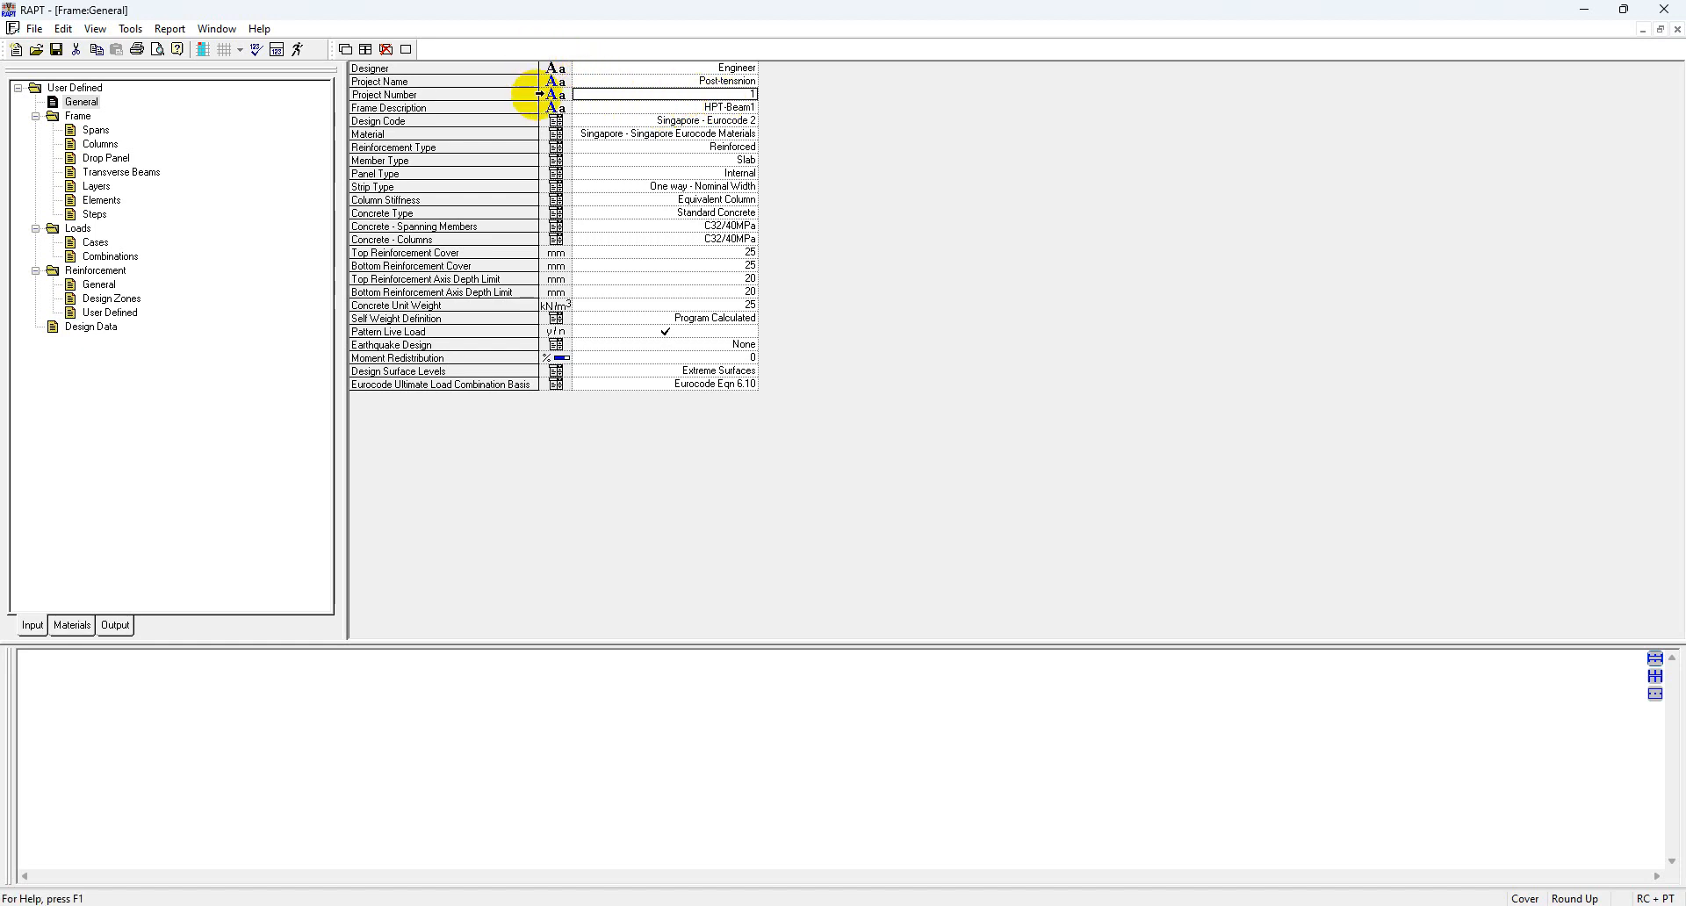
click(590, 69)
click(602, 82)
click(604, 96)
click(605, 107)
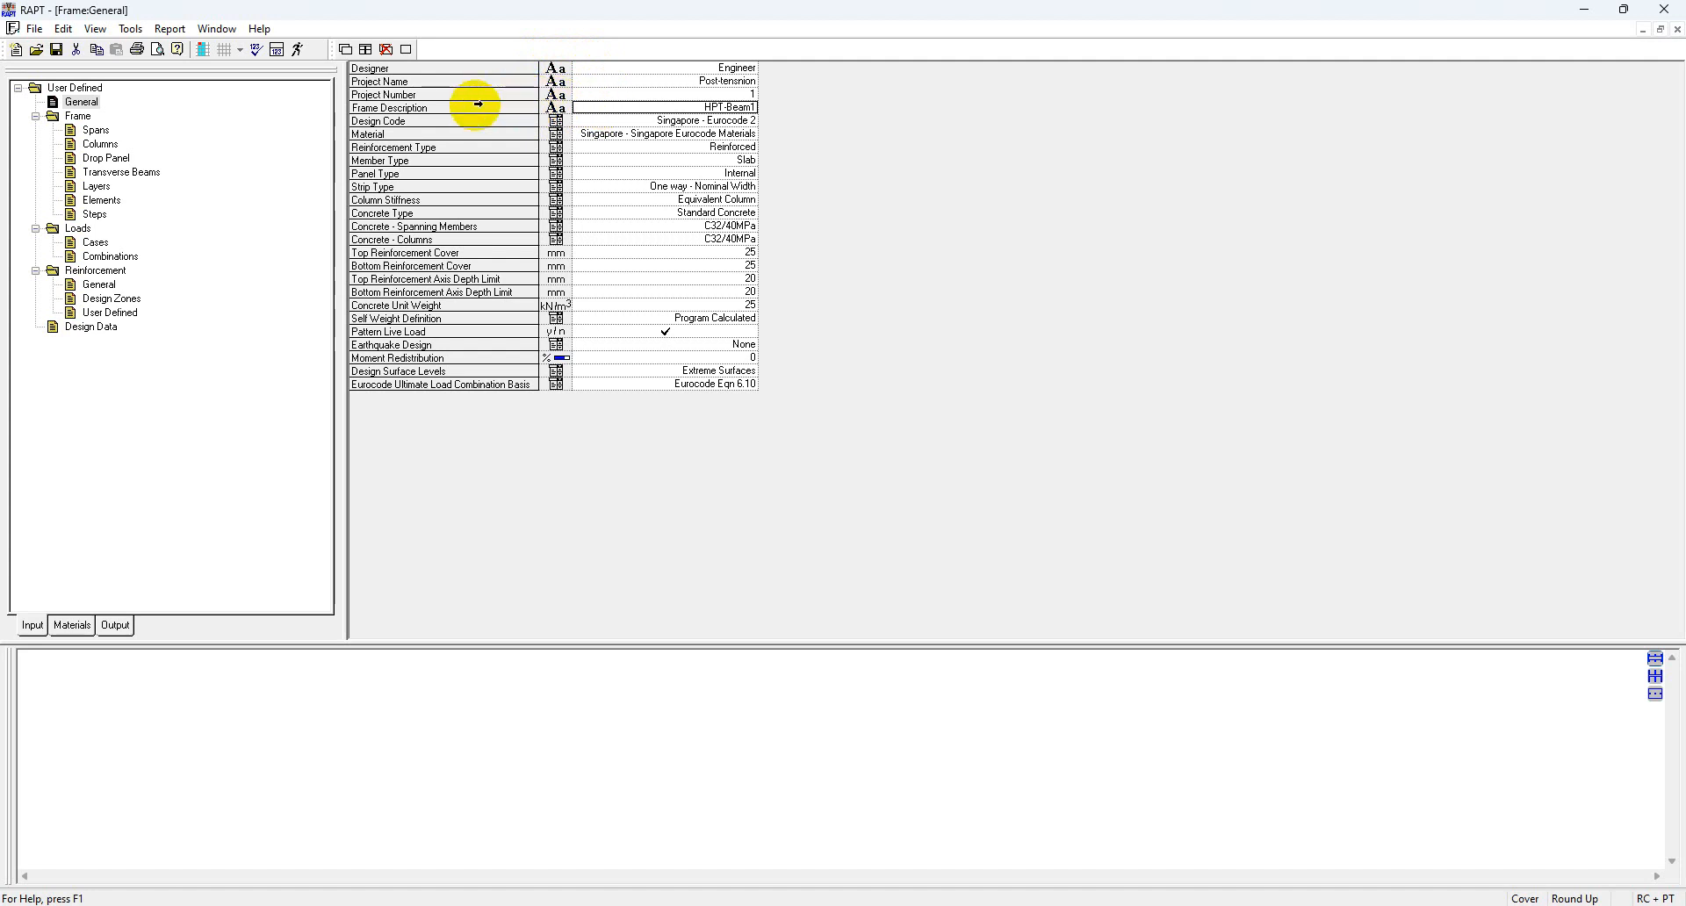
- Select Singapore Eurocode 2 as the frame's design code
click(419, 121)
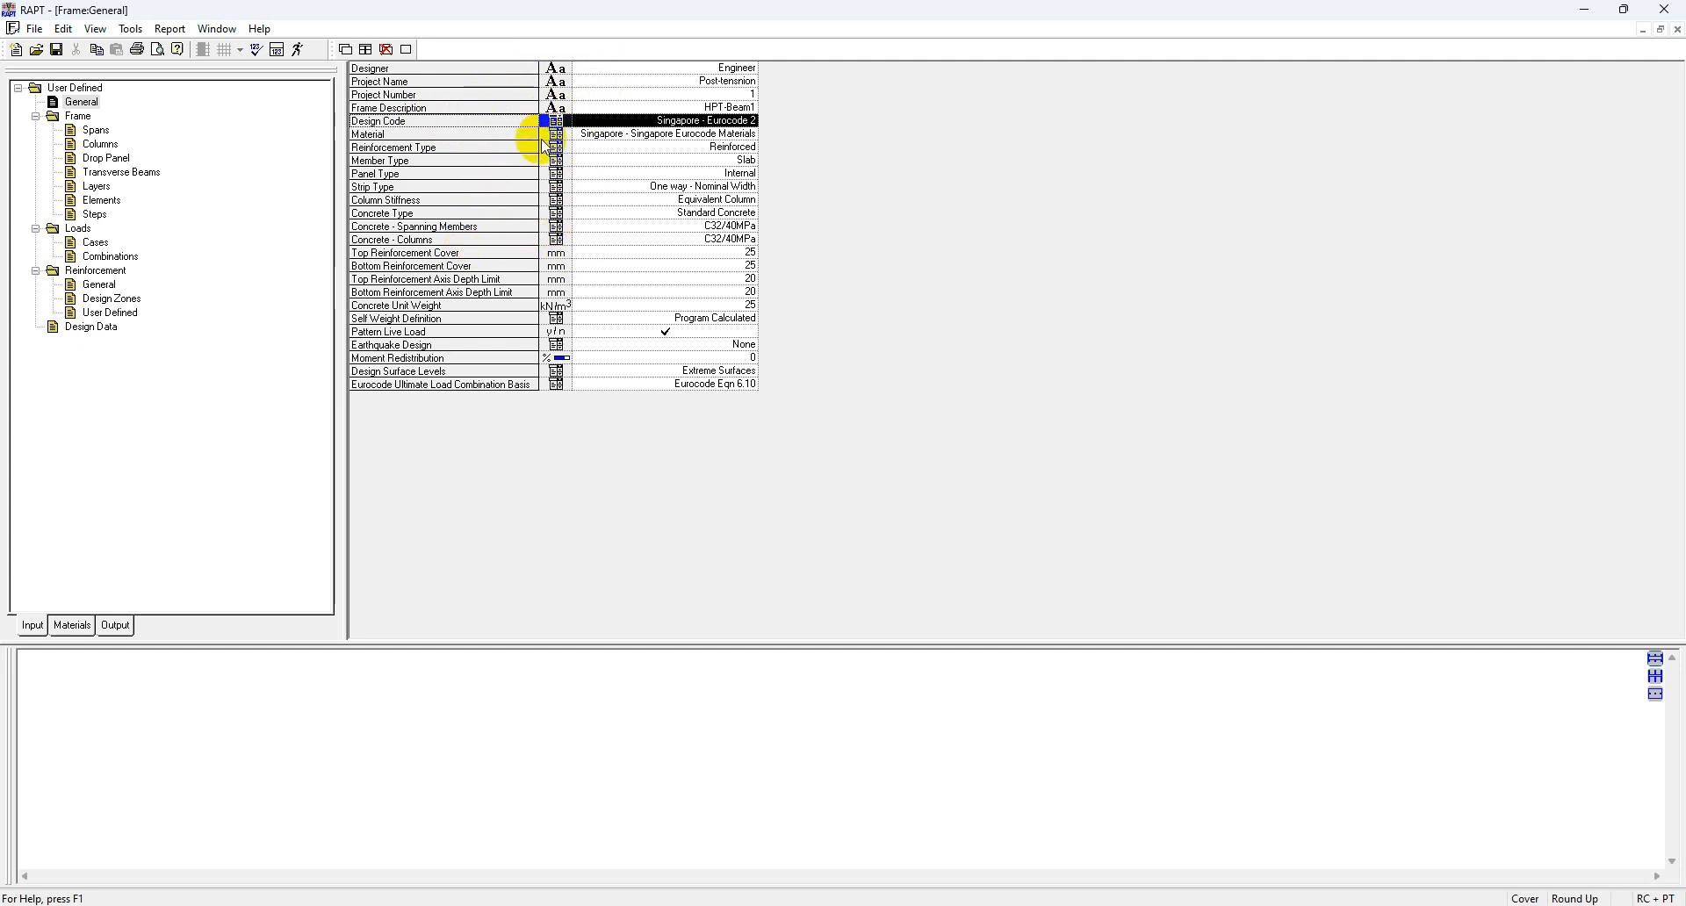
click(752, 125)
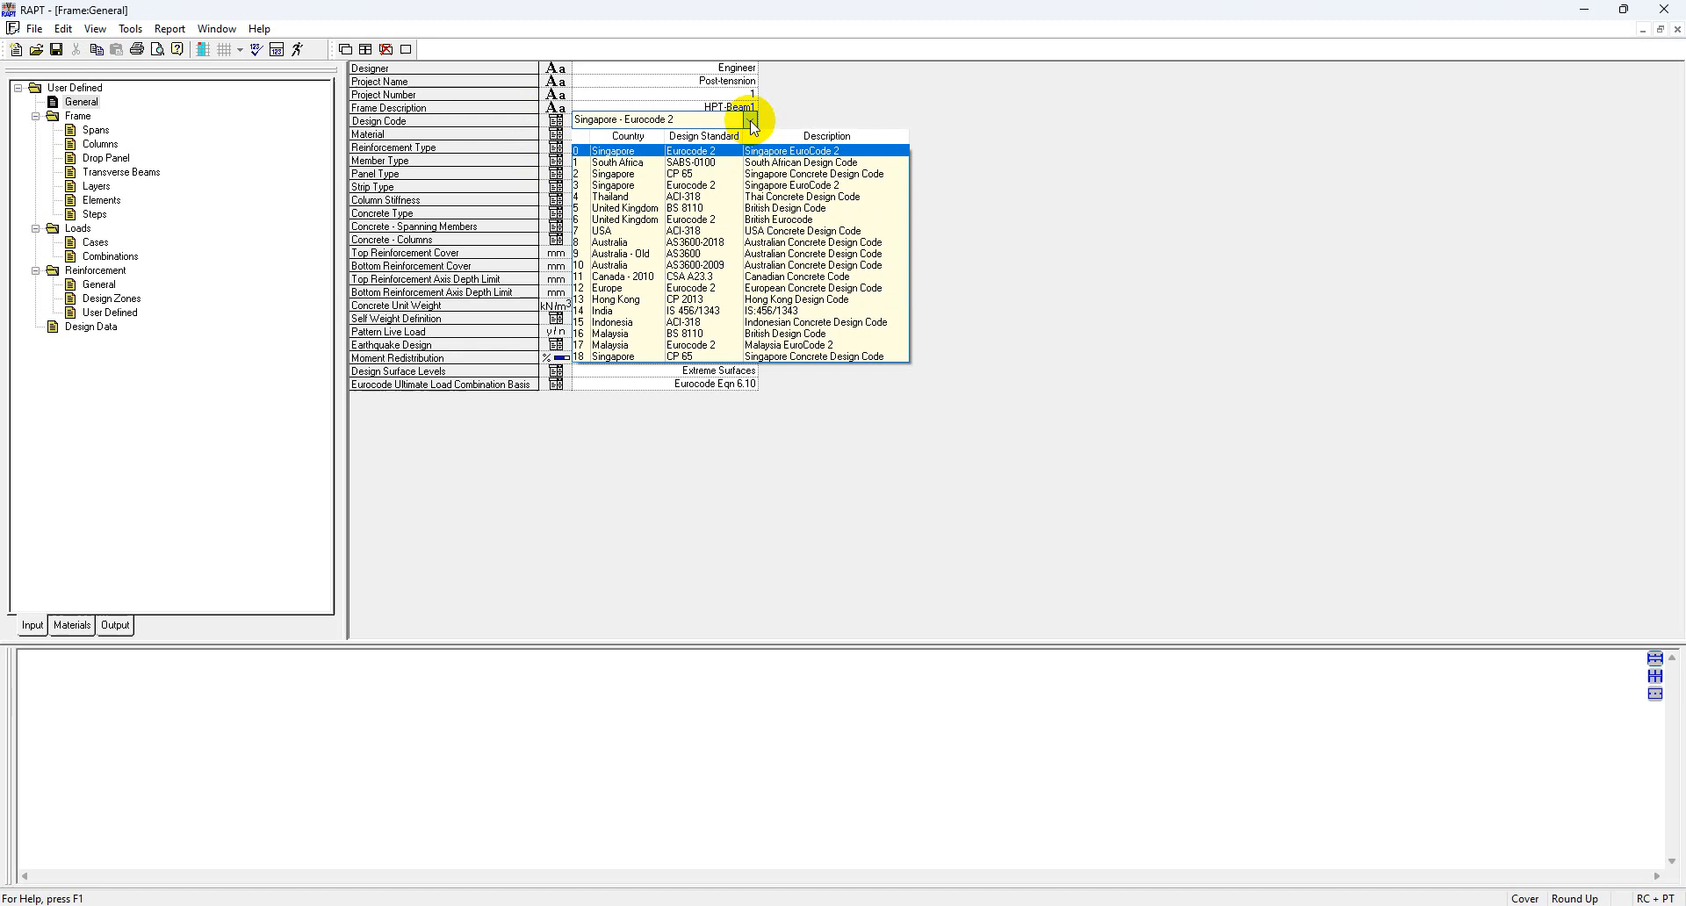
click(628, 153)
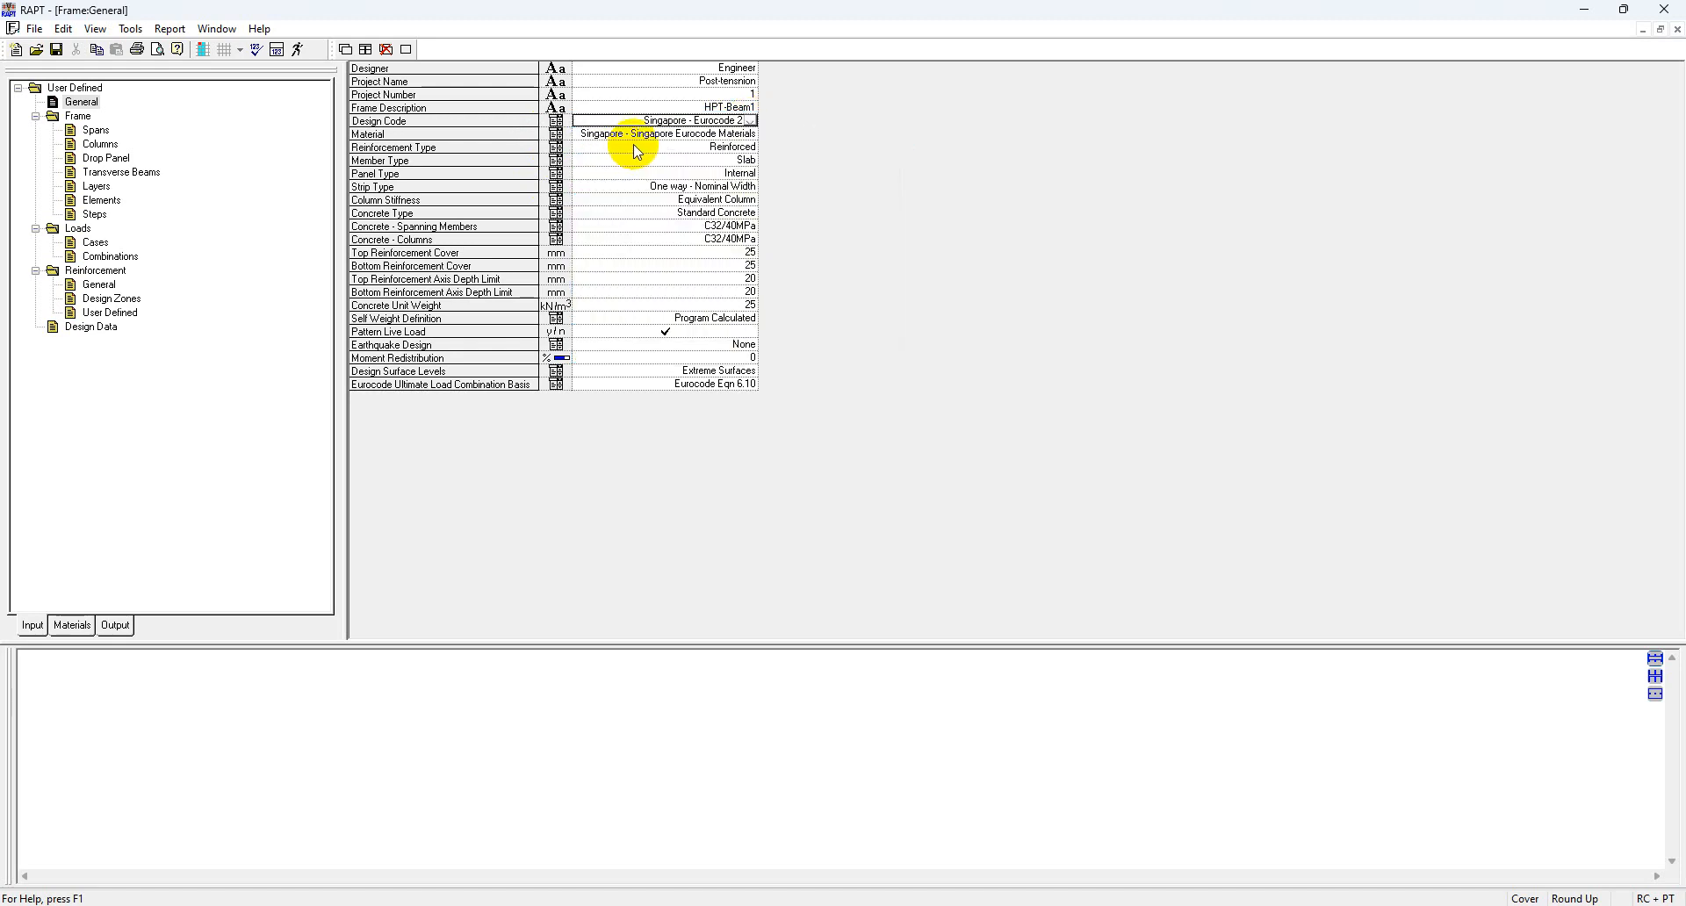
click(436, 133)
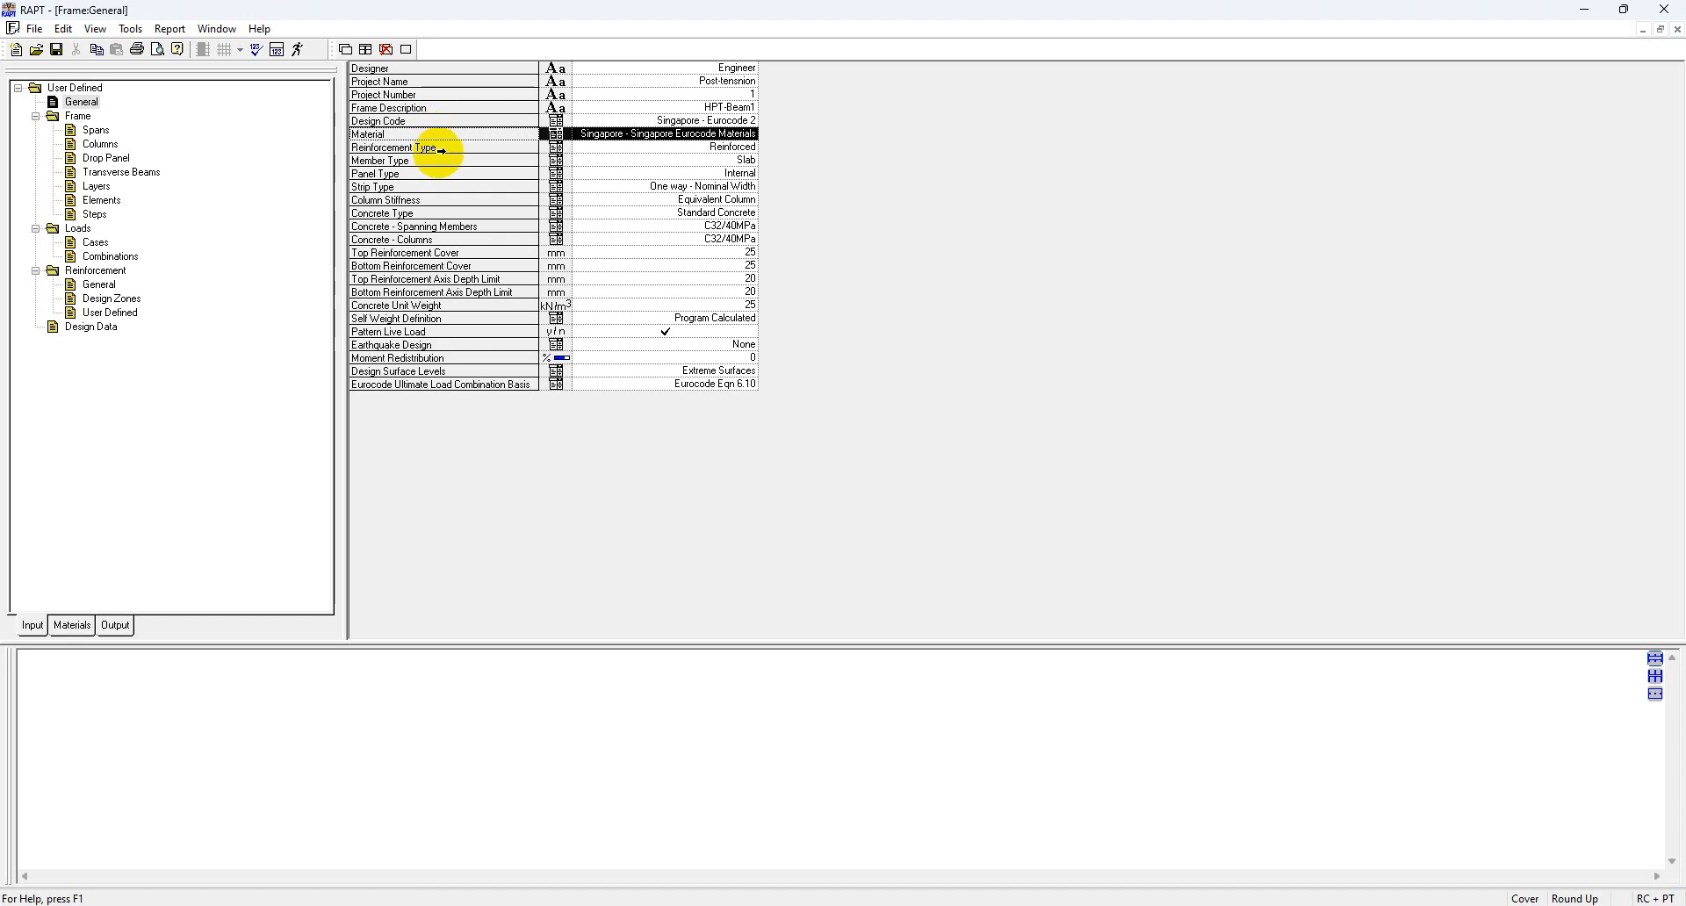
- Try the Bonded Prestressed reinforcement type to check for a Prestress input, and set the type back to Reinforced
click(439, 147)
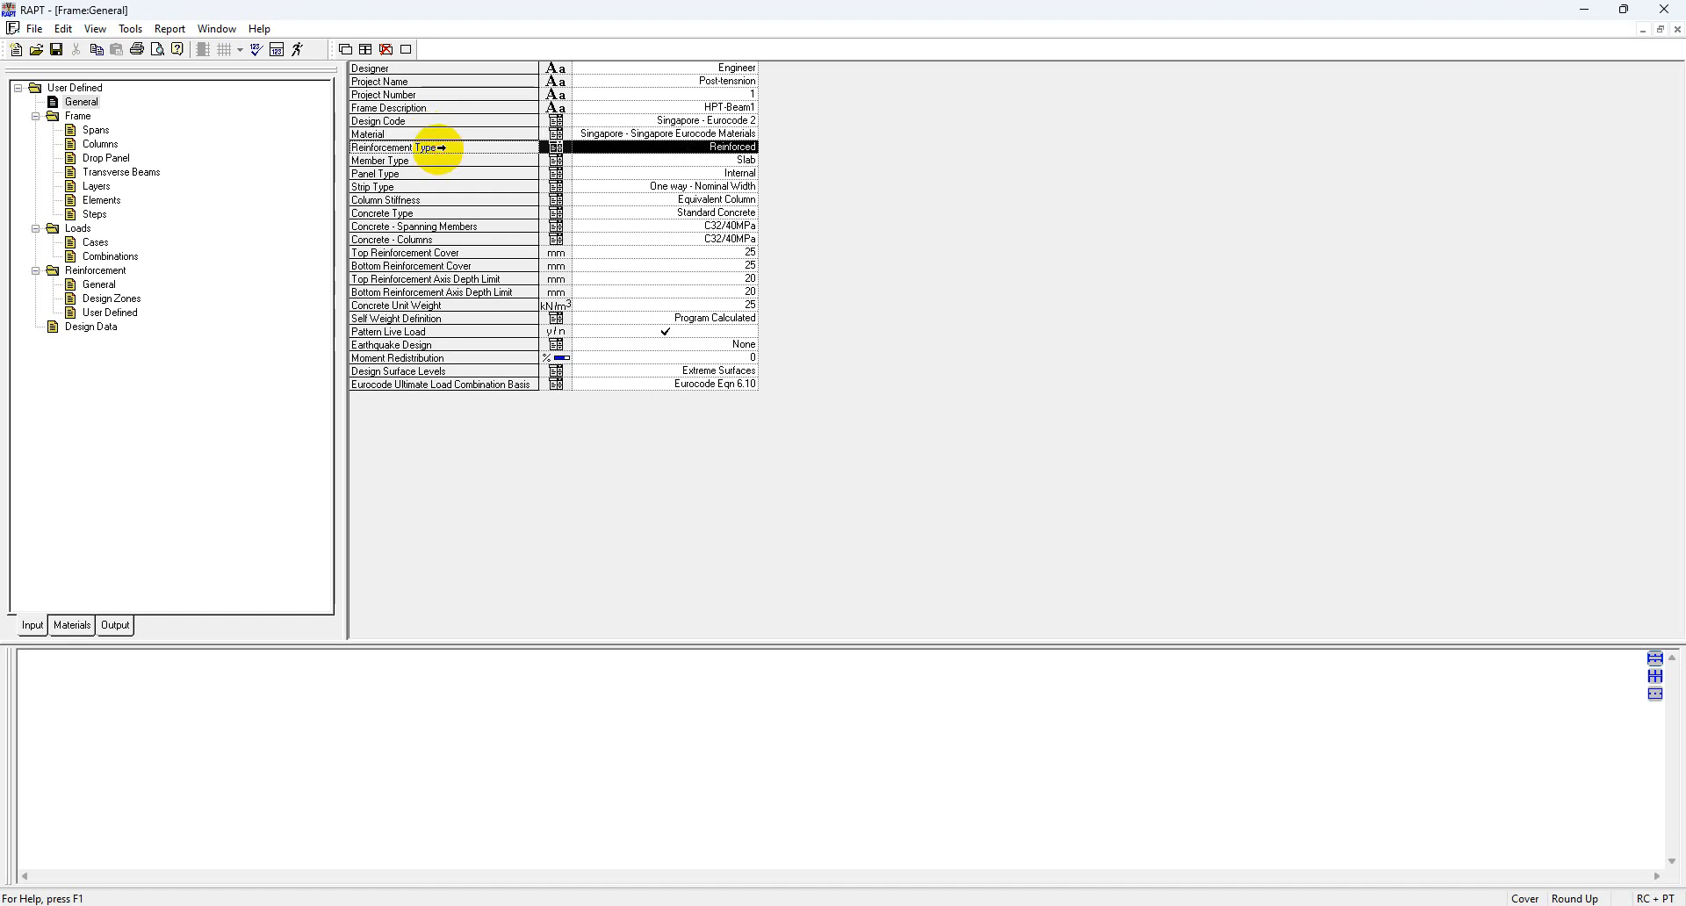
click(738, 143)
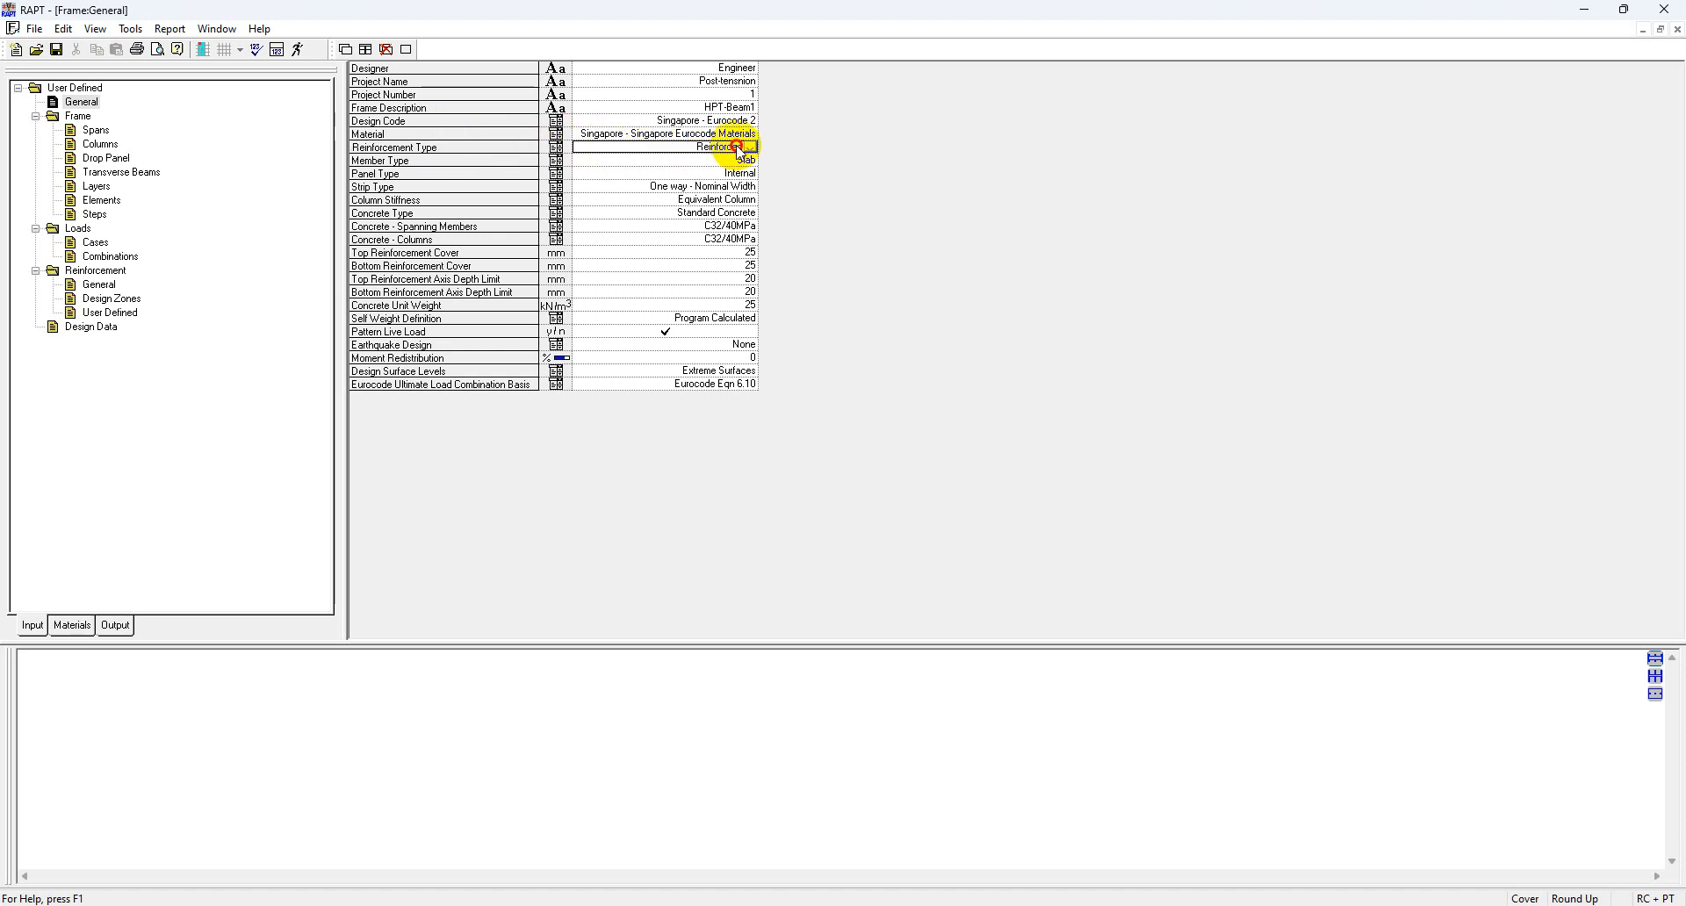
click(742, 149)
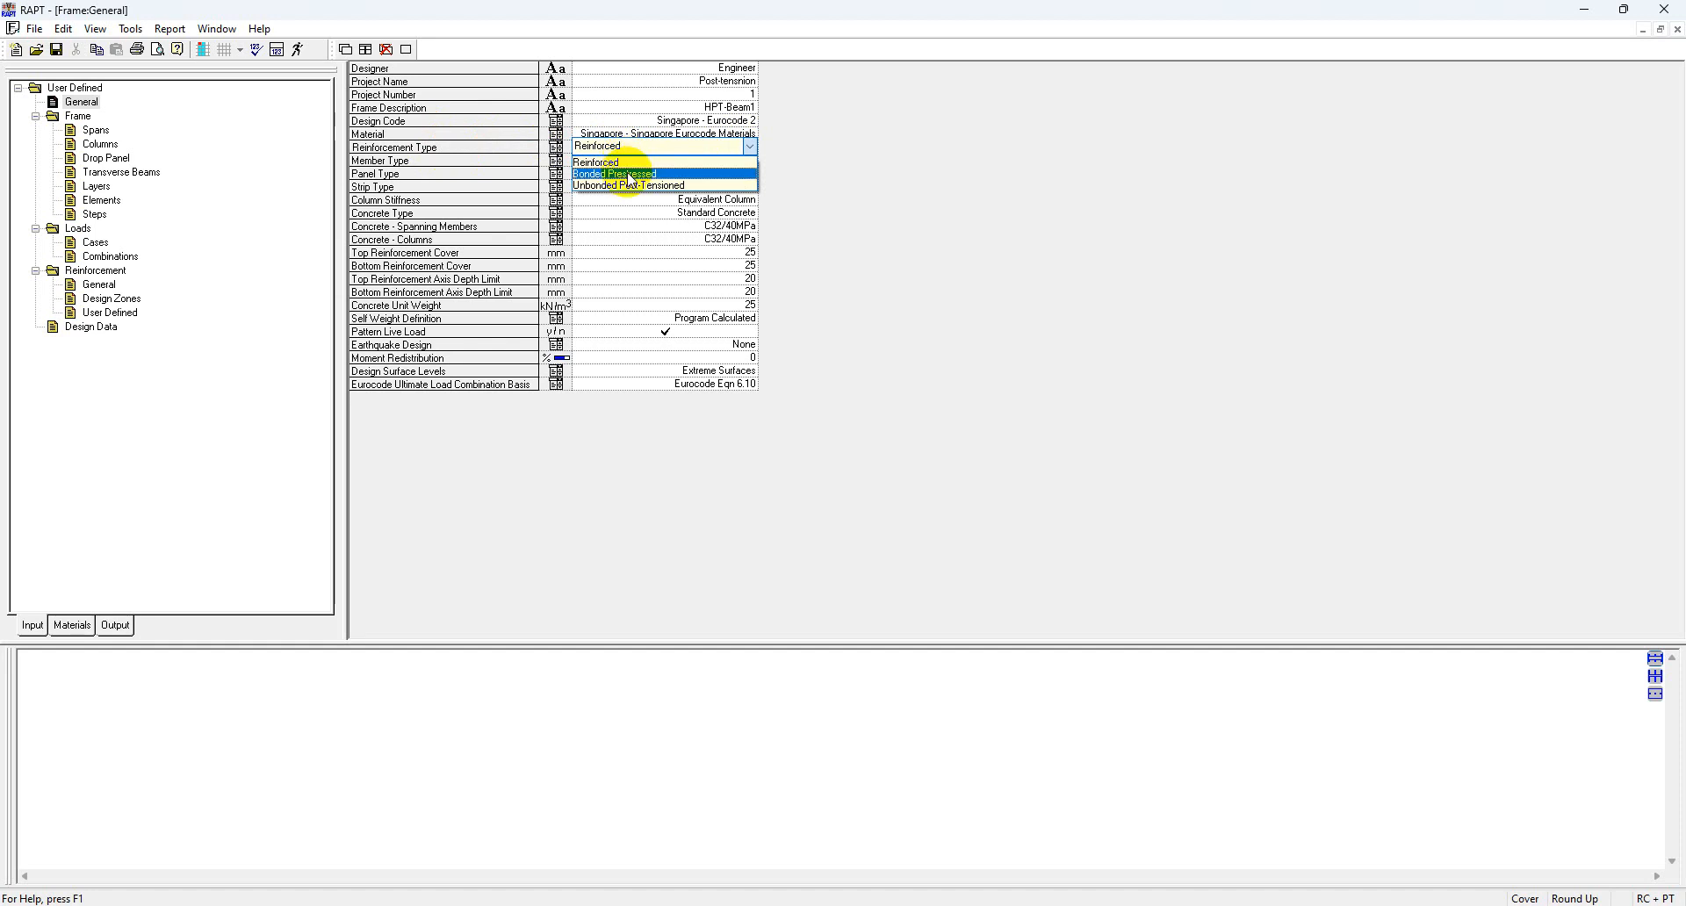
click(604, 175)
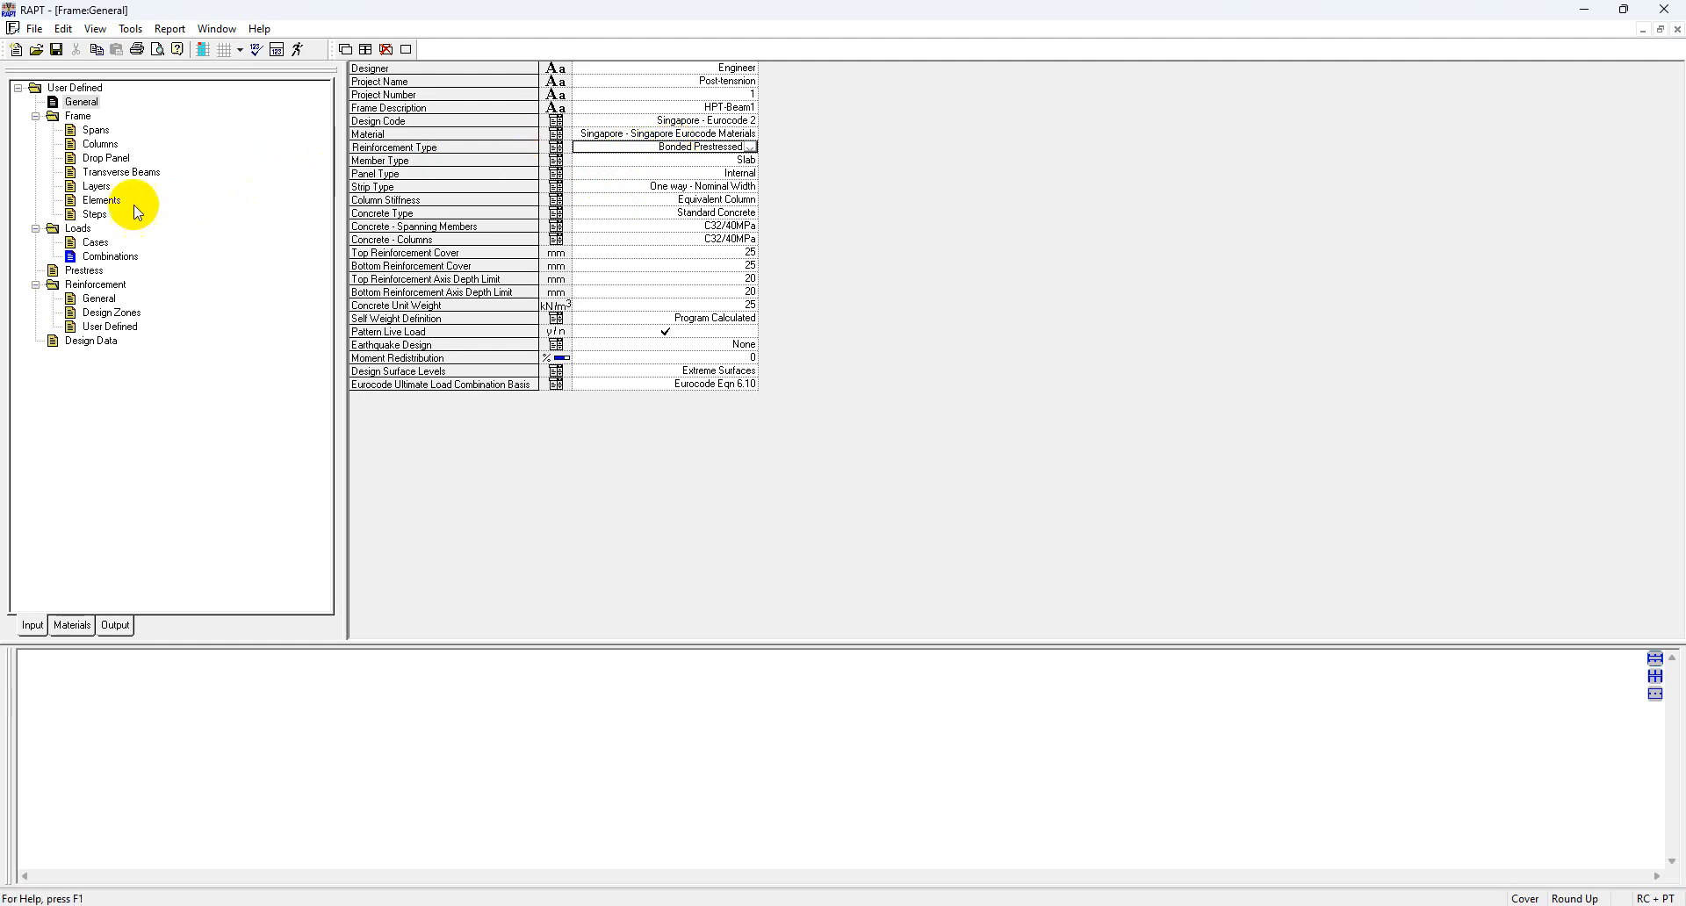
click(94, 274)
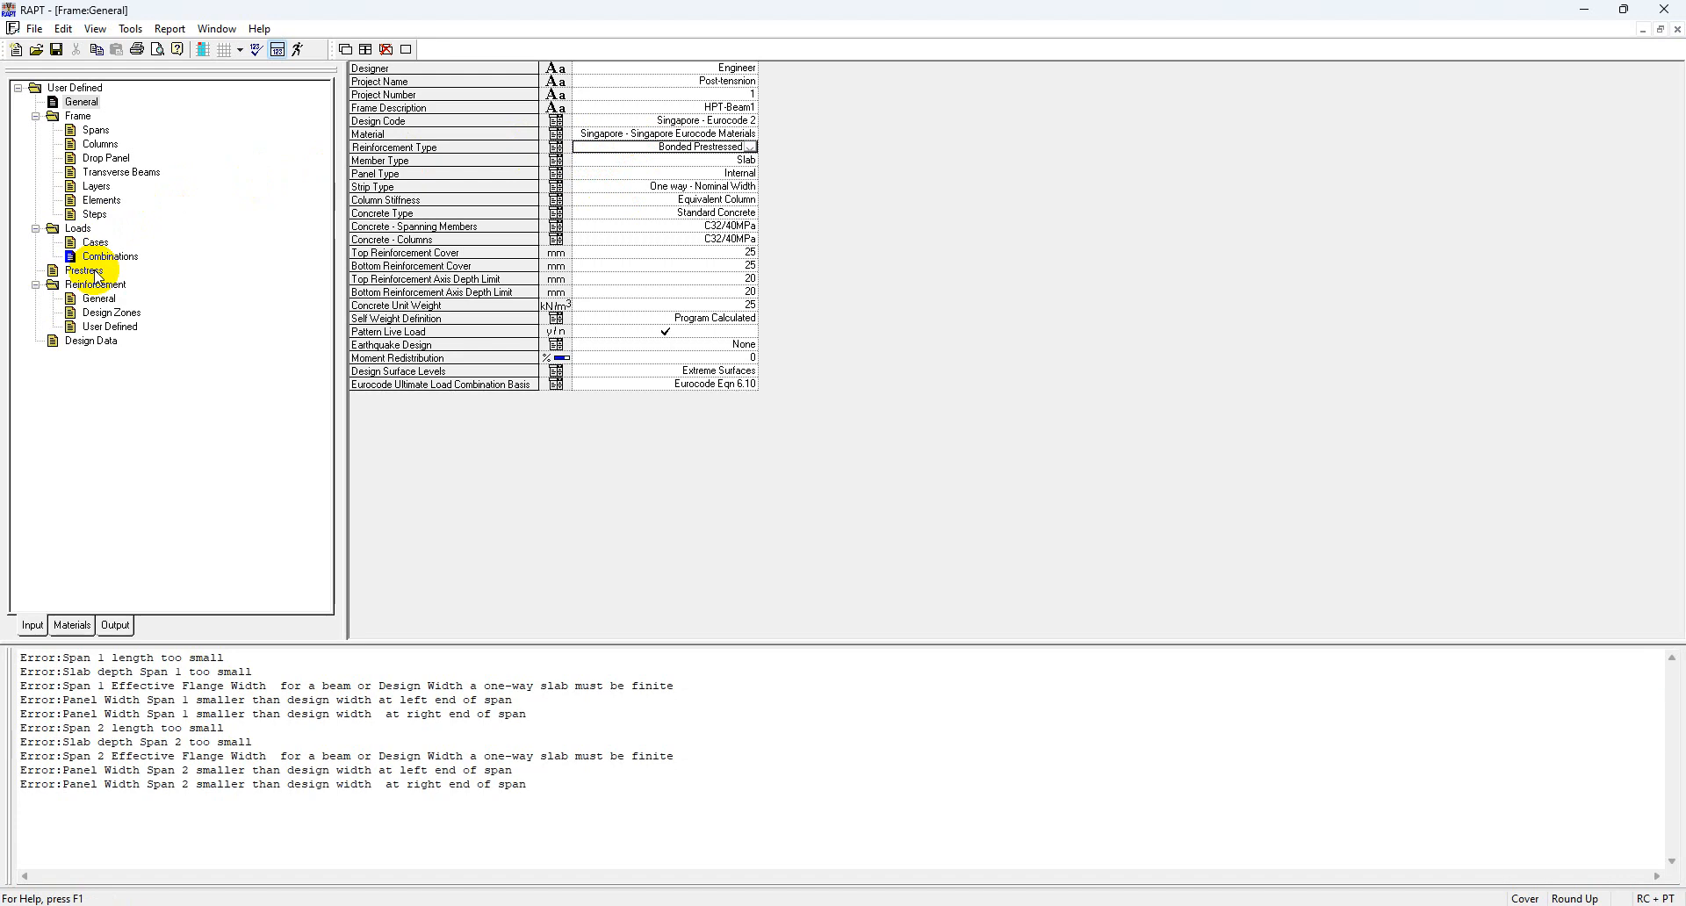
click(750, 147)
click(707, 162)
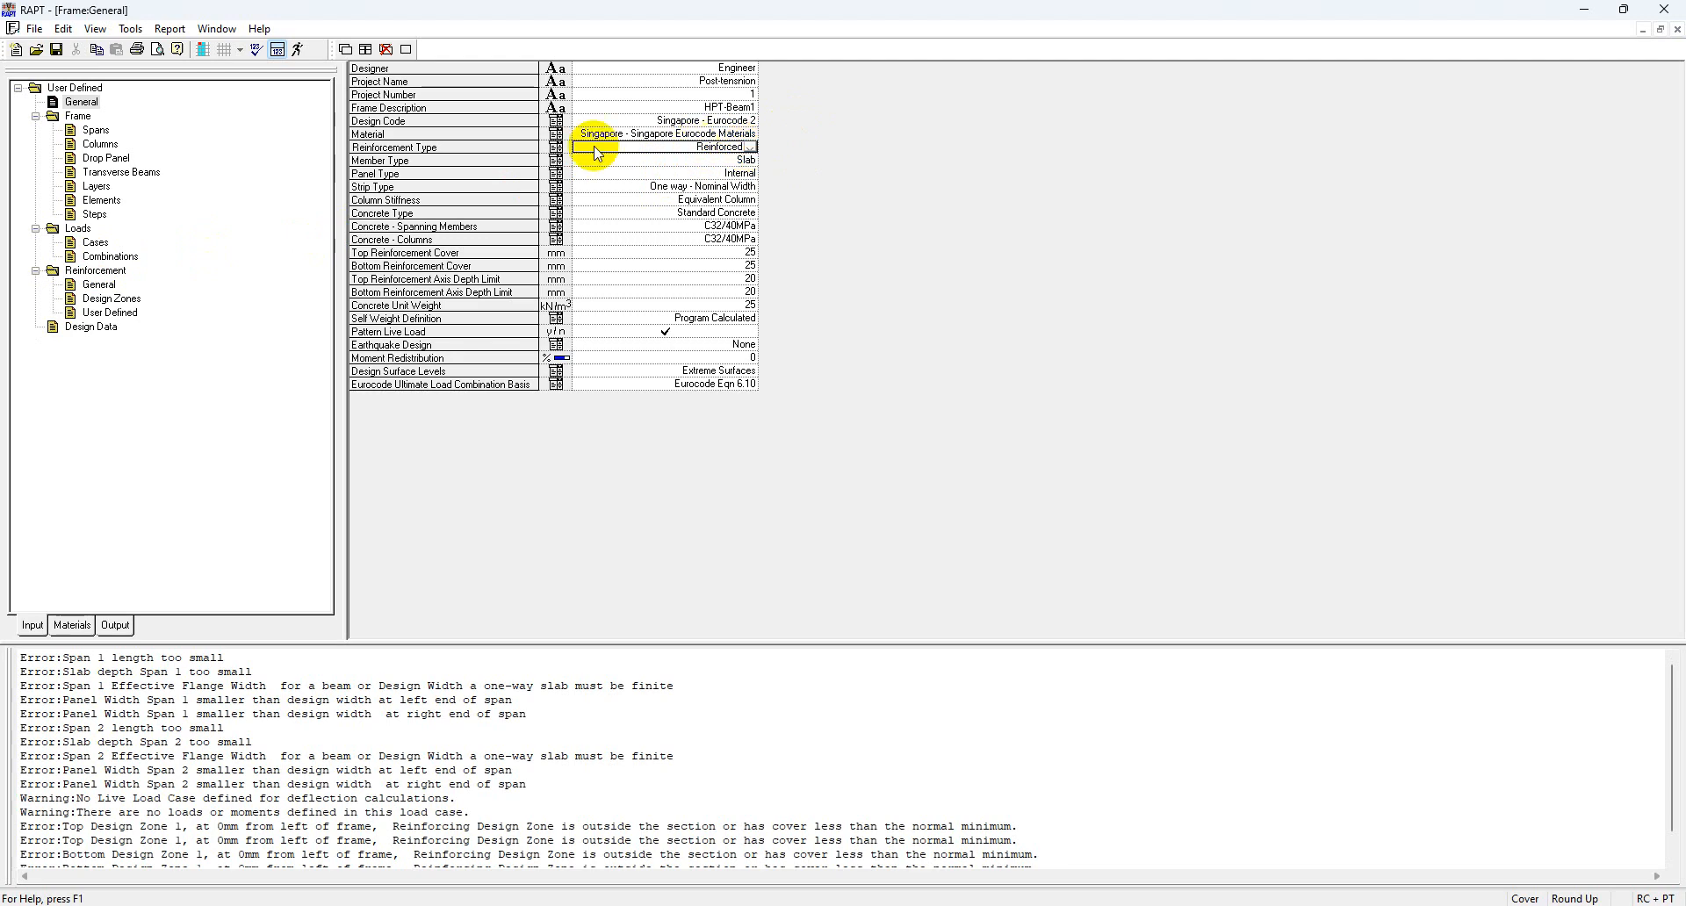
- Set the member type to Beam and view the frame's Beams input before returning to the general data
click(524, 160)
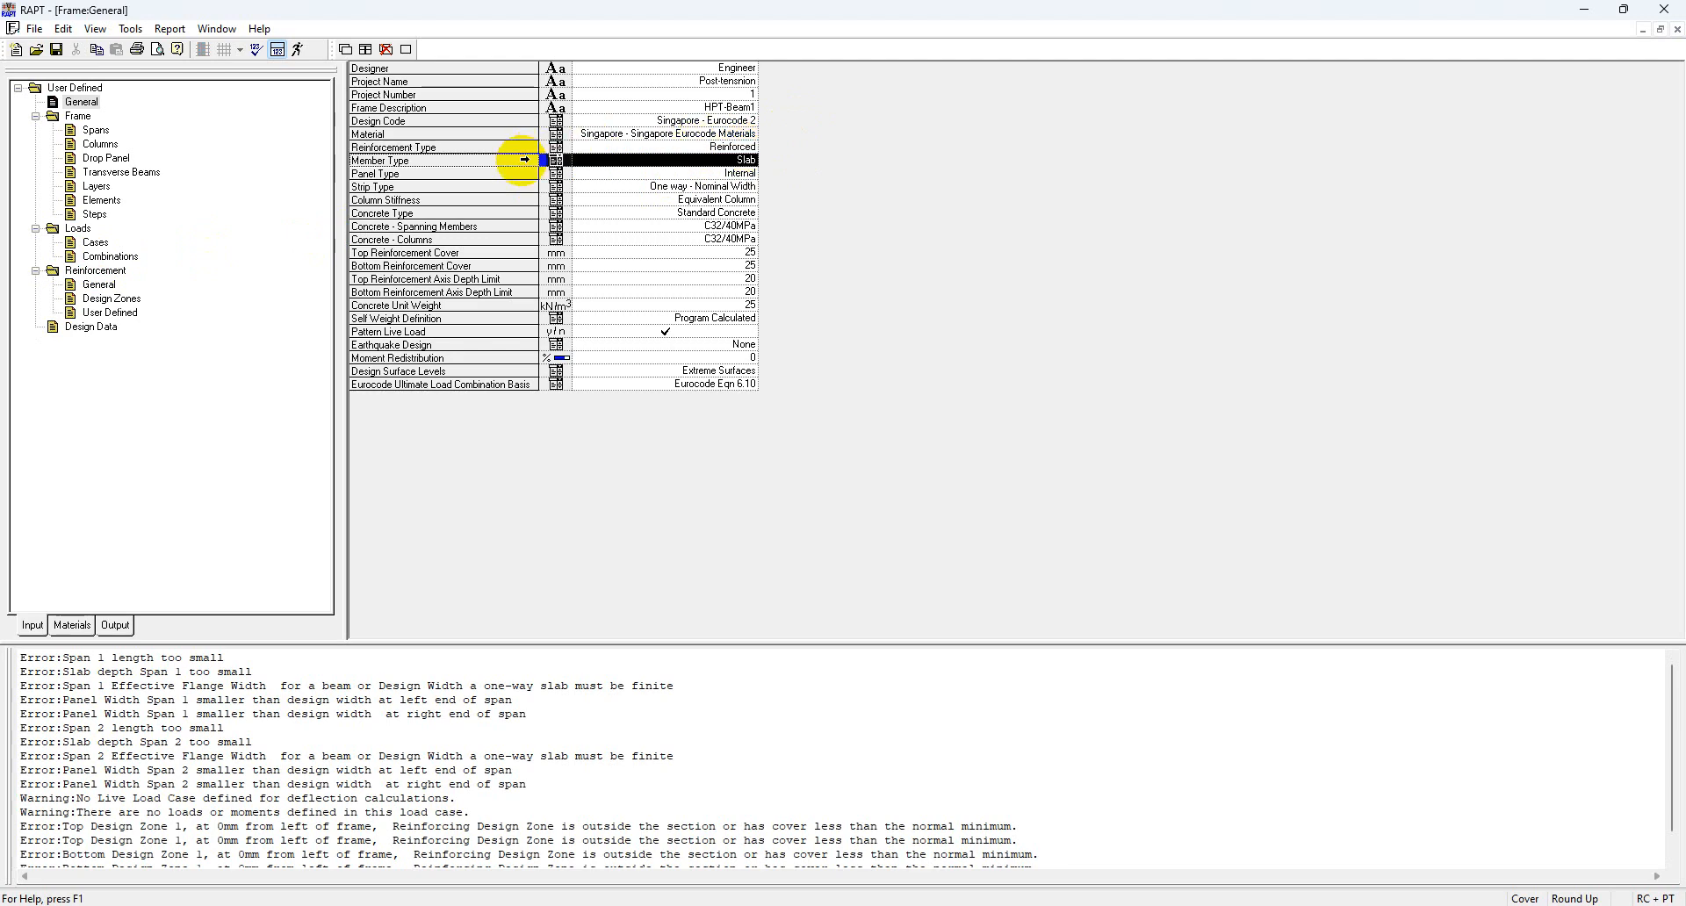
click(746, 161)
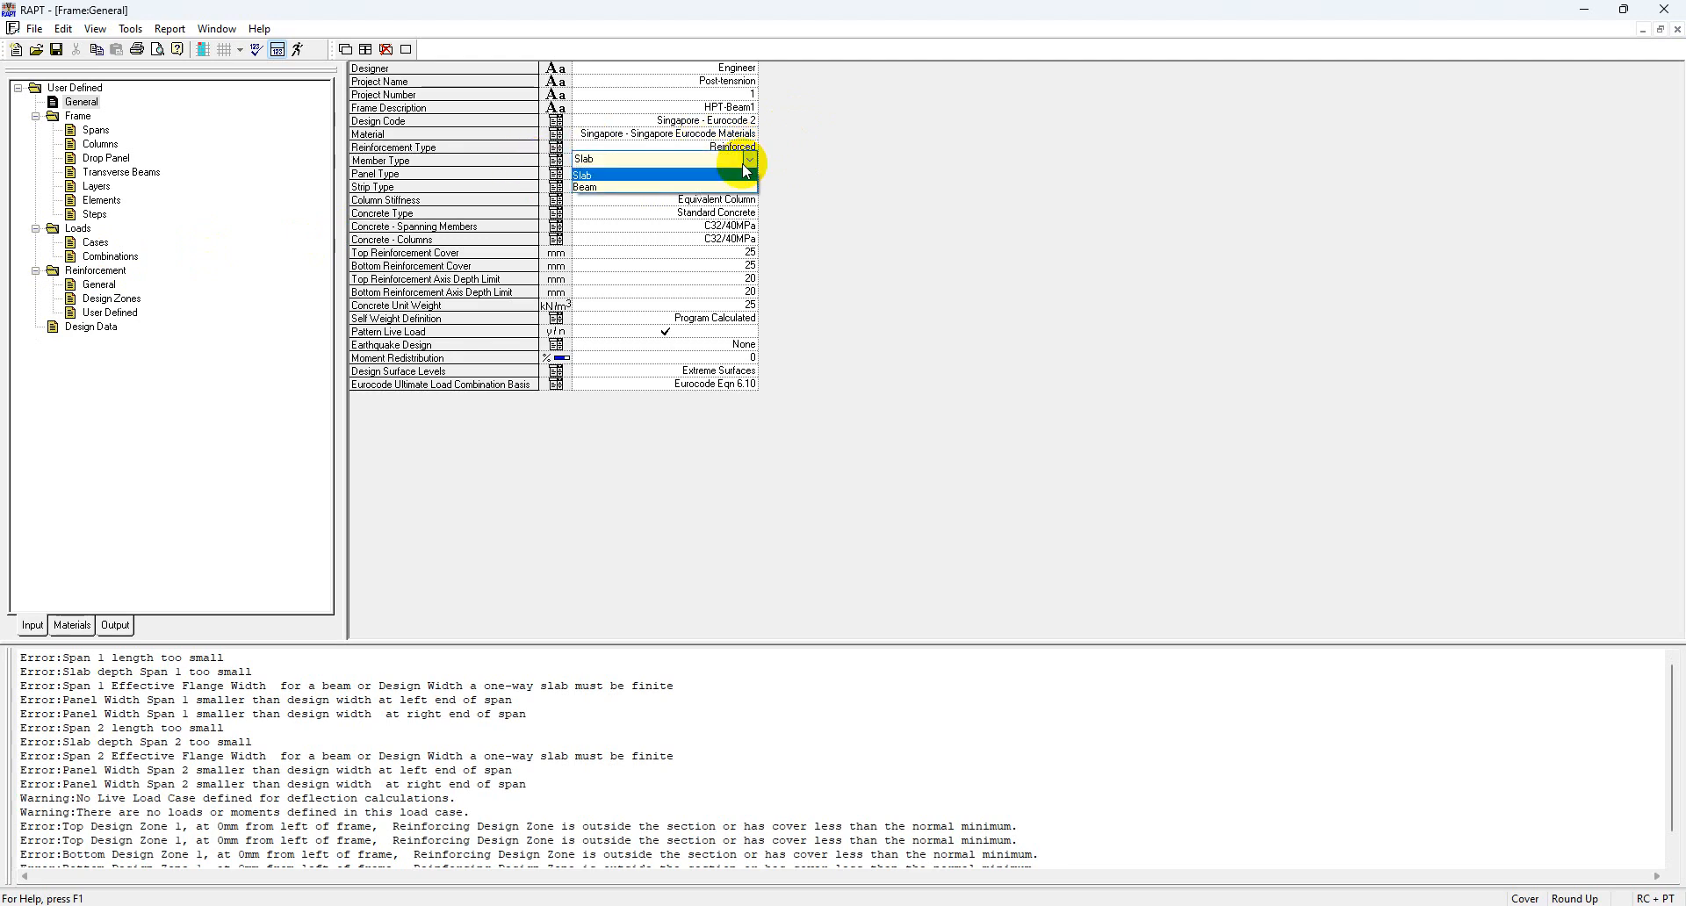
click(614, 176)
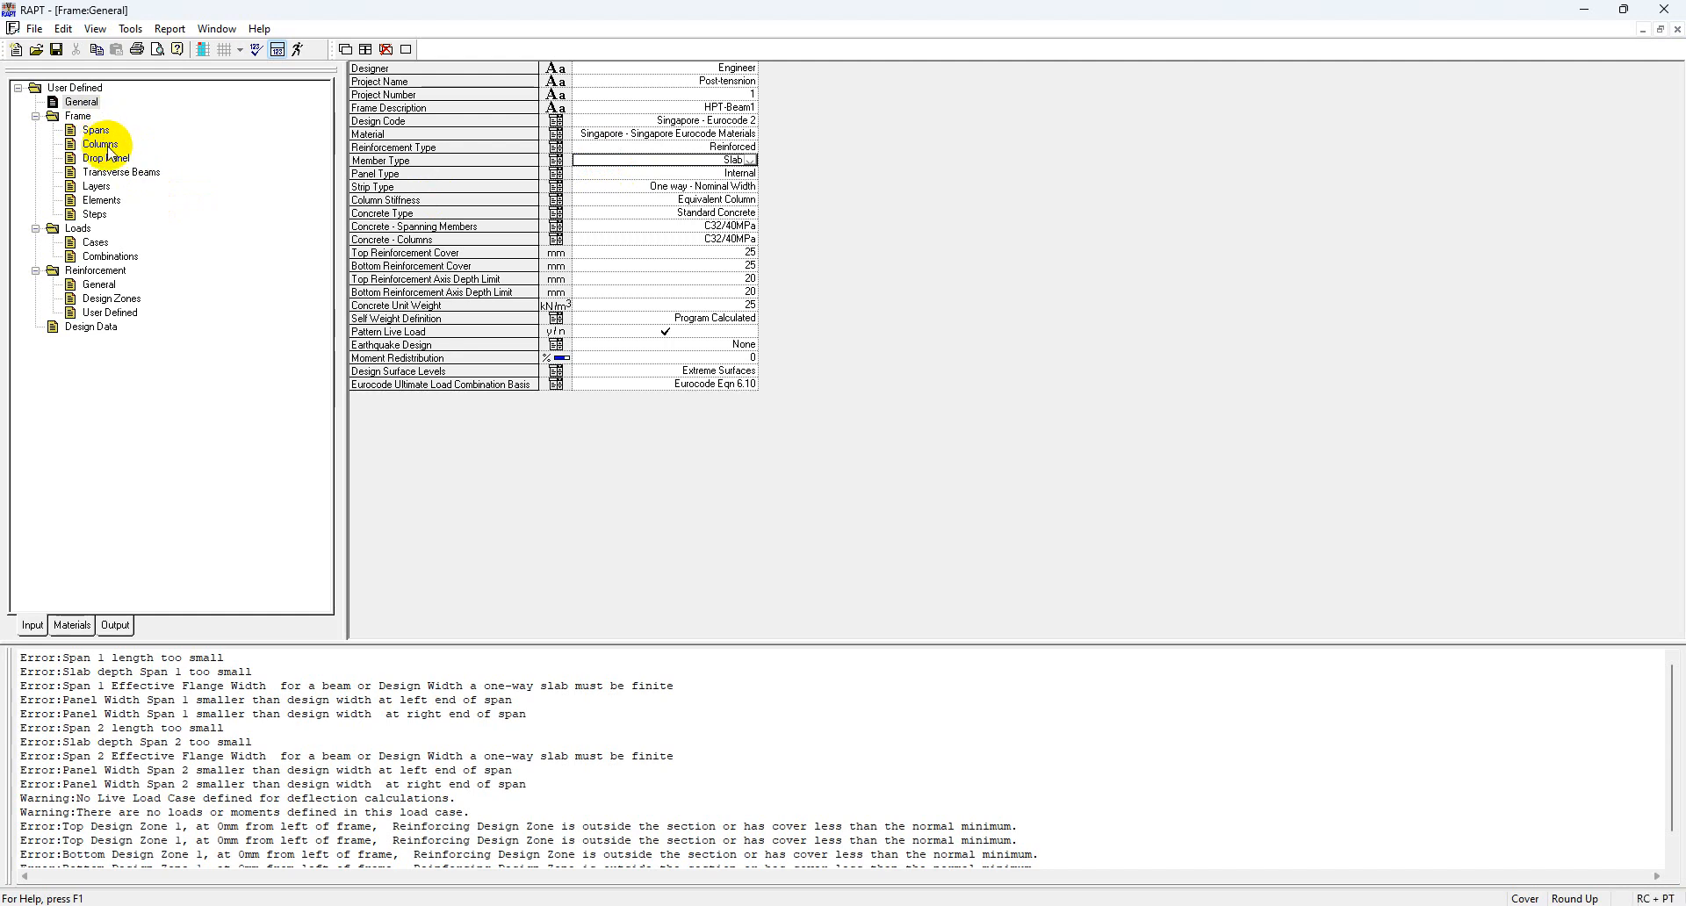
click(749, 160)
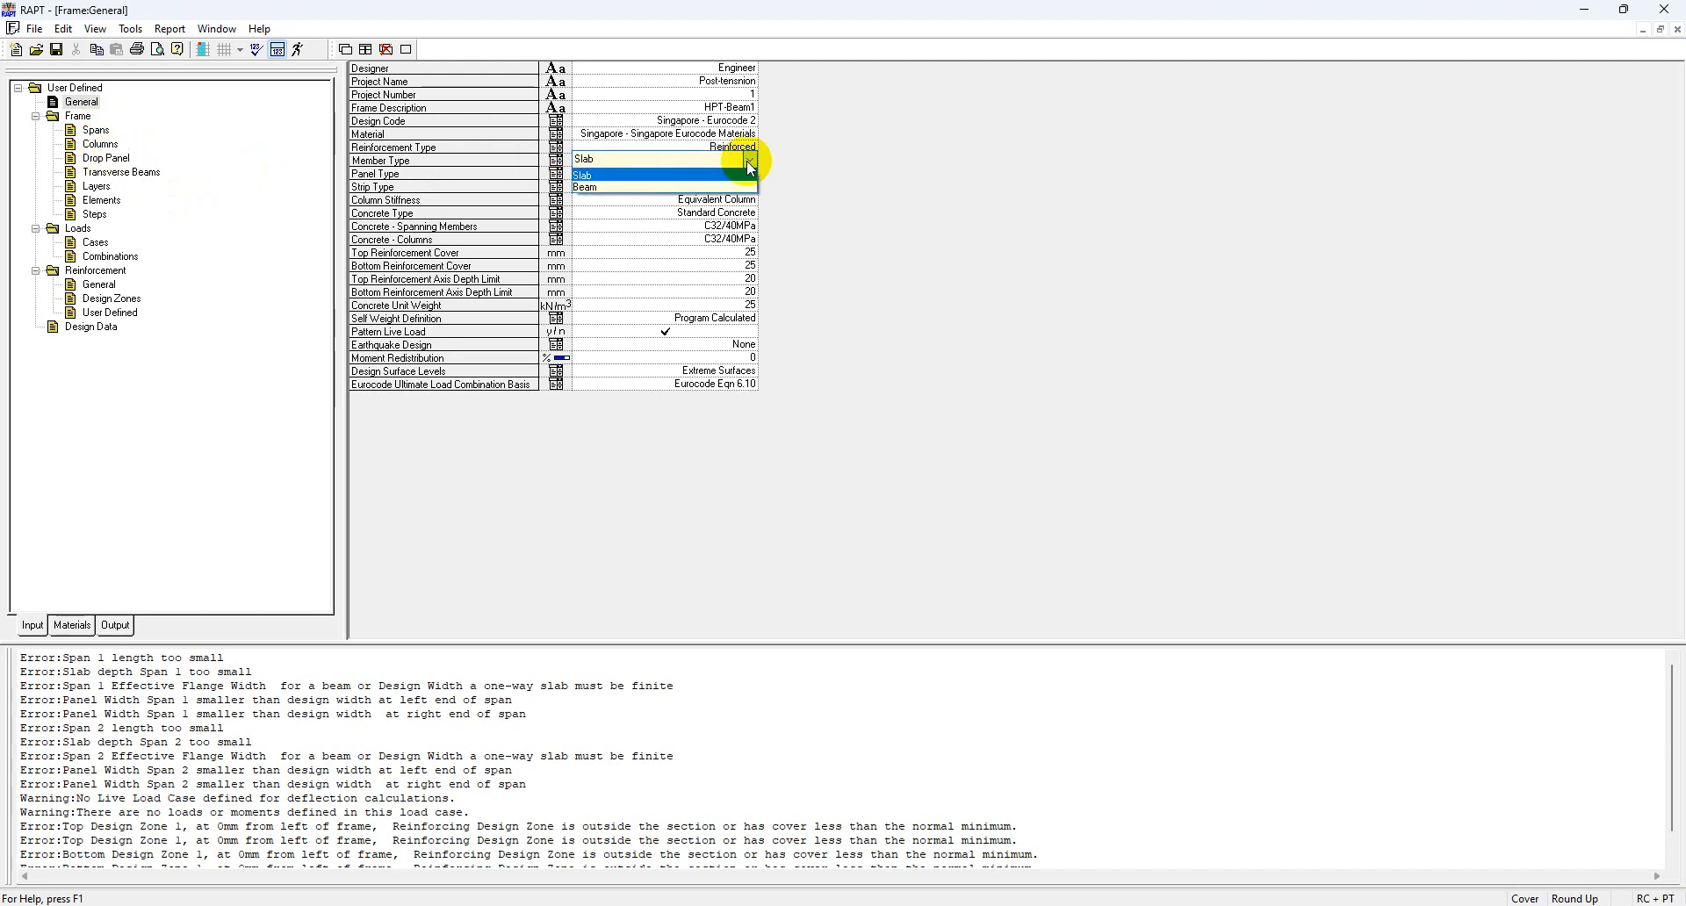
click(597, 187)
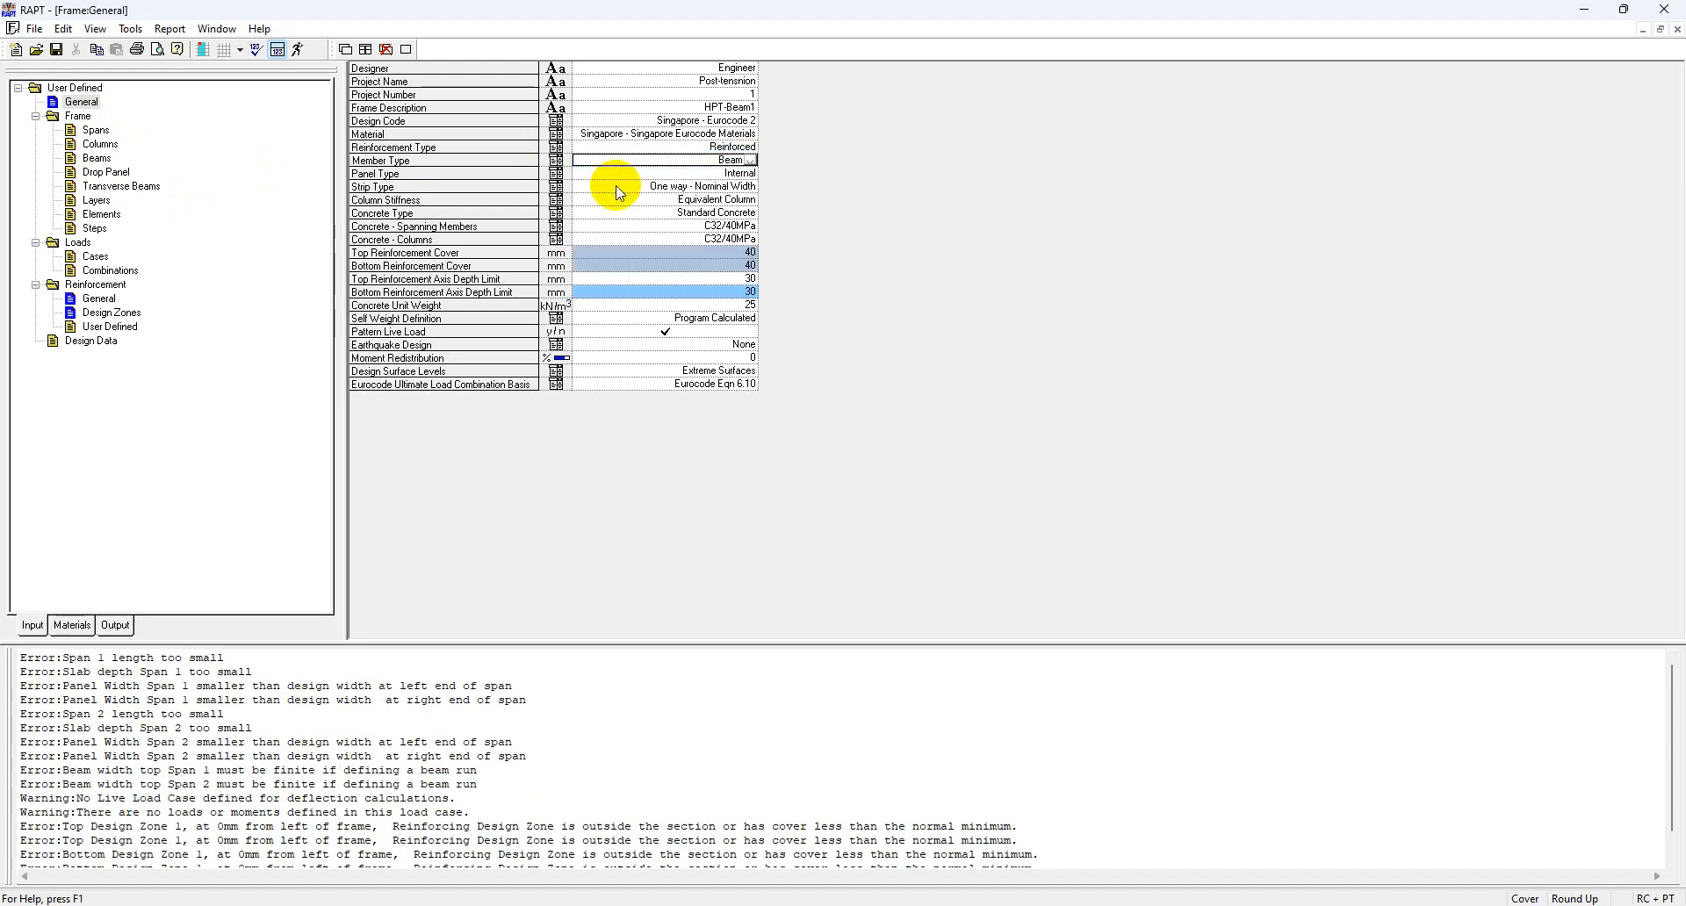
click(97, 159)
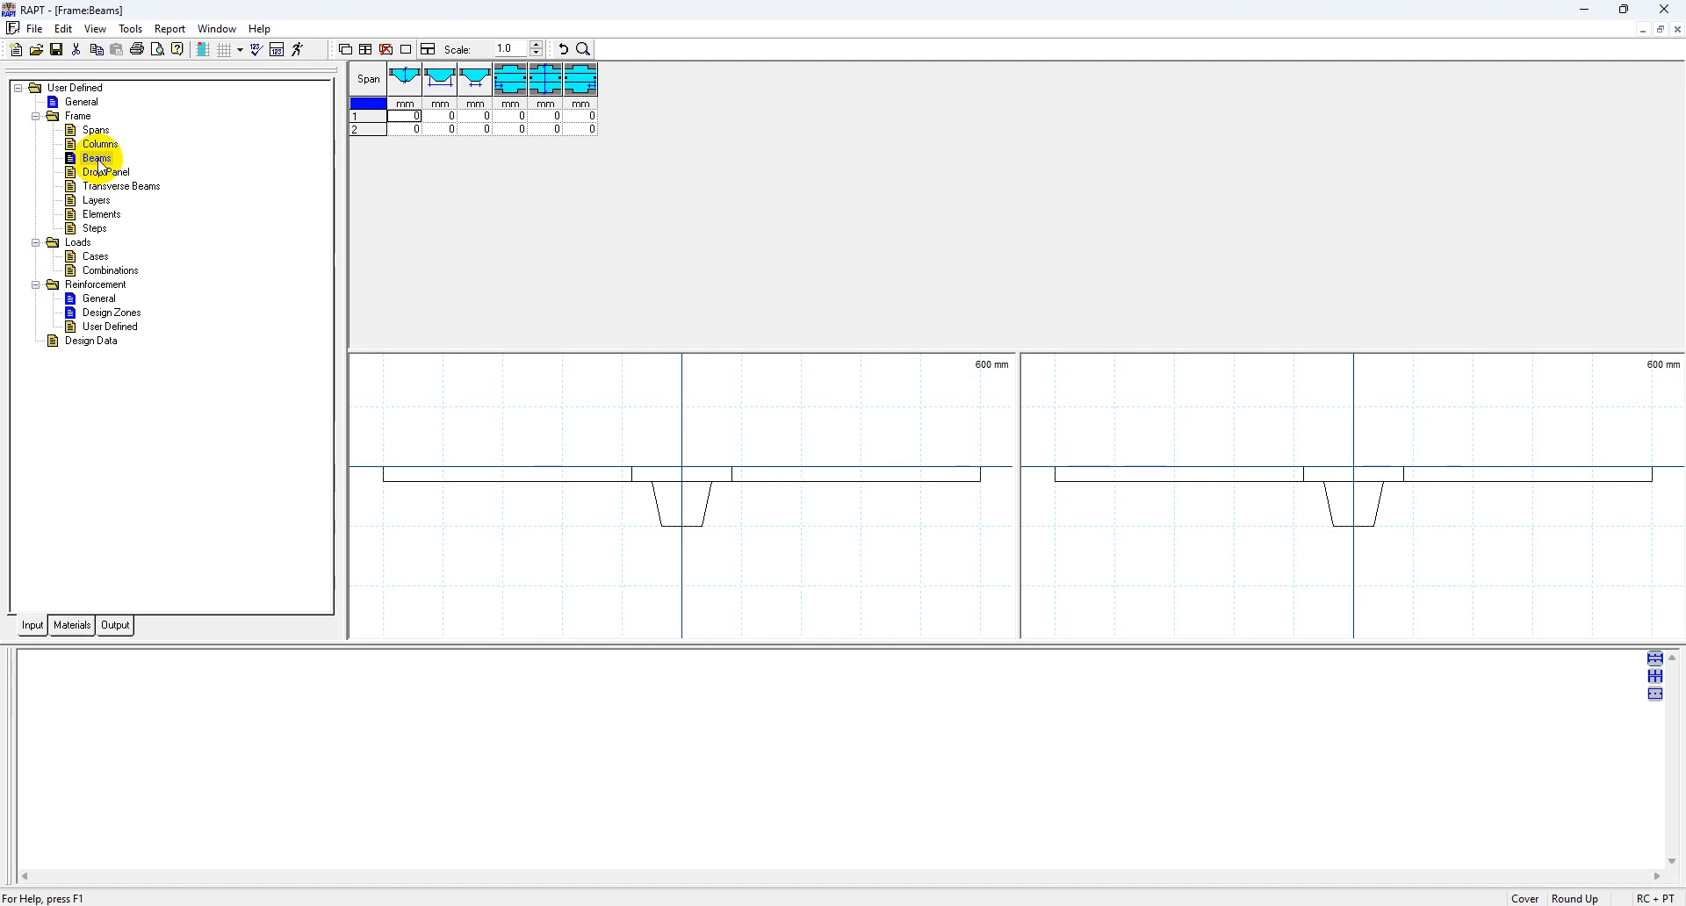
click(79, 104)
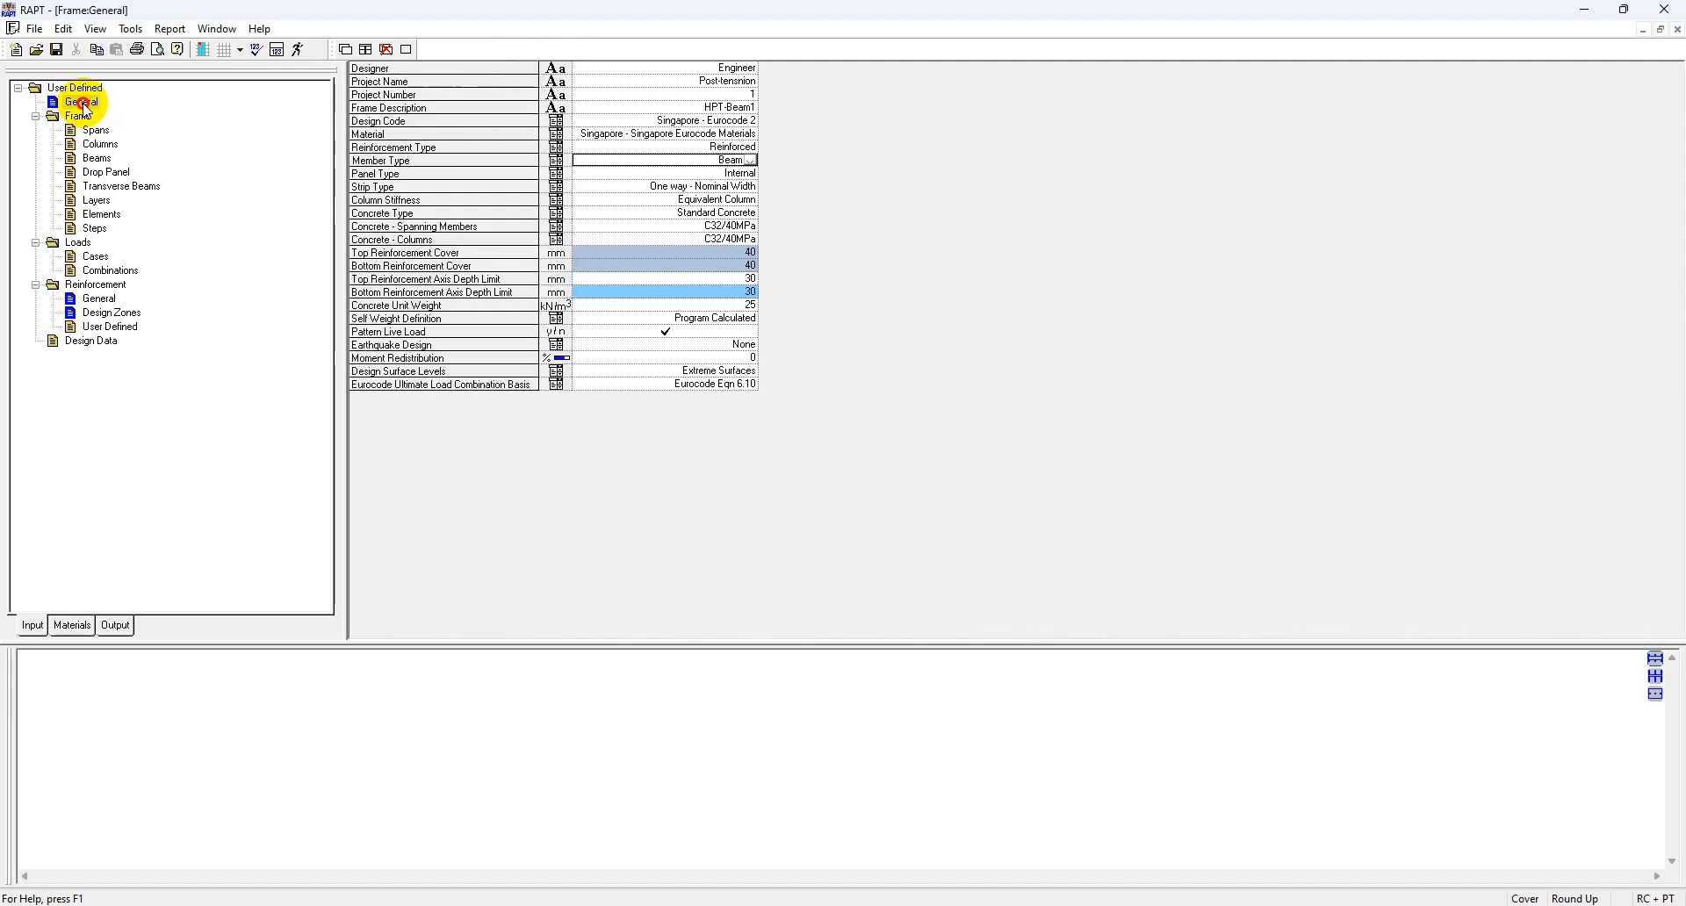
- Set the frame's panel type to Internal in the general data
click(454, 173)
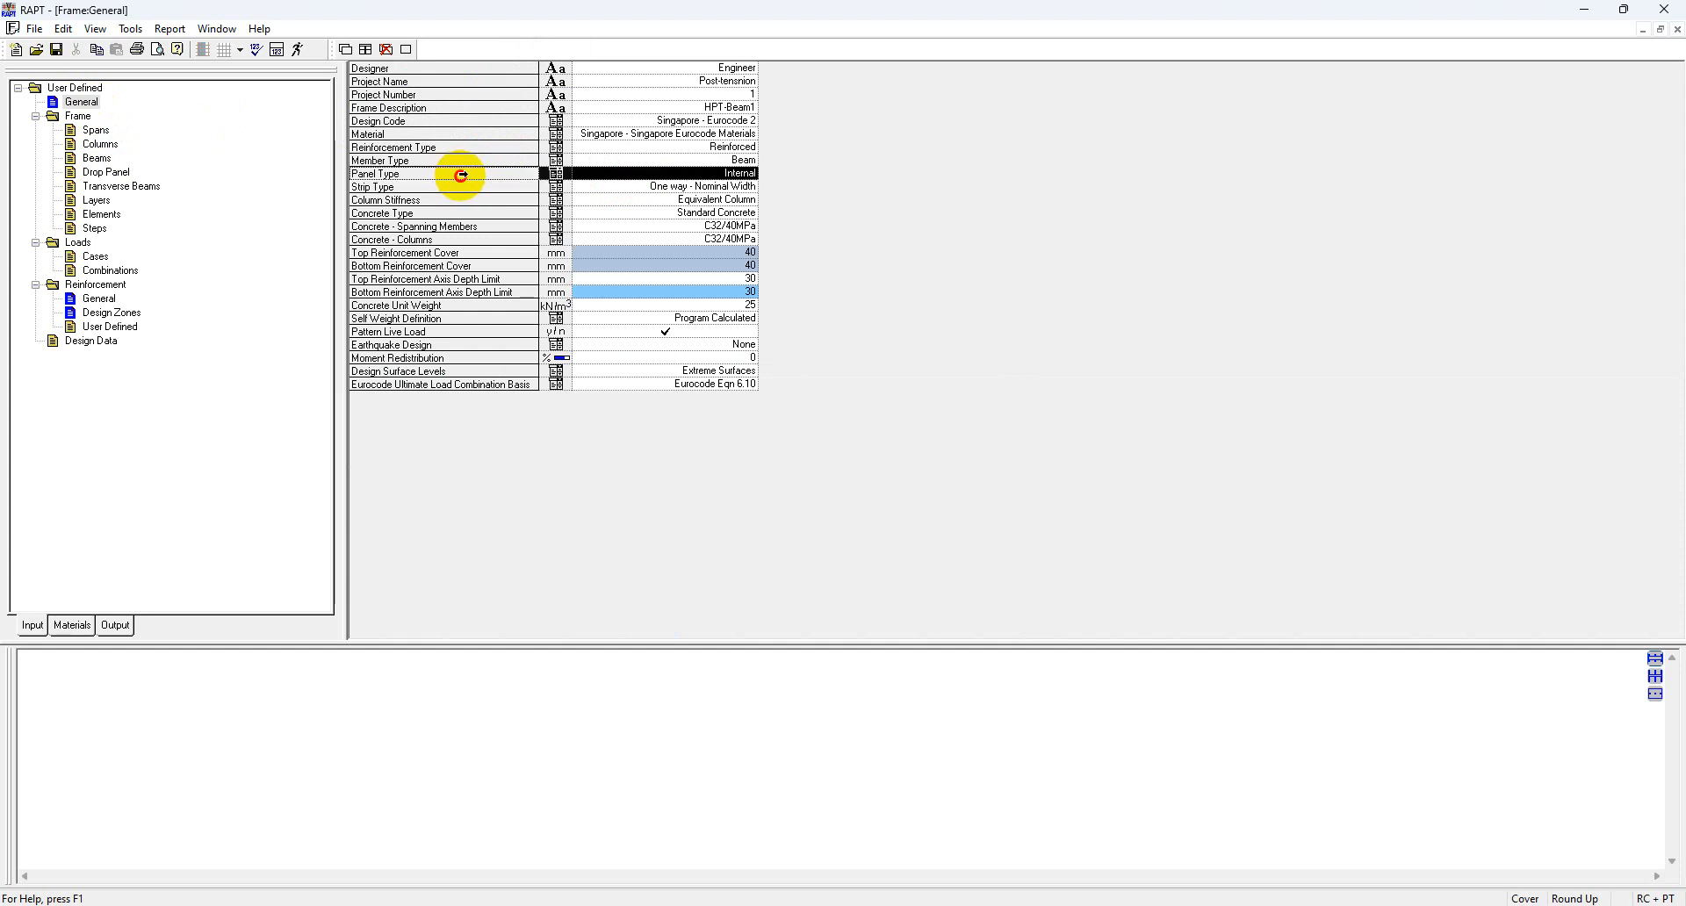
click(752, 179)
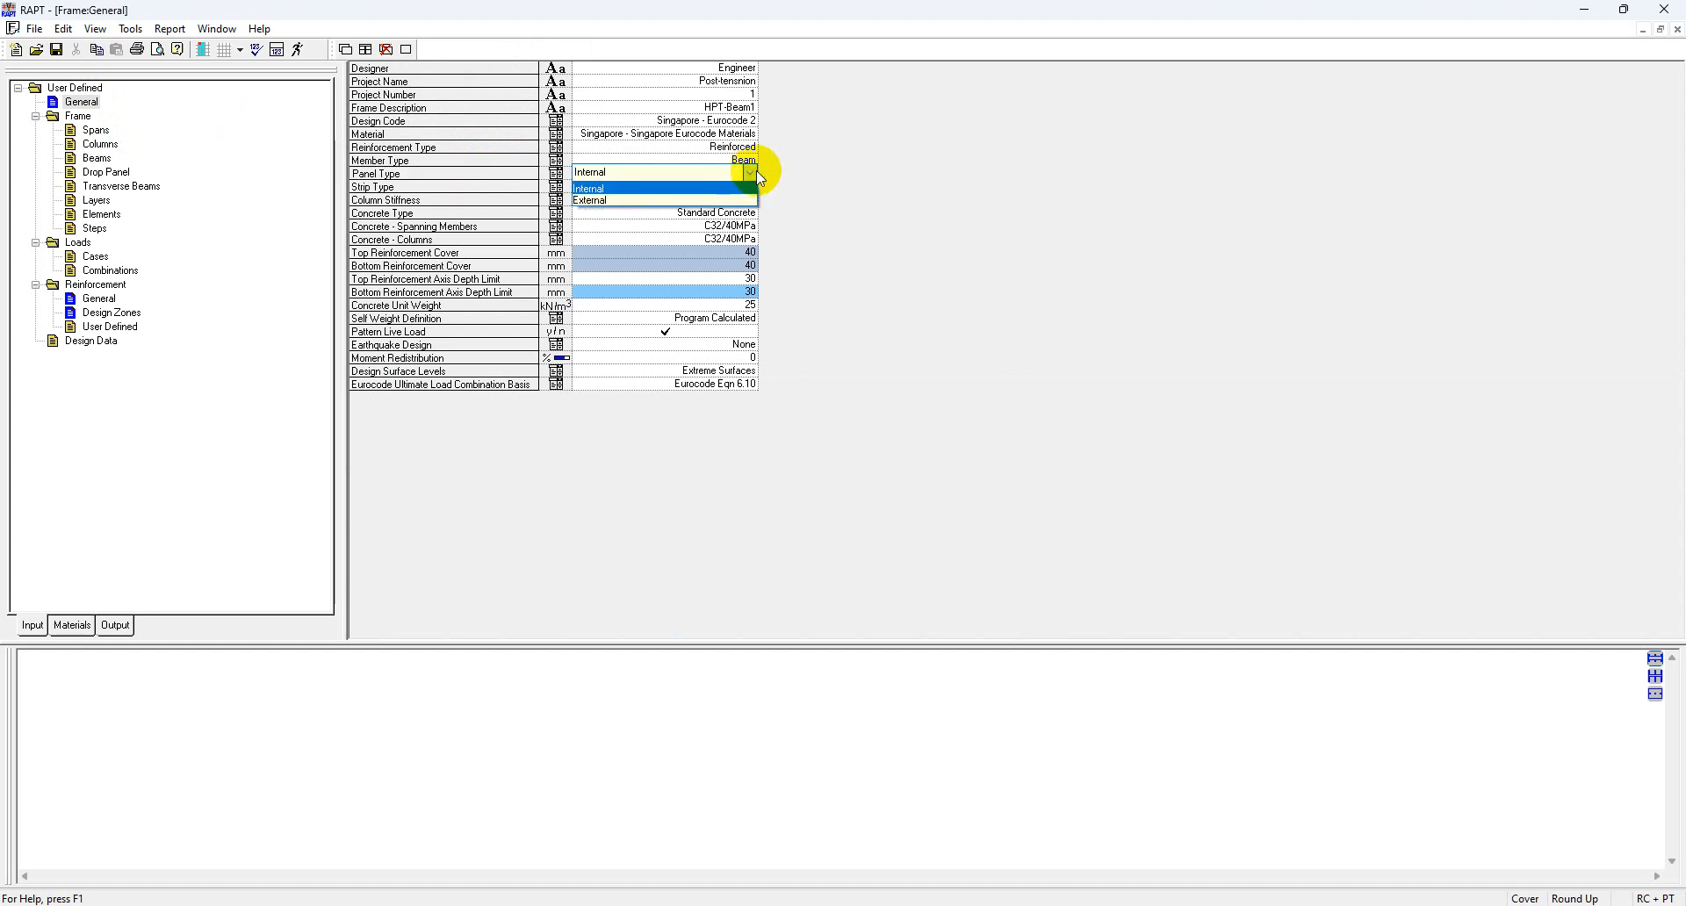
click(603, 188)
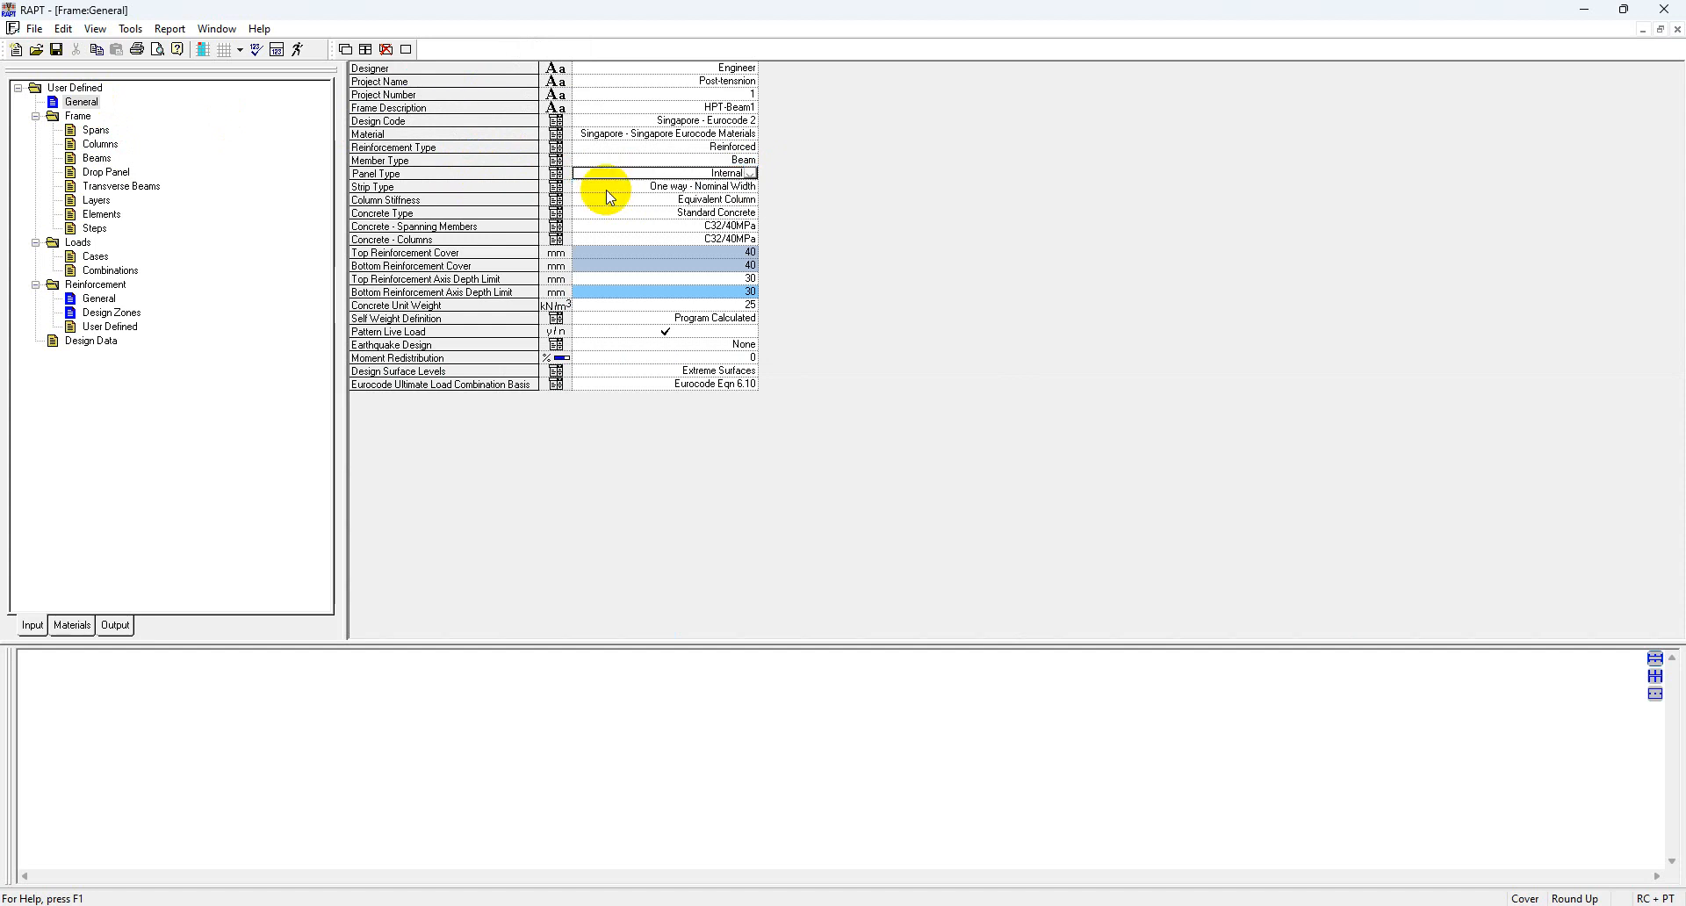
click(419, 174)
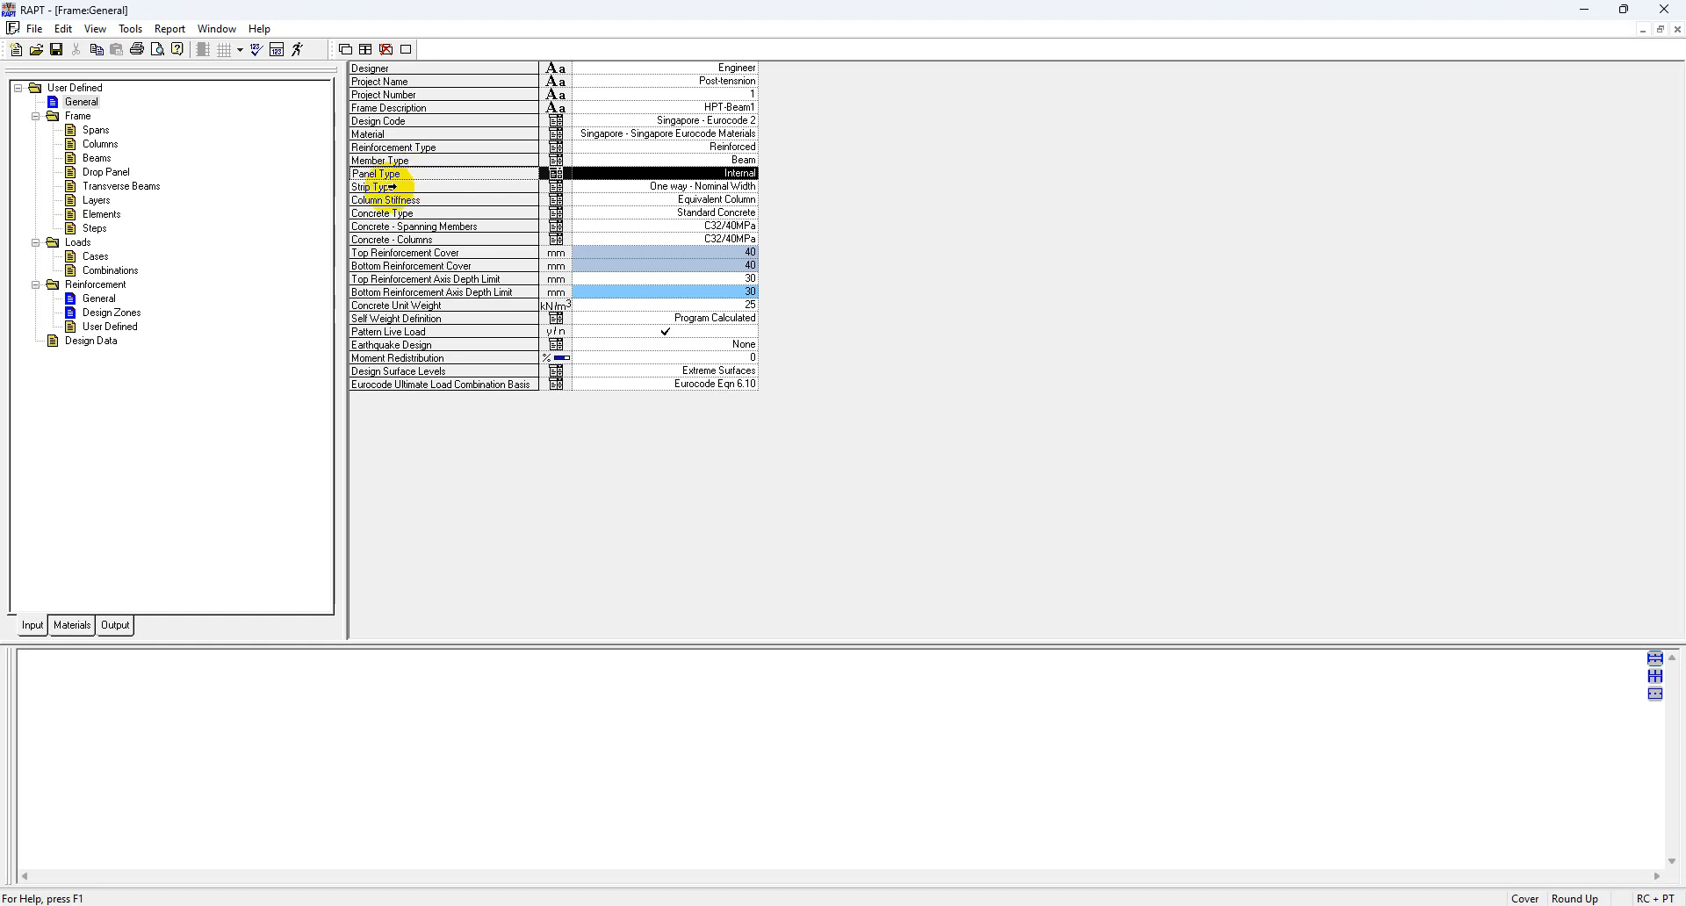
- Set the frame's strip type to One way - Nominal Width
click(389, 187)
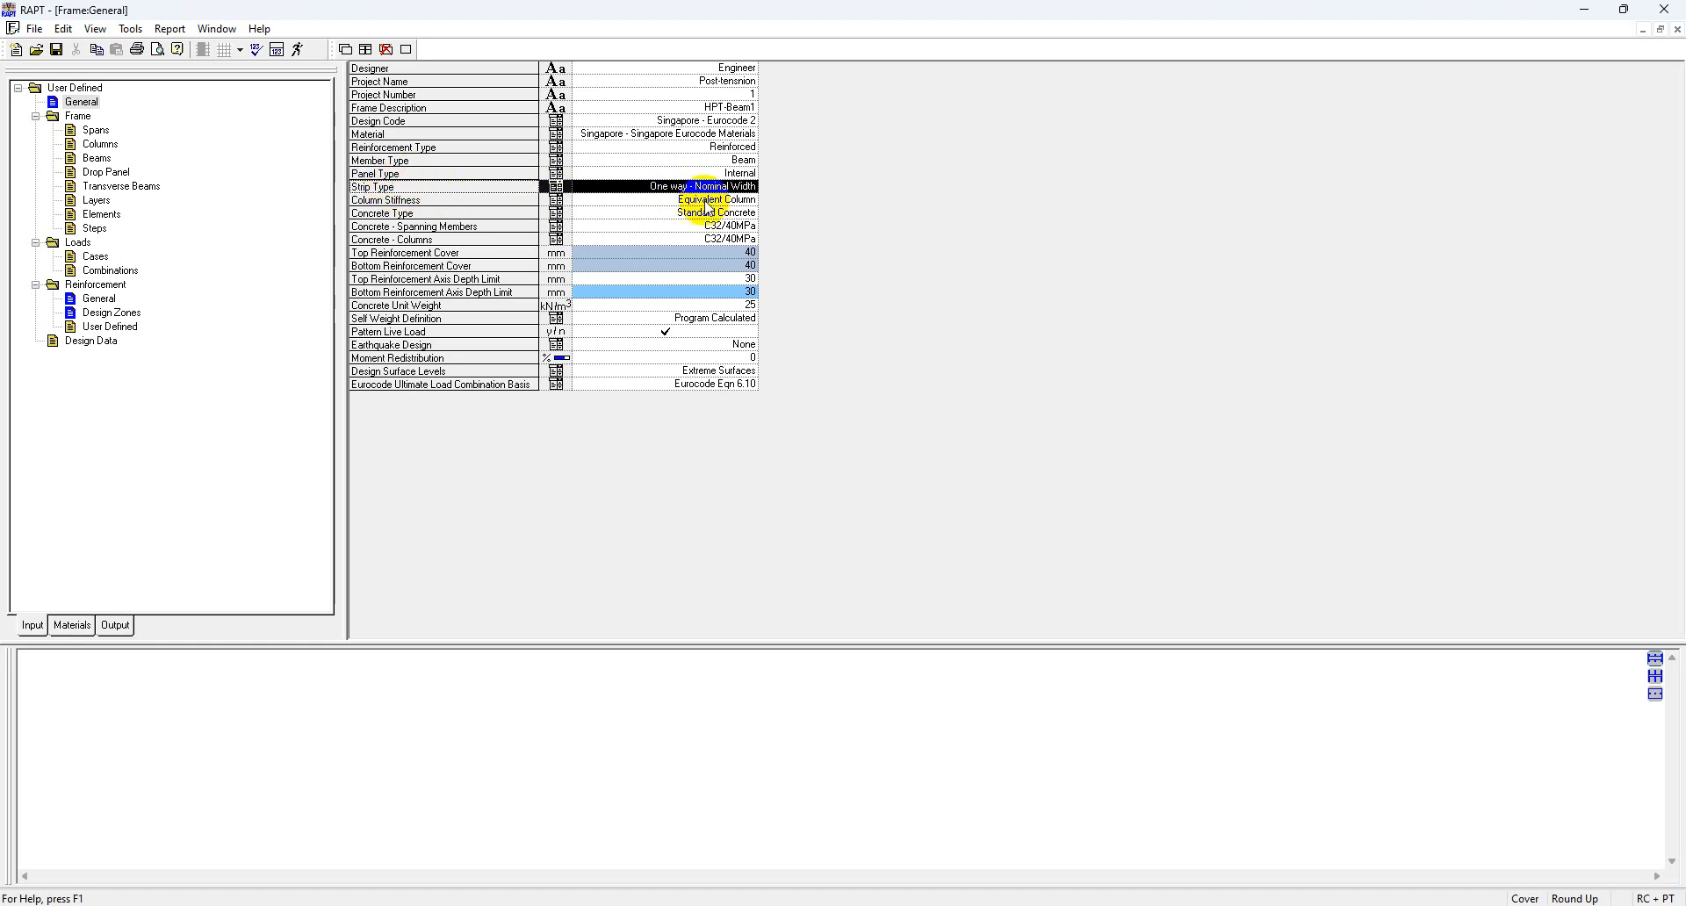
click(751, 187)
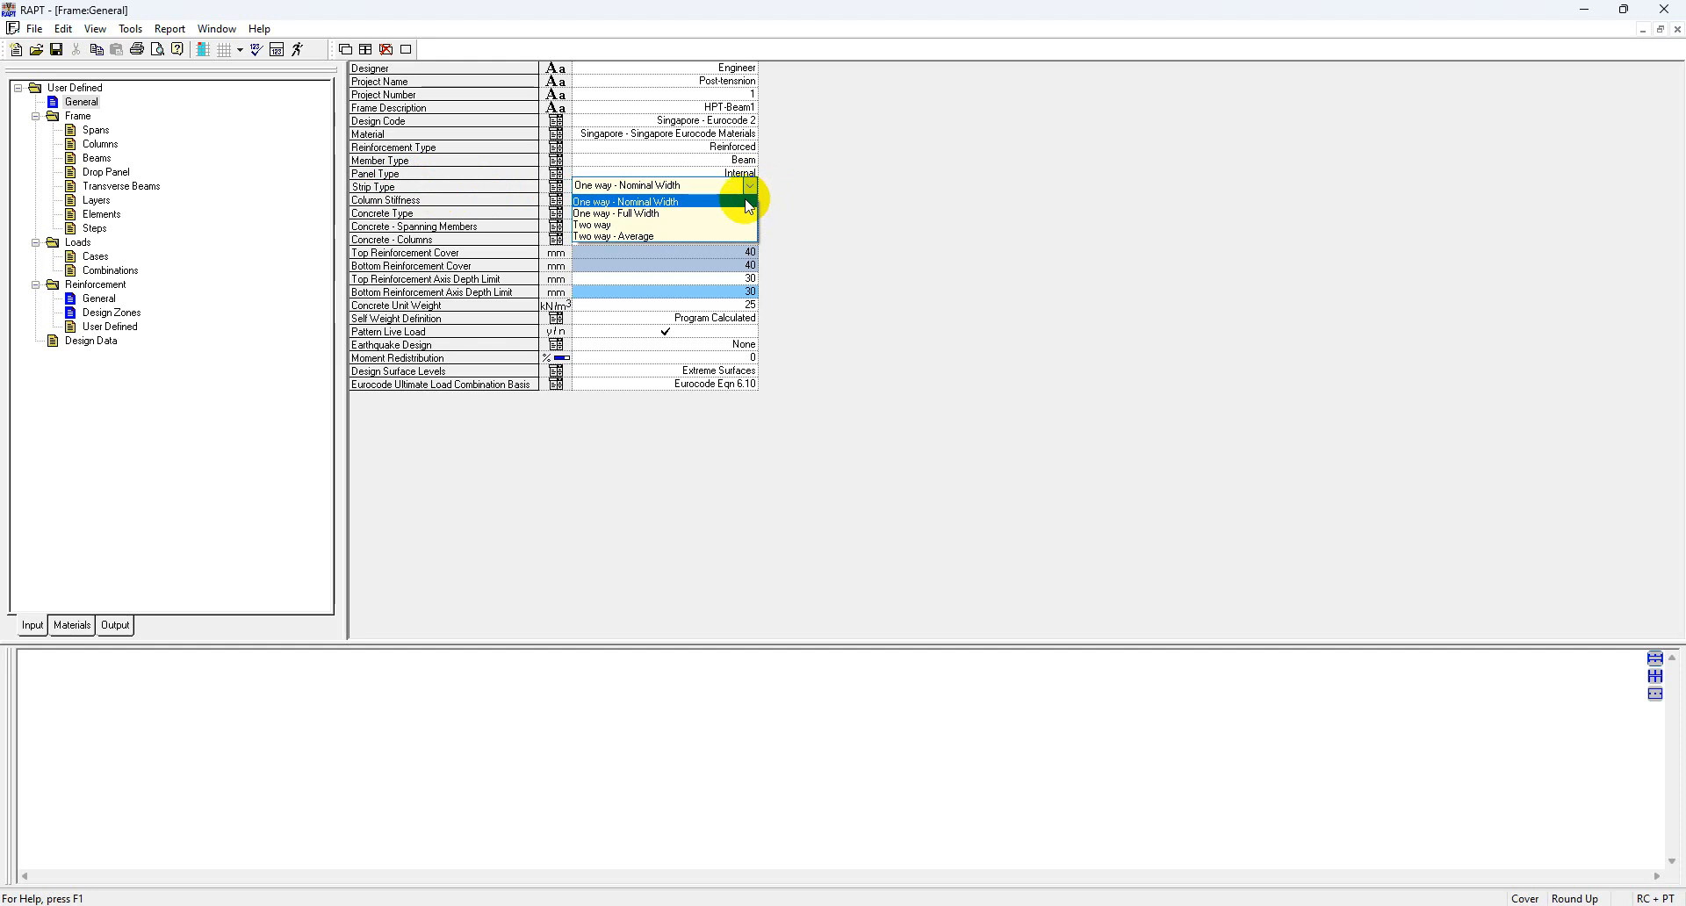
click(676, 203)
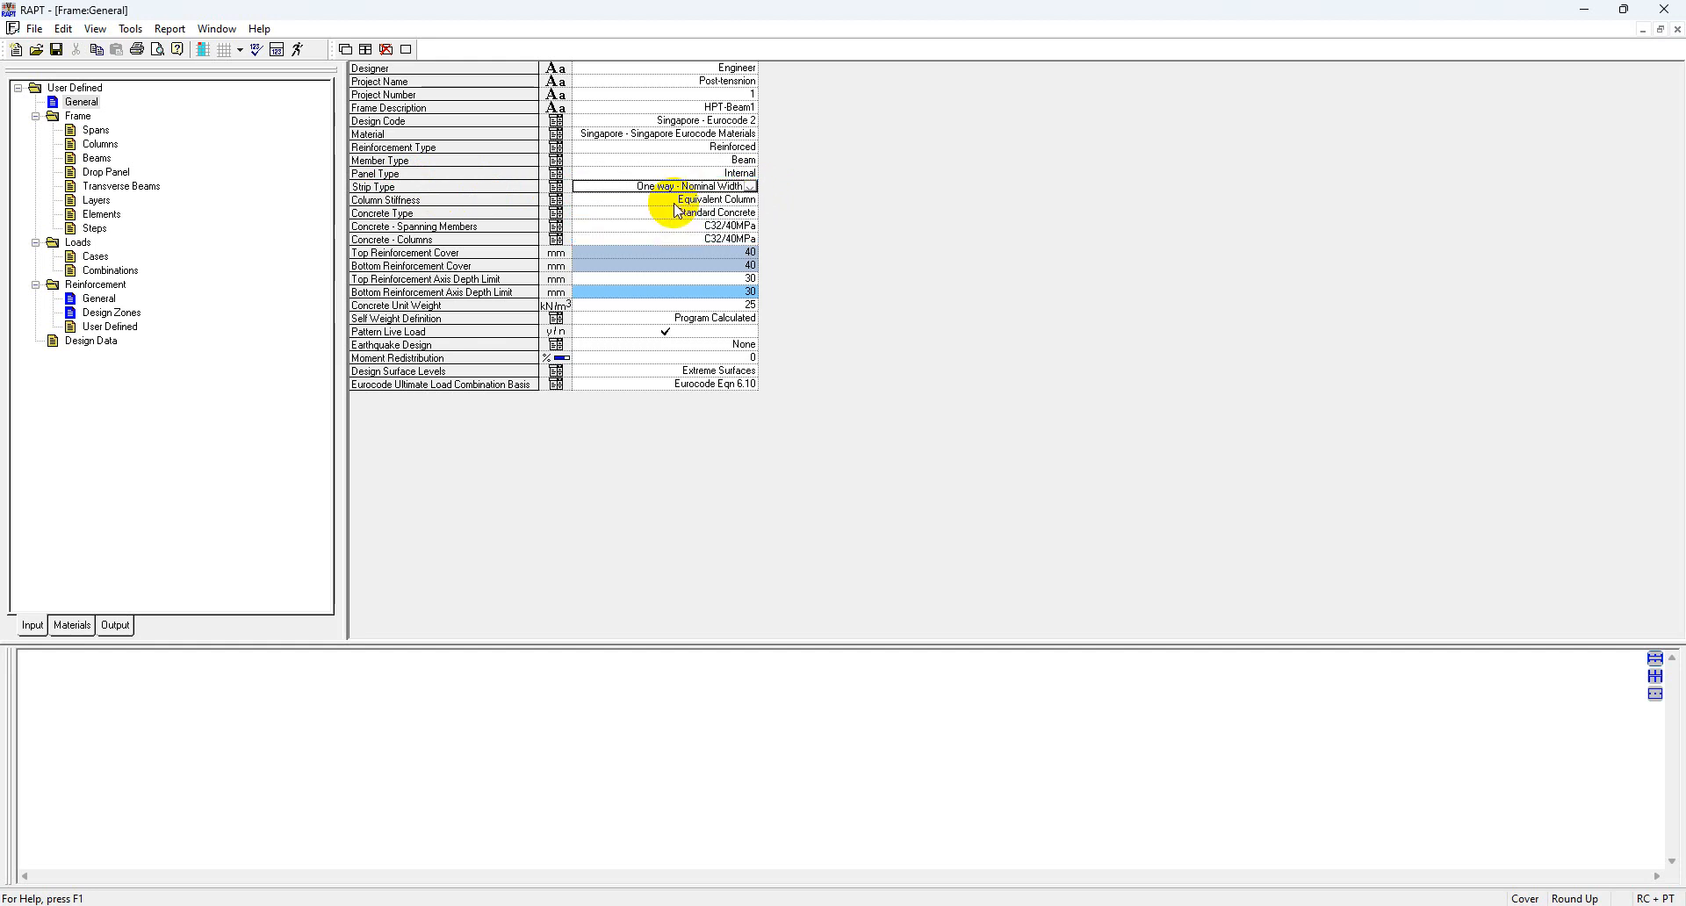
- Try the One way - Full Width strip type for the beam and return it to One way - Nominal Width
click(750, 186)
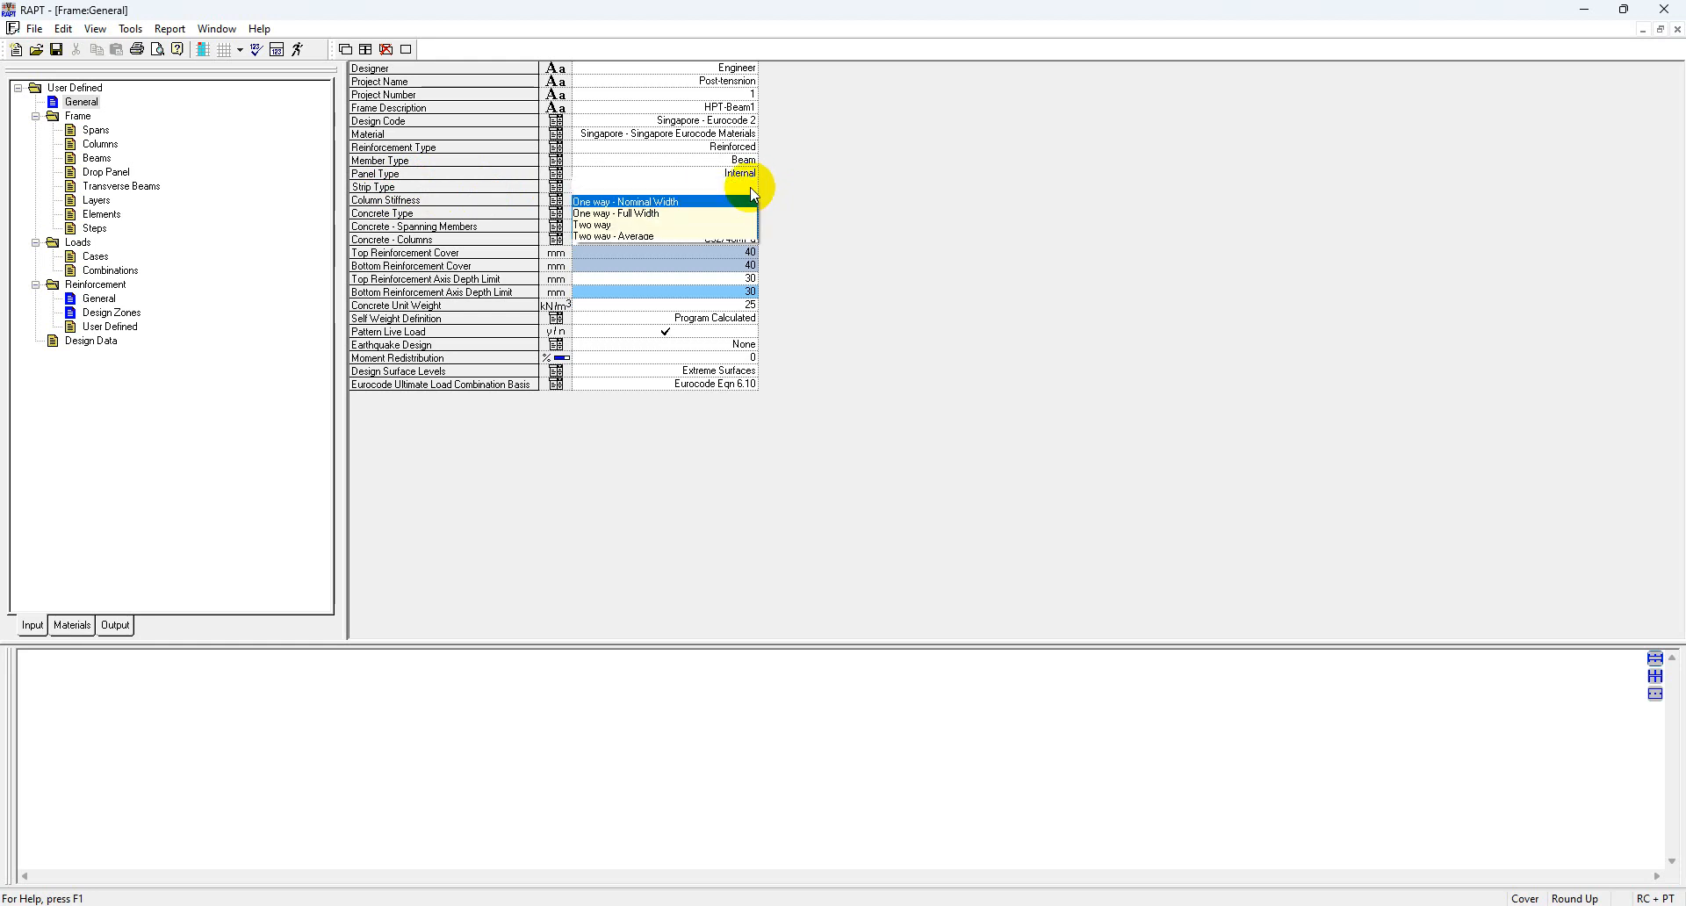
click(697, 208)
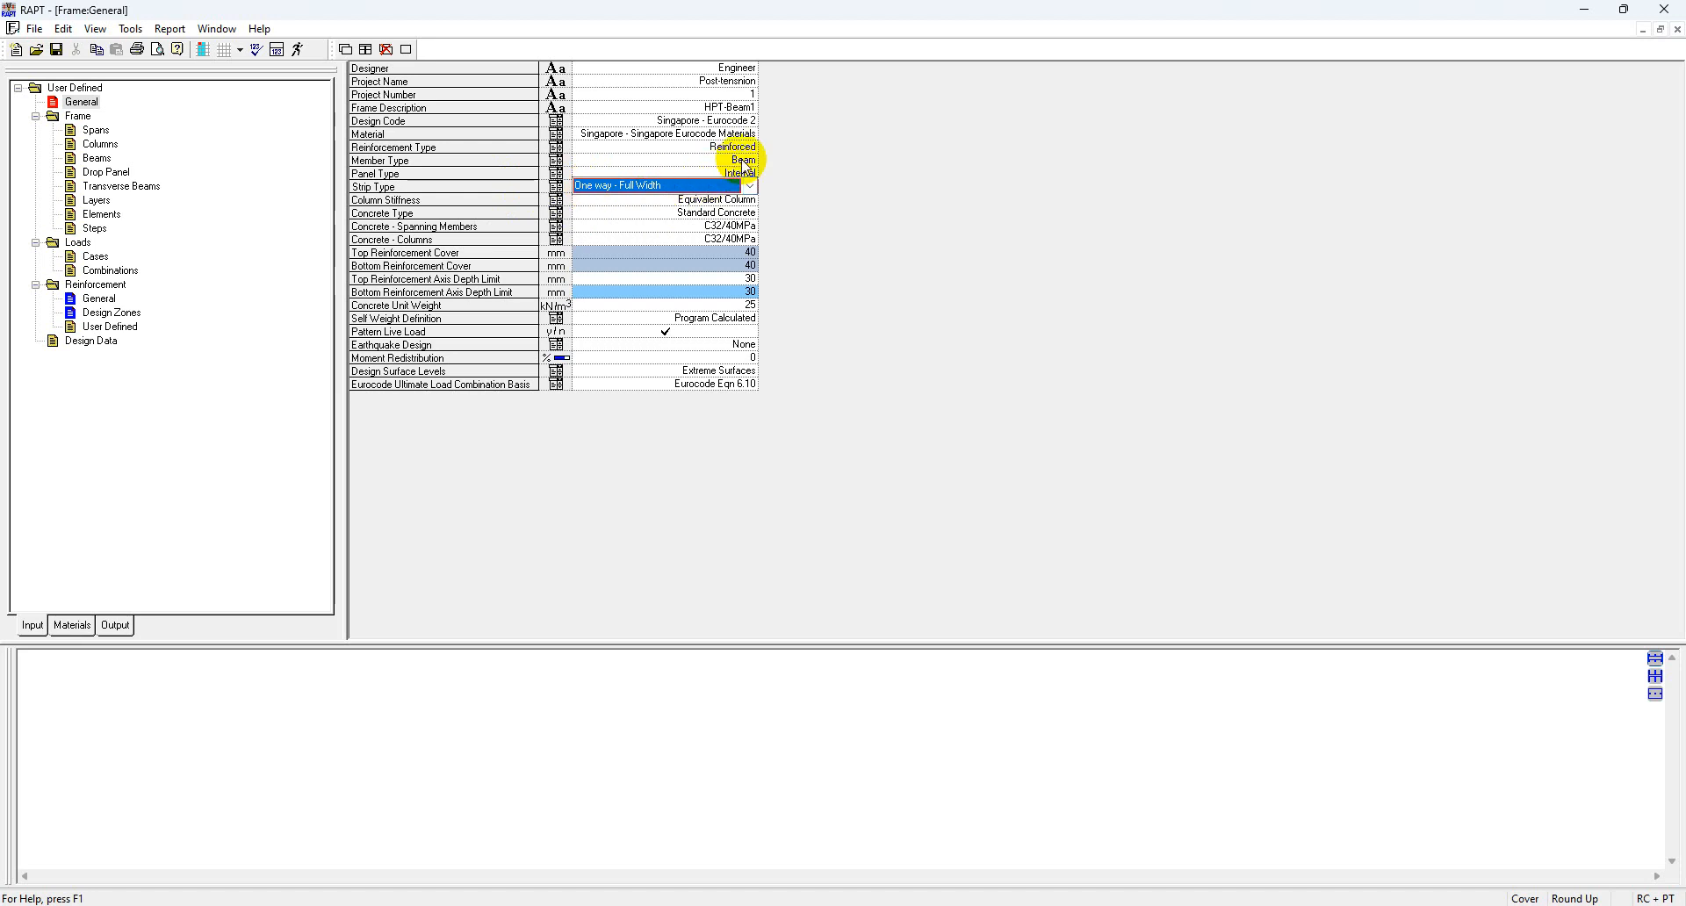
click(661, 190)
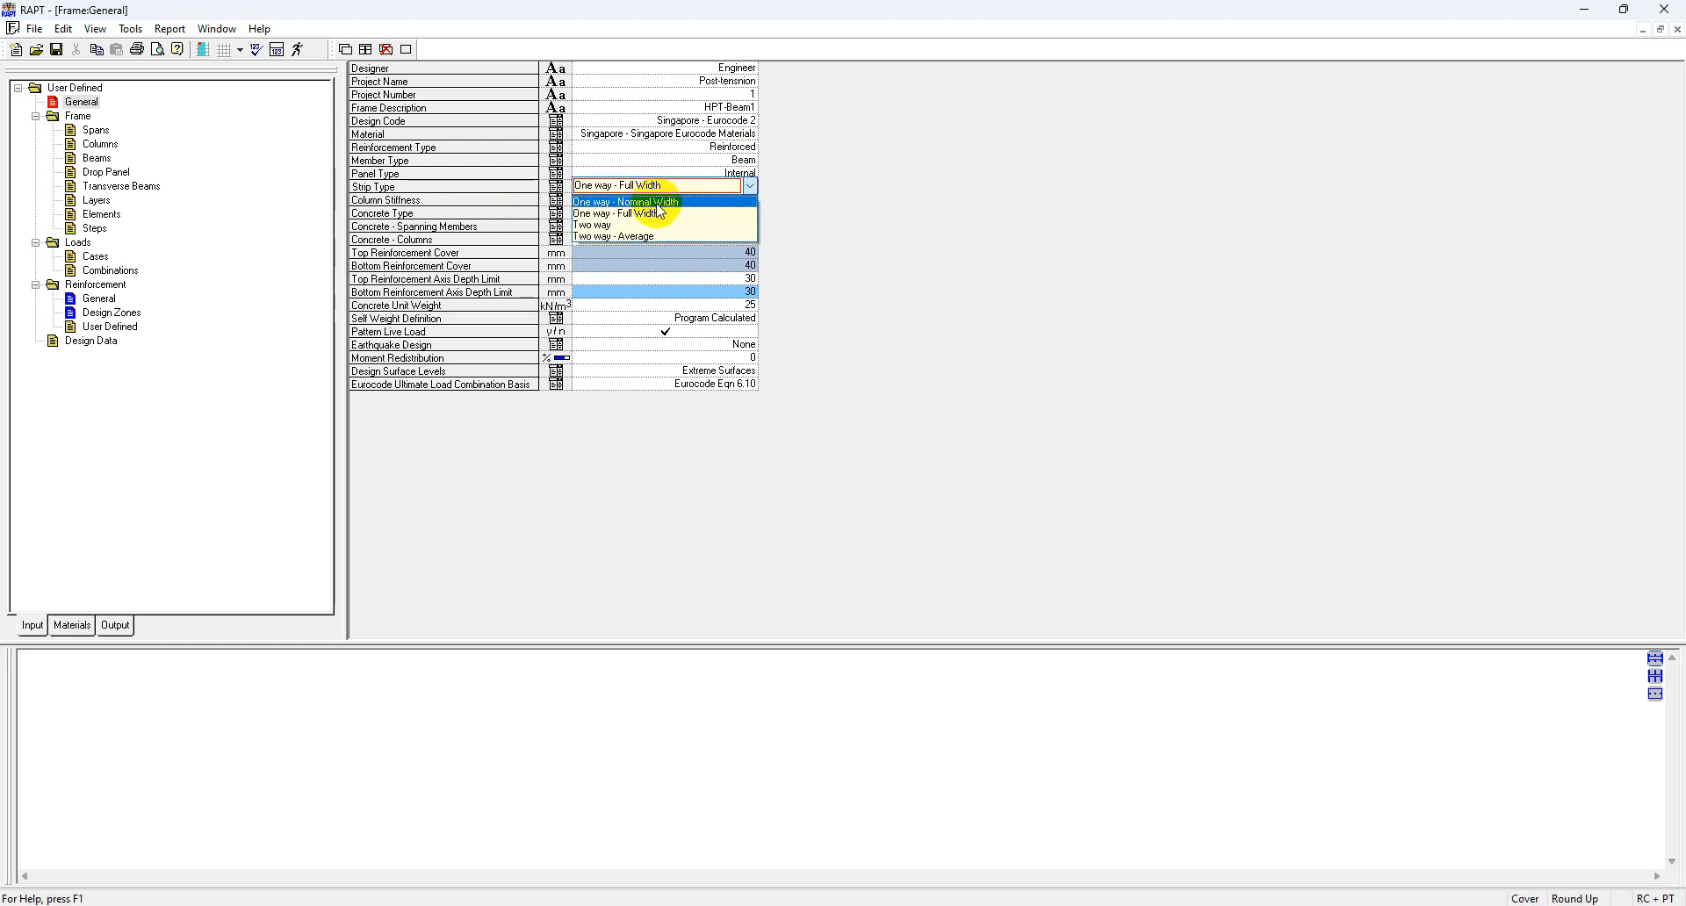
click(657, 203)
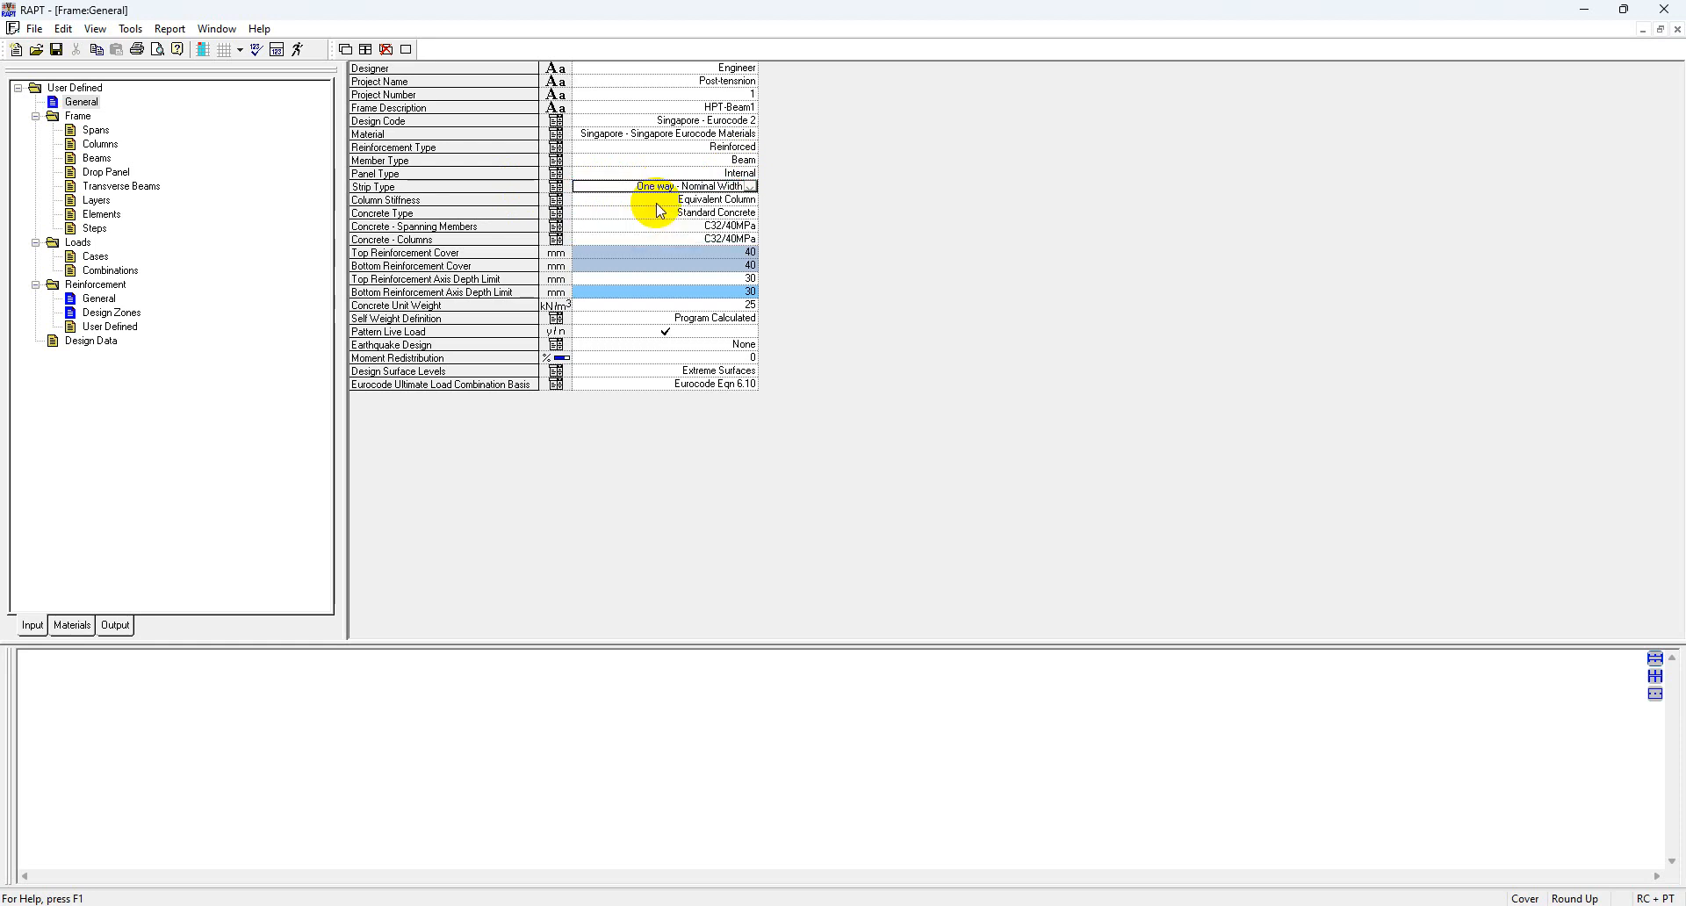
click(673, 183)
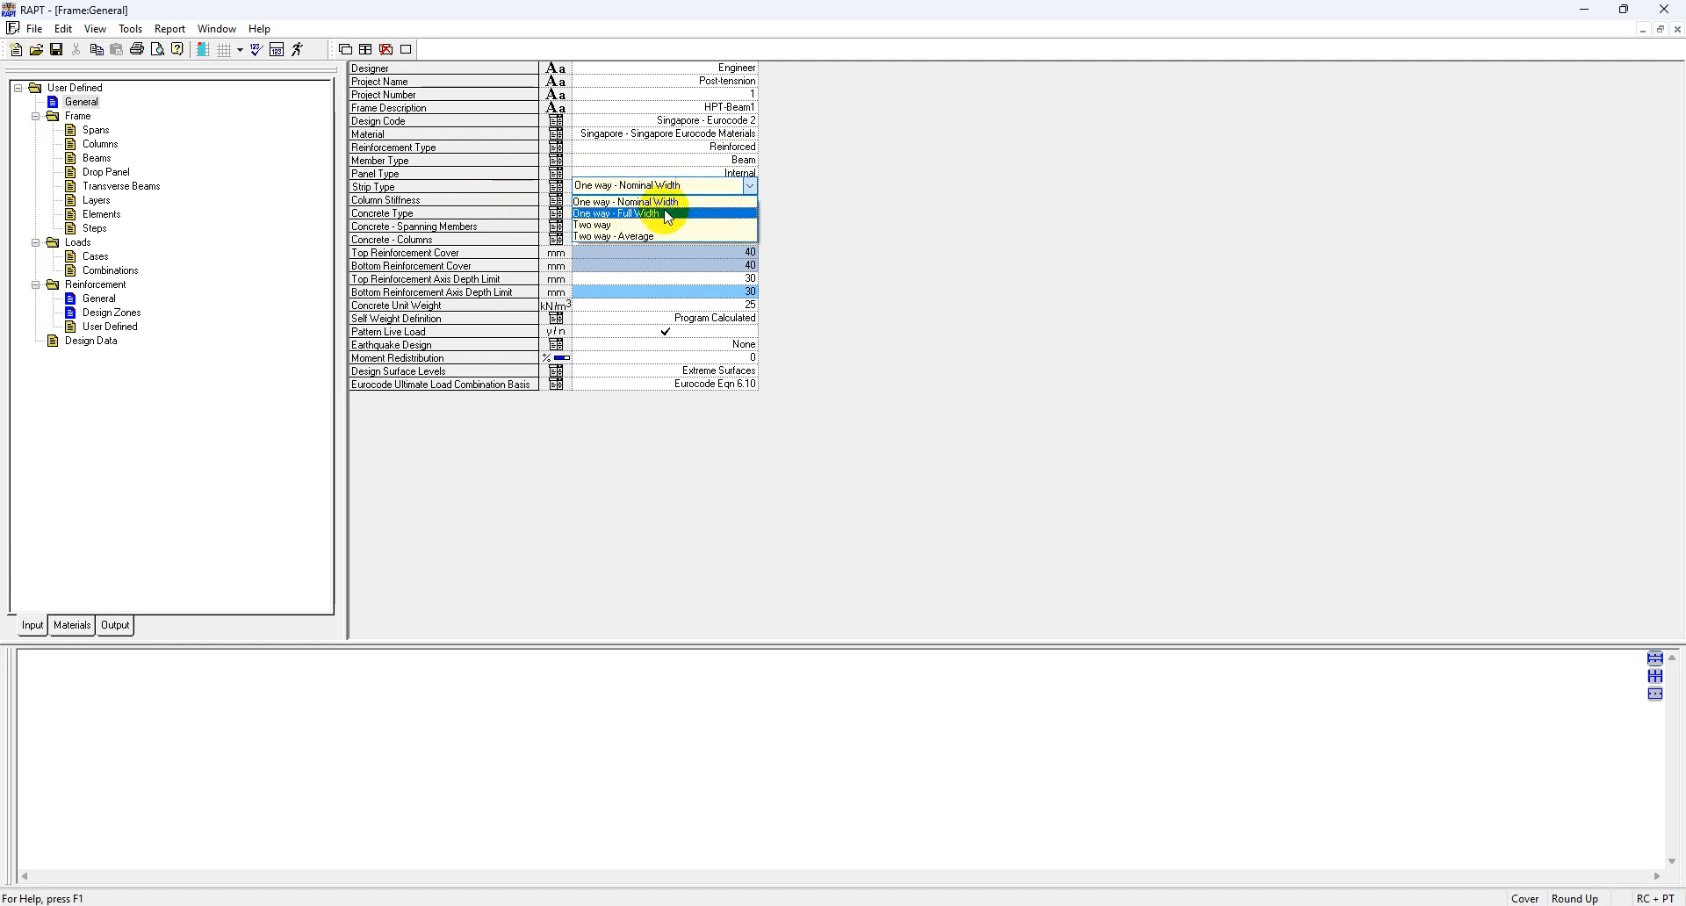
click(666, 212)
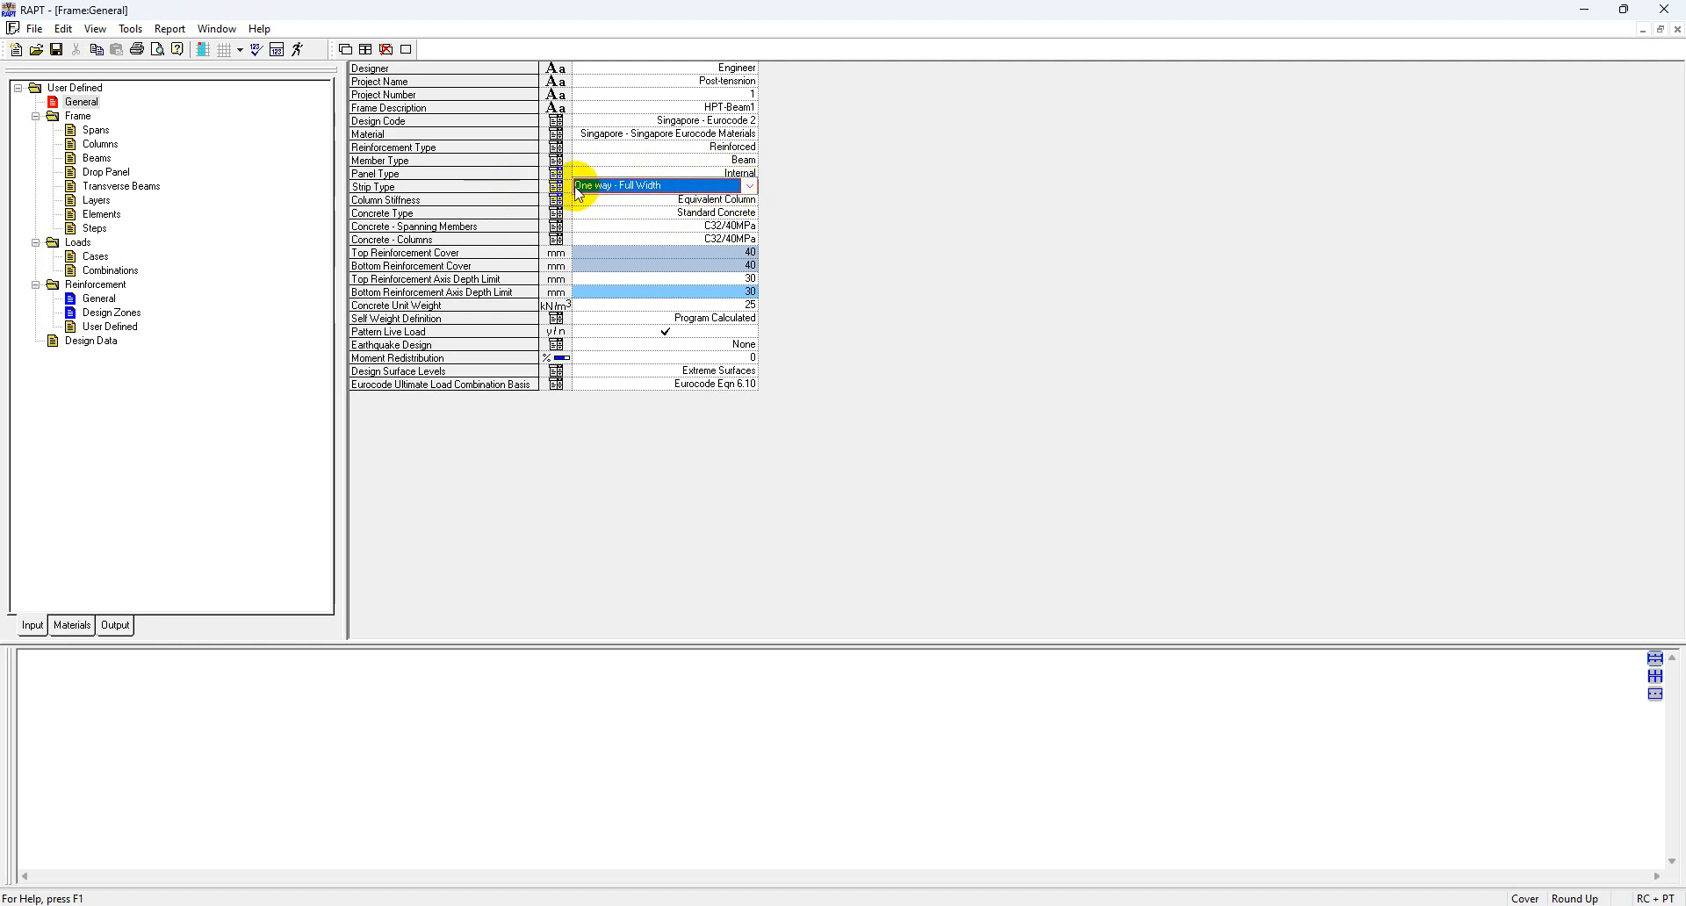
click(644, 188)
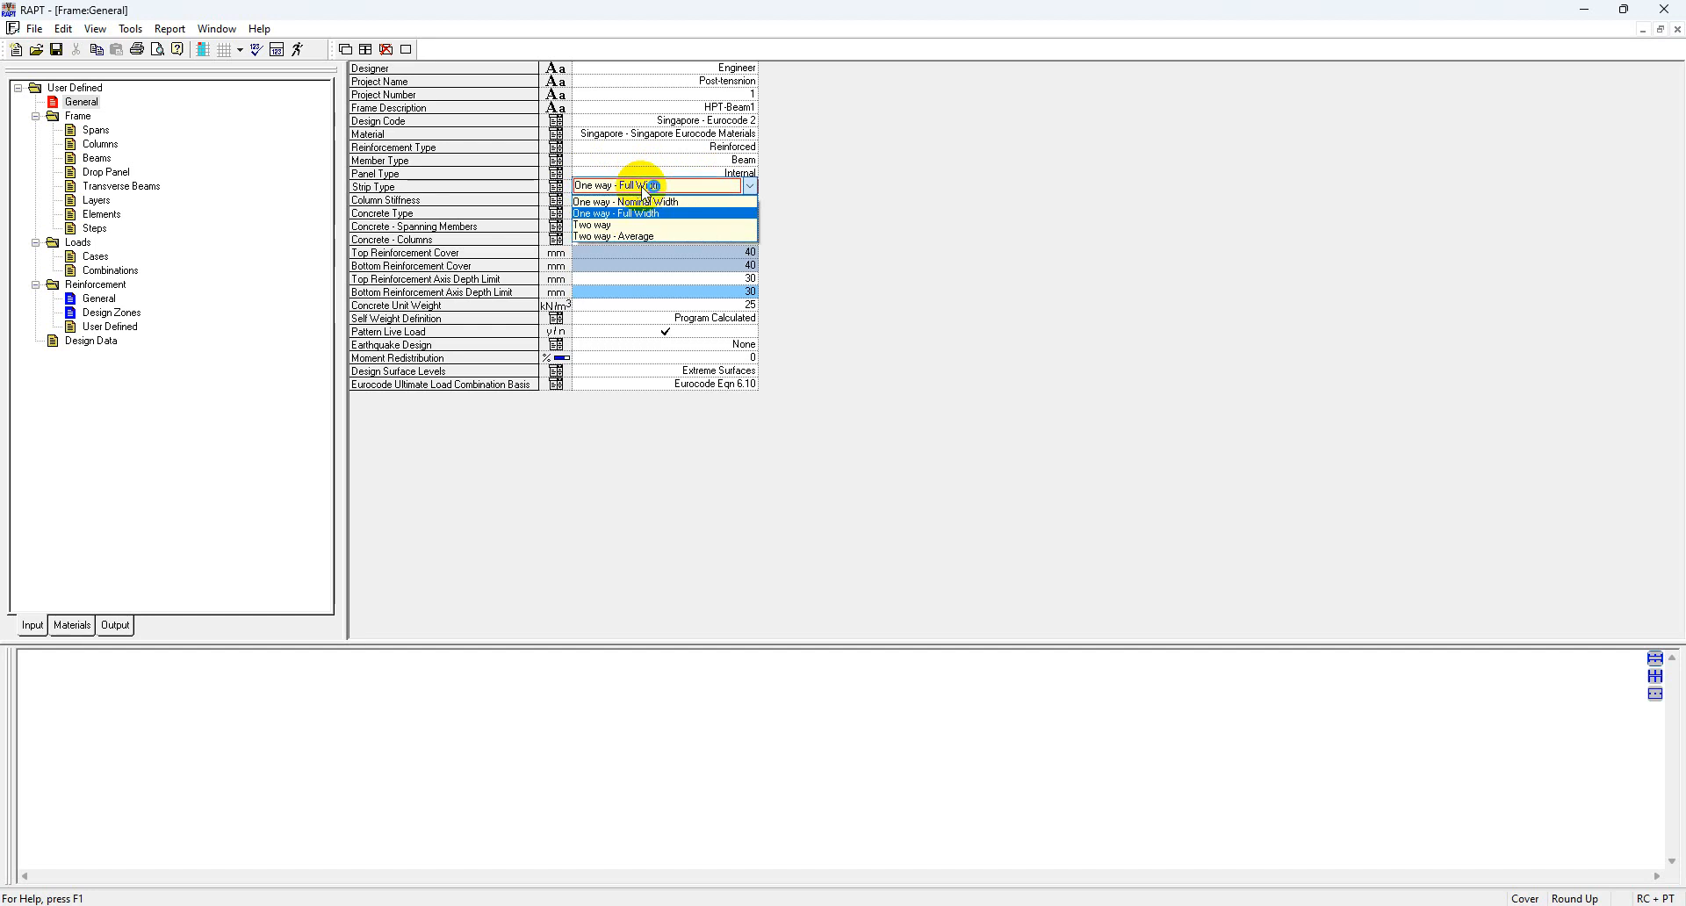
click(648, 202)
- Try the Slab member type with the One way - Full Width and Two way strip types
click(744, 162)
click(702, 175)
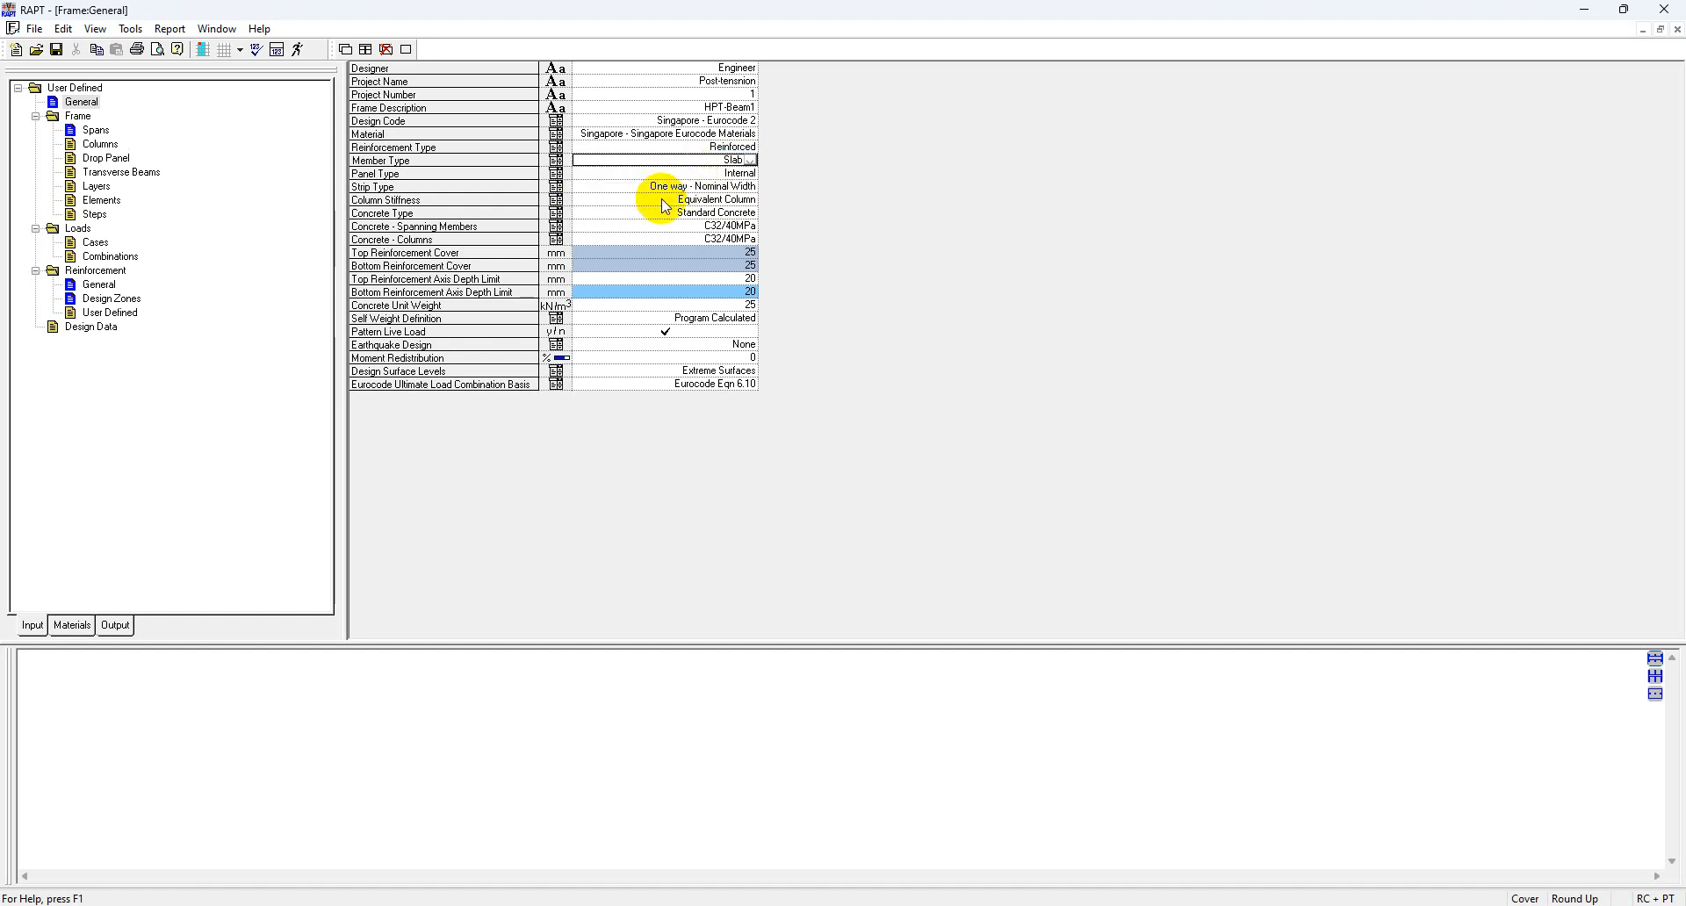
click(730, 190)
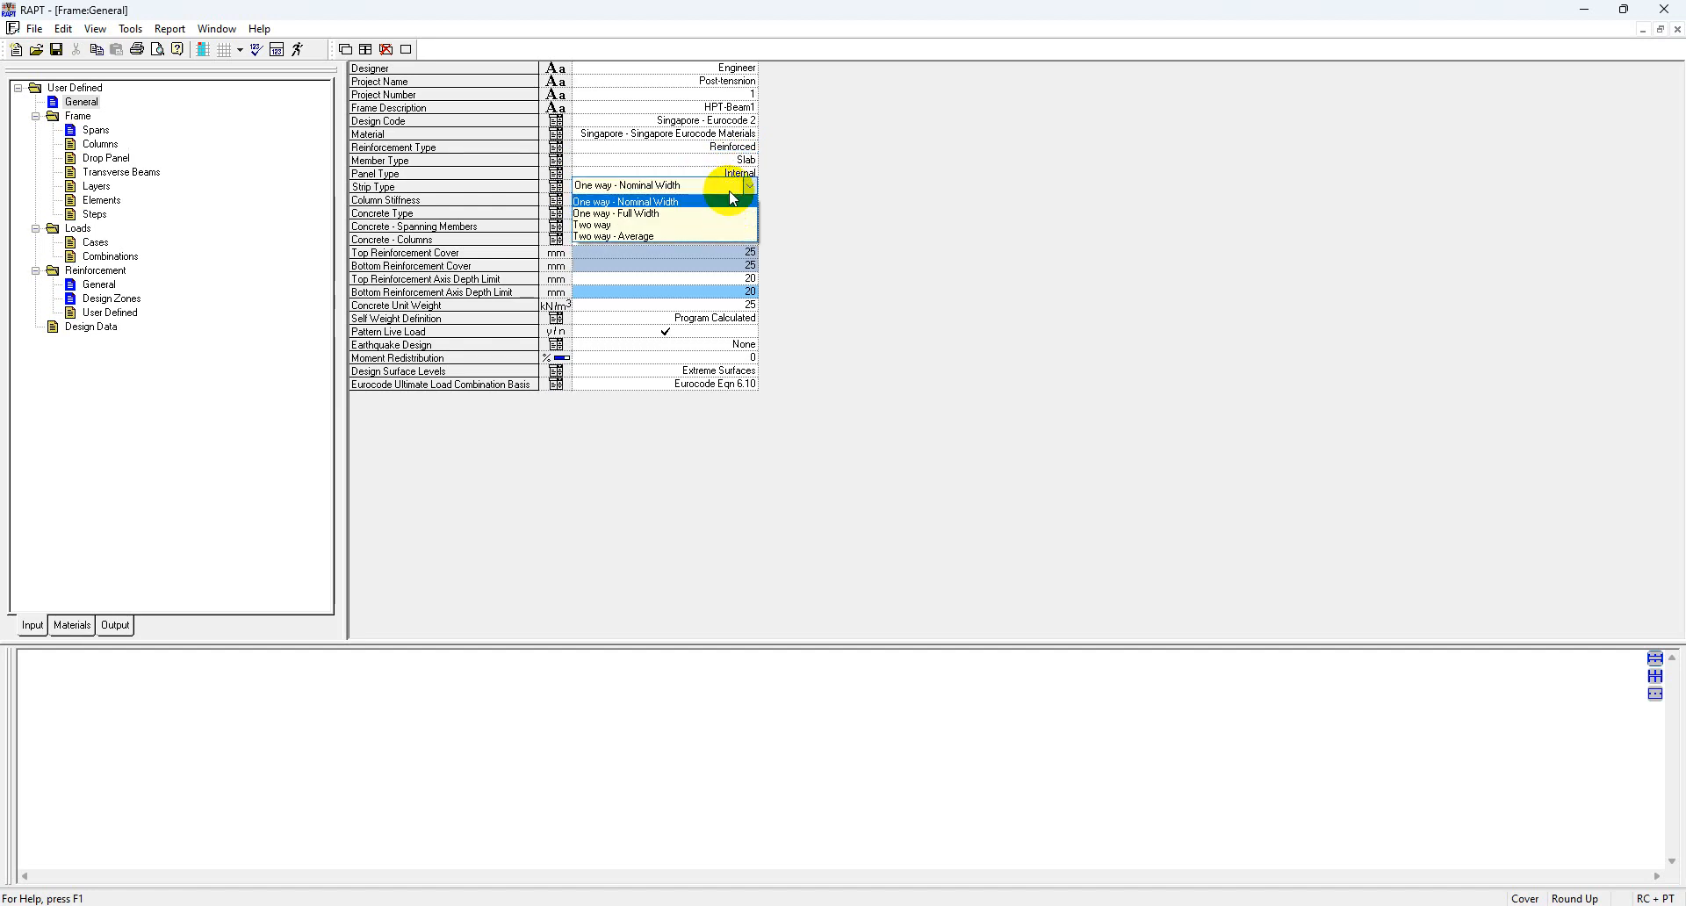
click(659, 213)
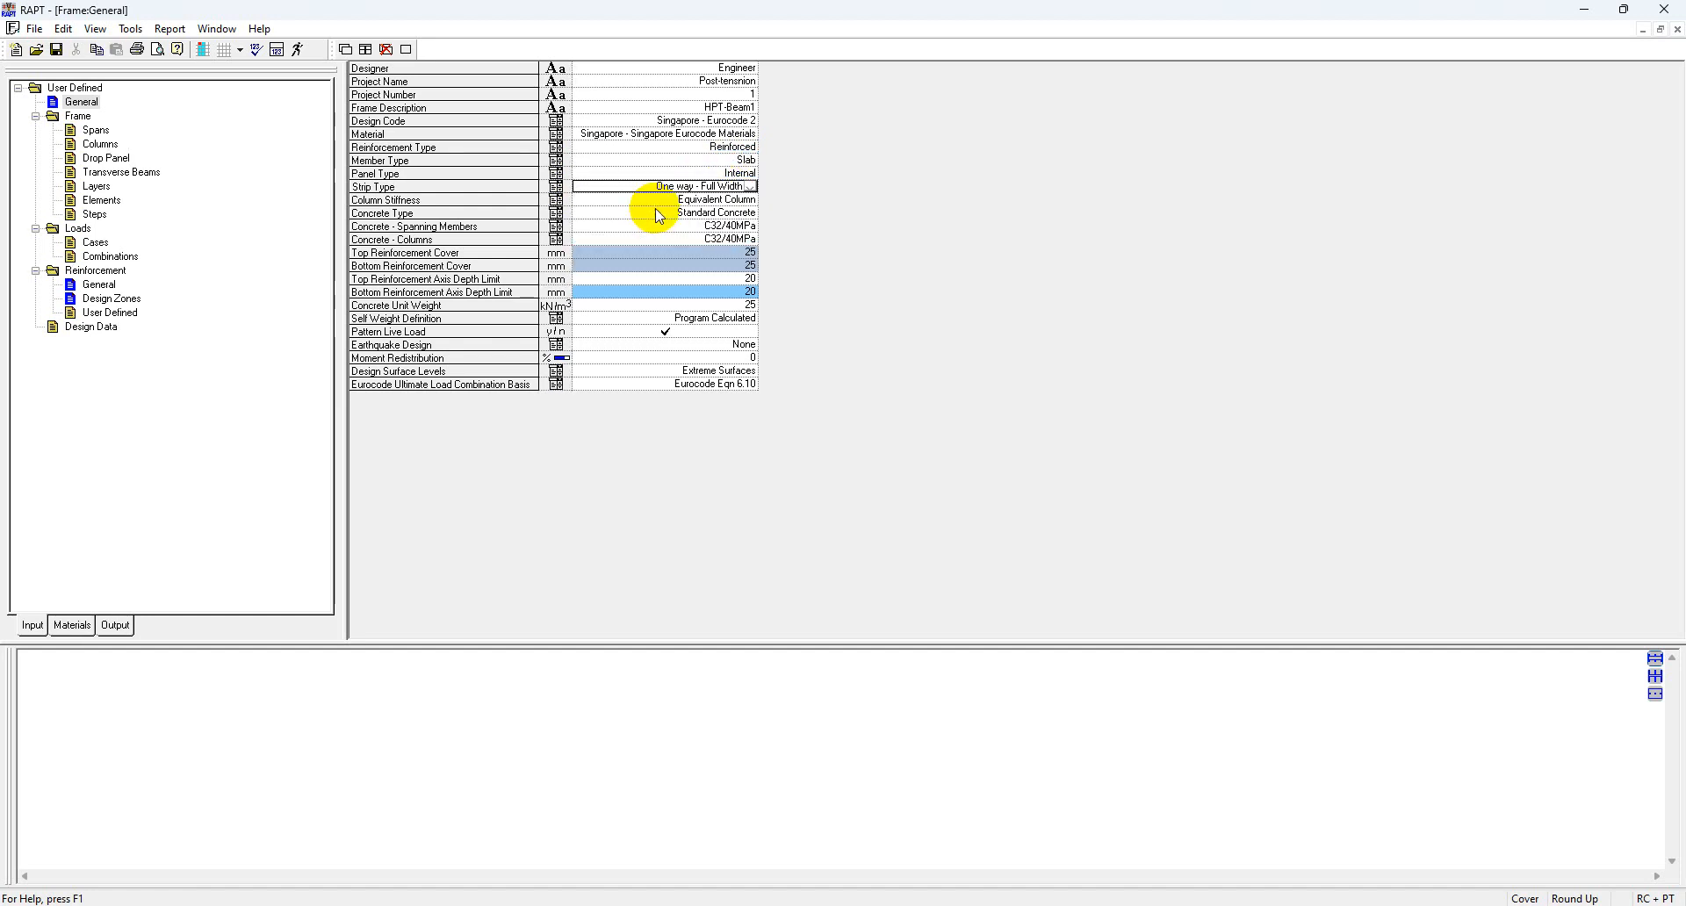
click(753, 188)
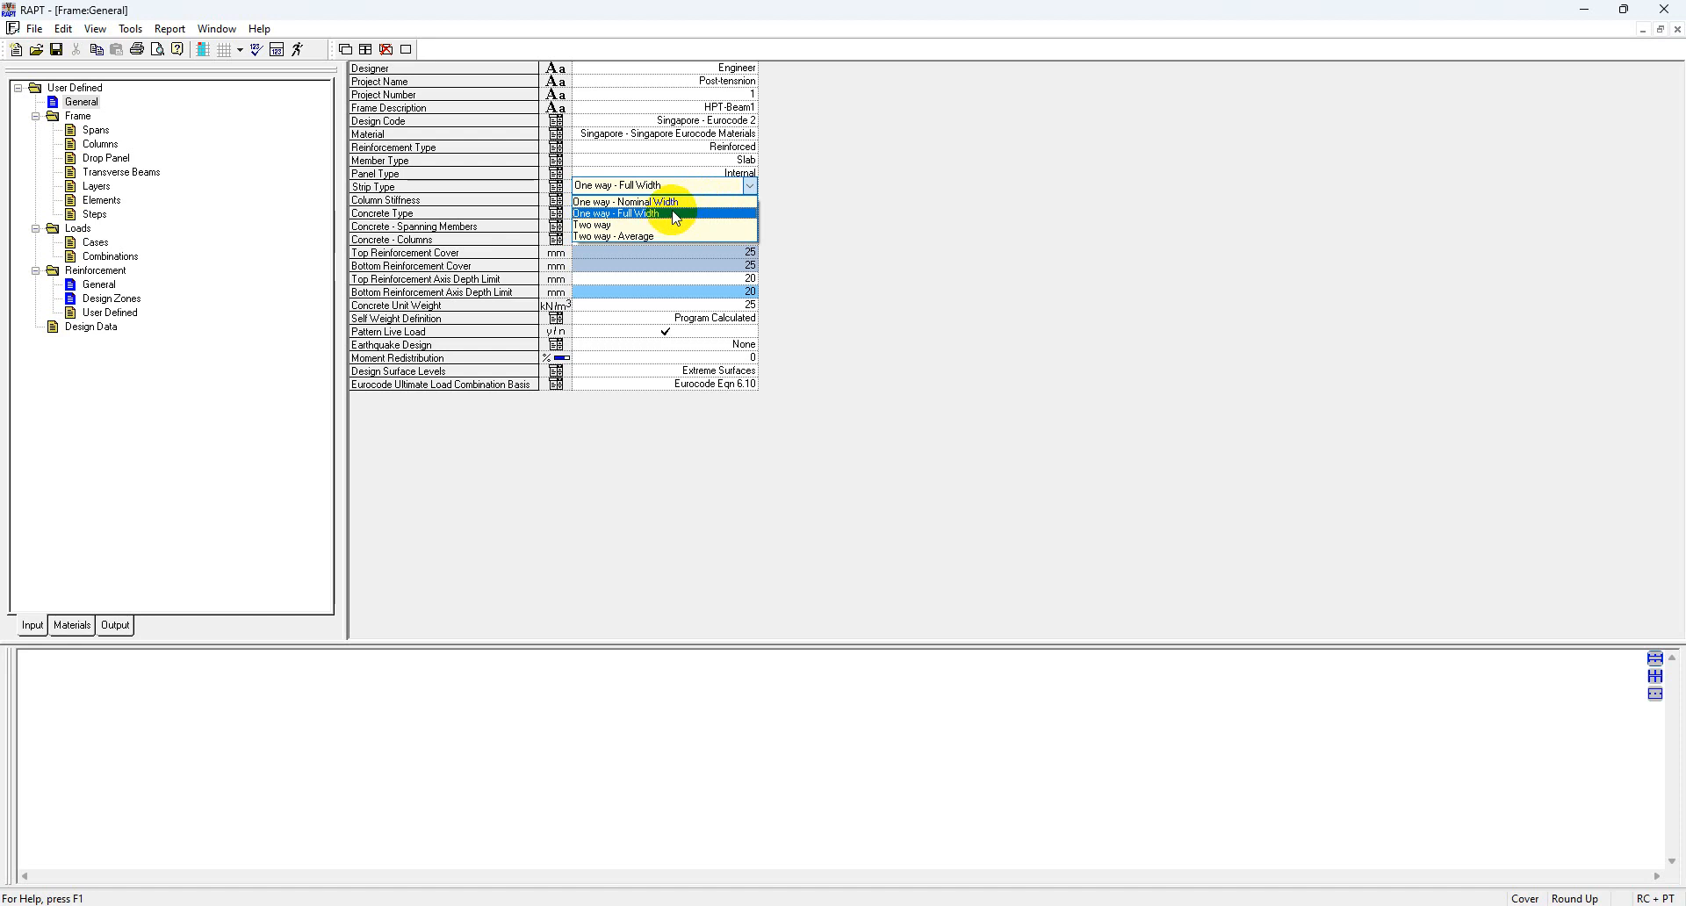
click(783, 197)
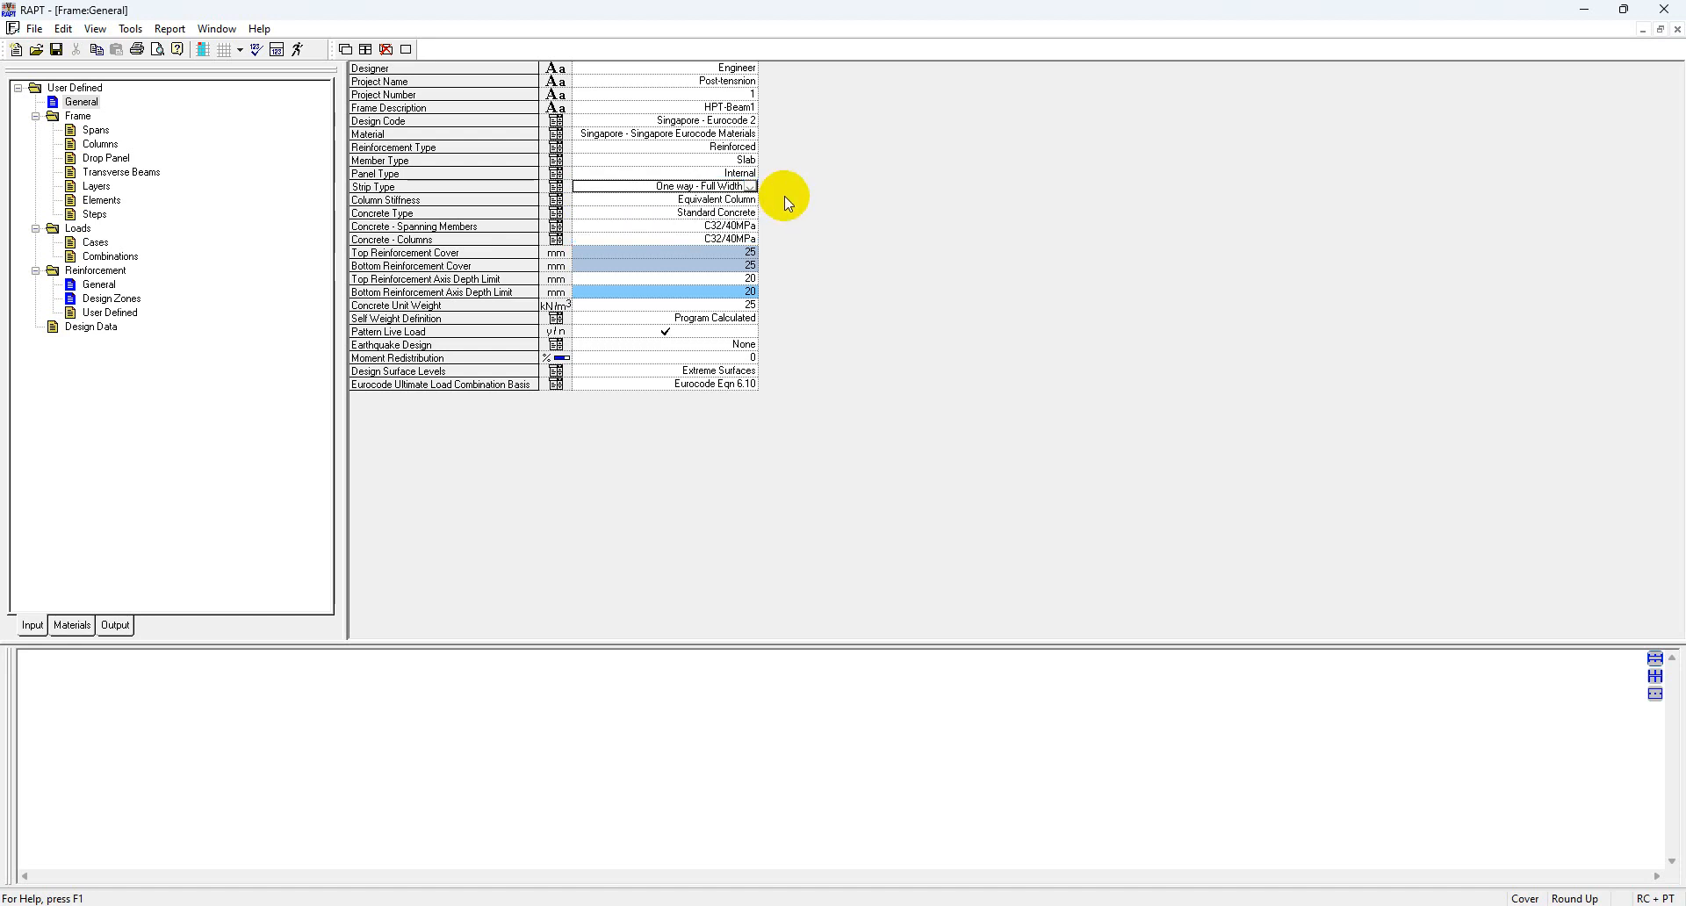
click(754, 192)
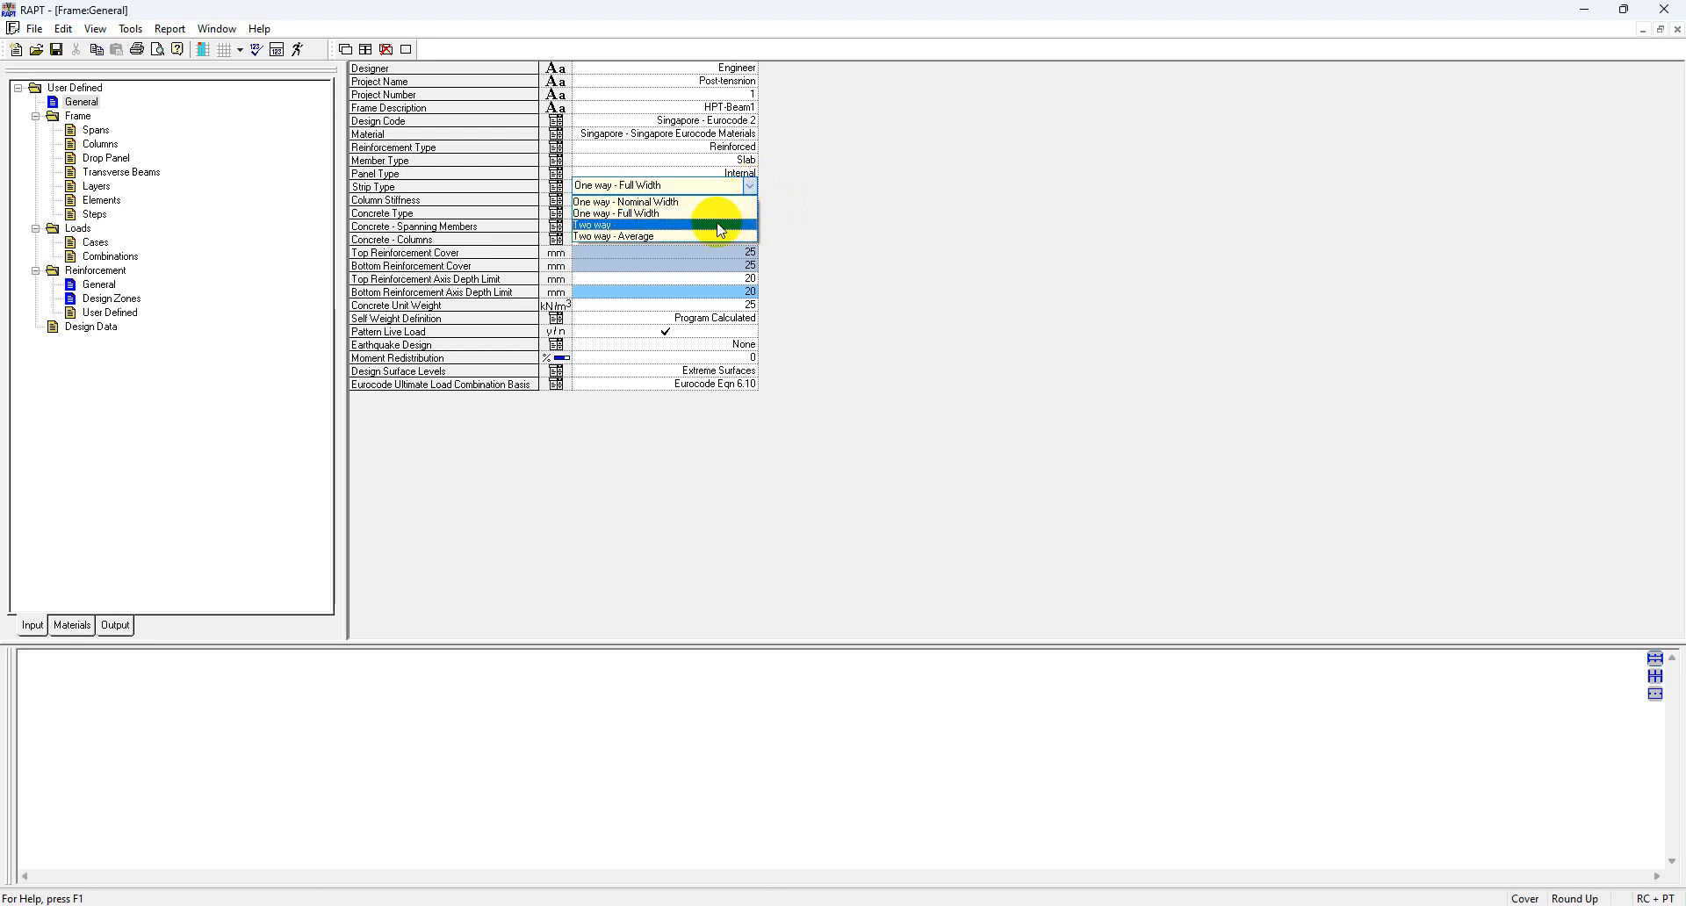
click(720, 228)
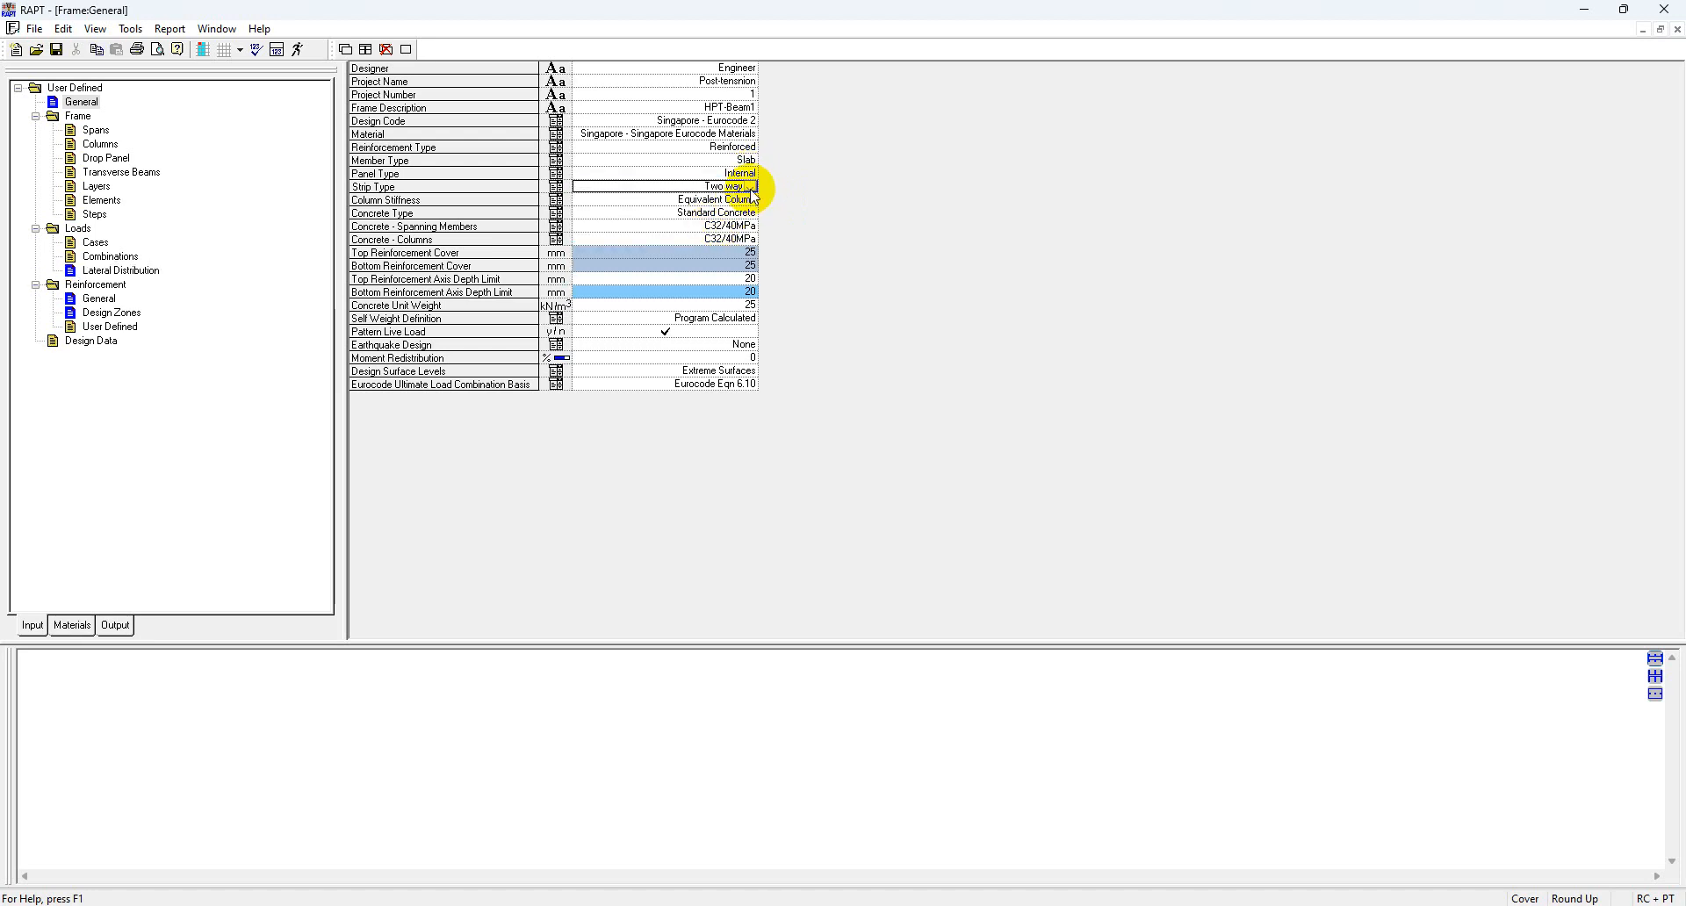
- Try the Two way - Average strip type for the slab and switch it back to Two way
click(752, 190)
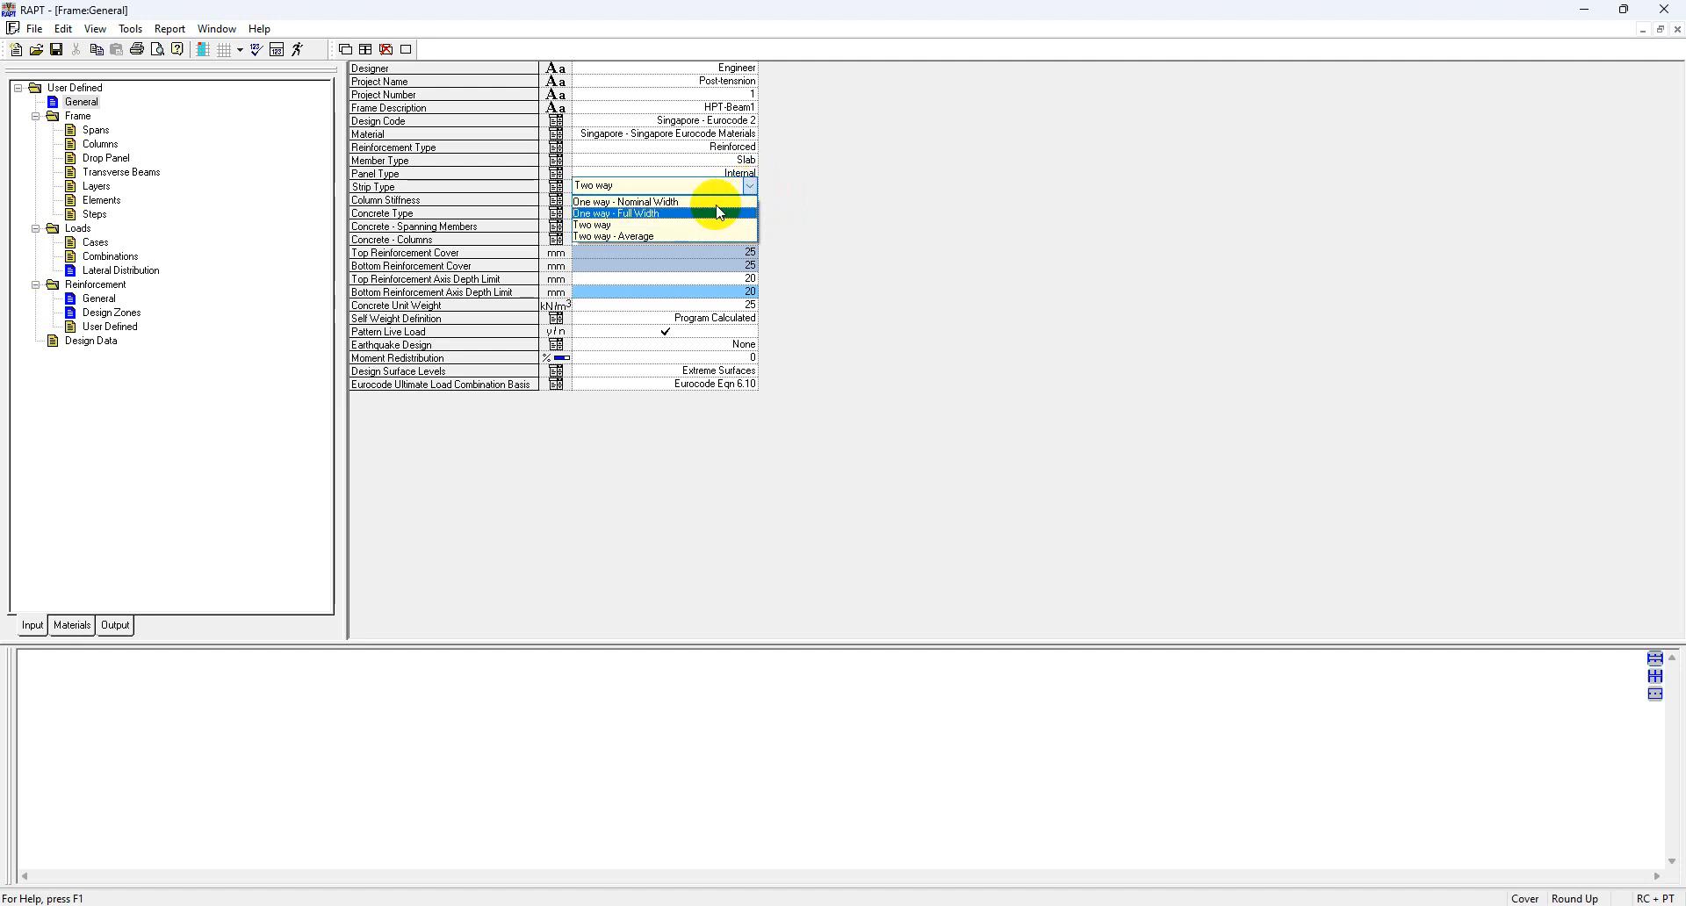
click(666, 237)
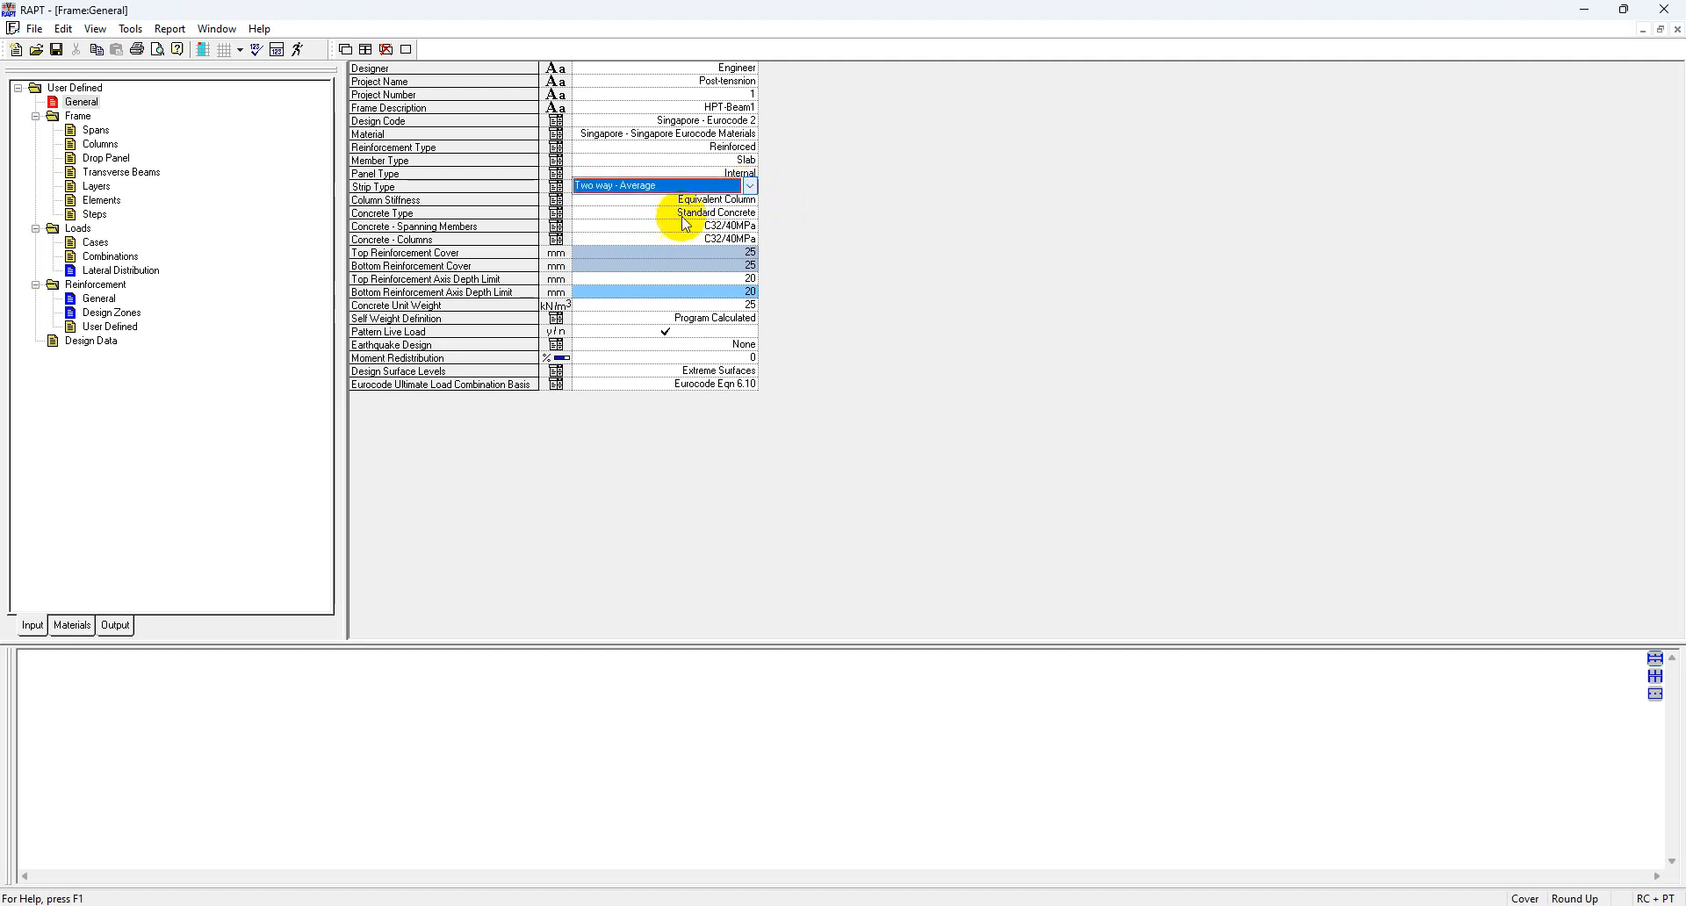
click(751, 186)
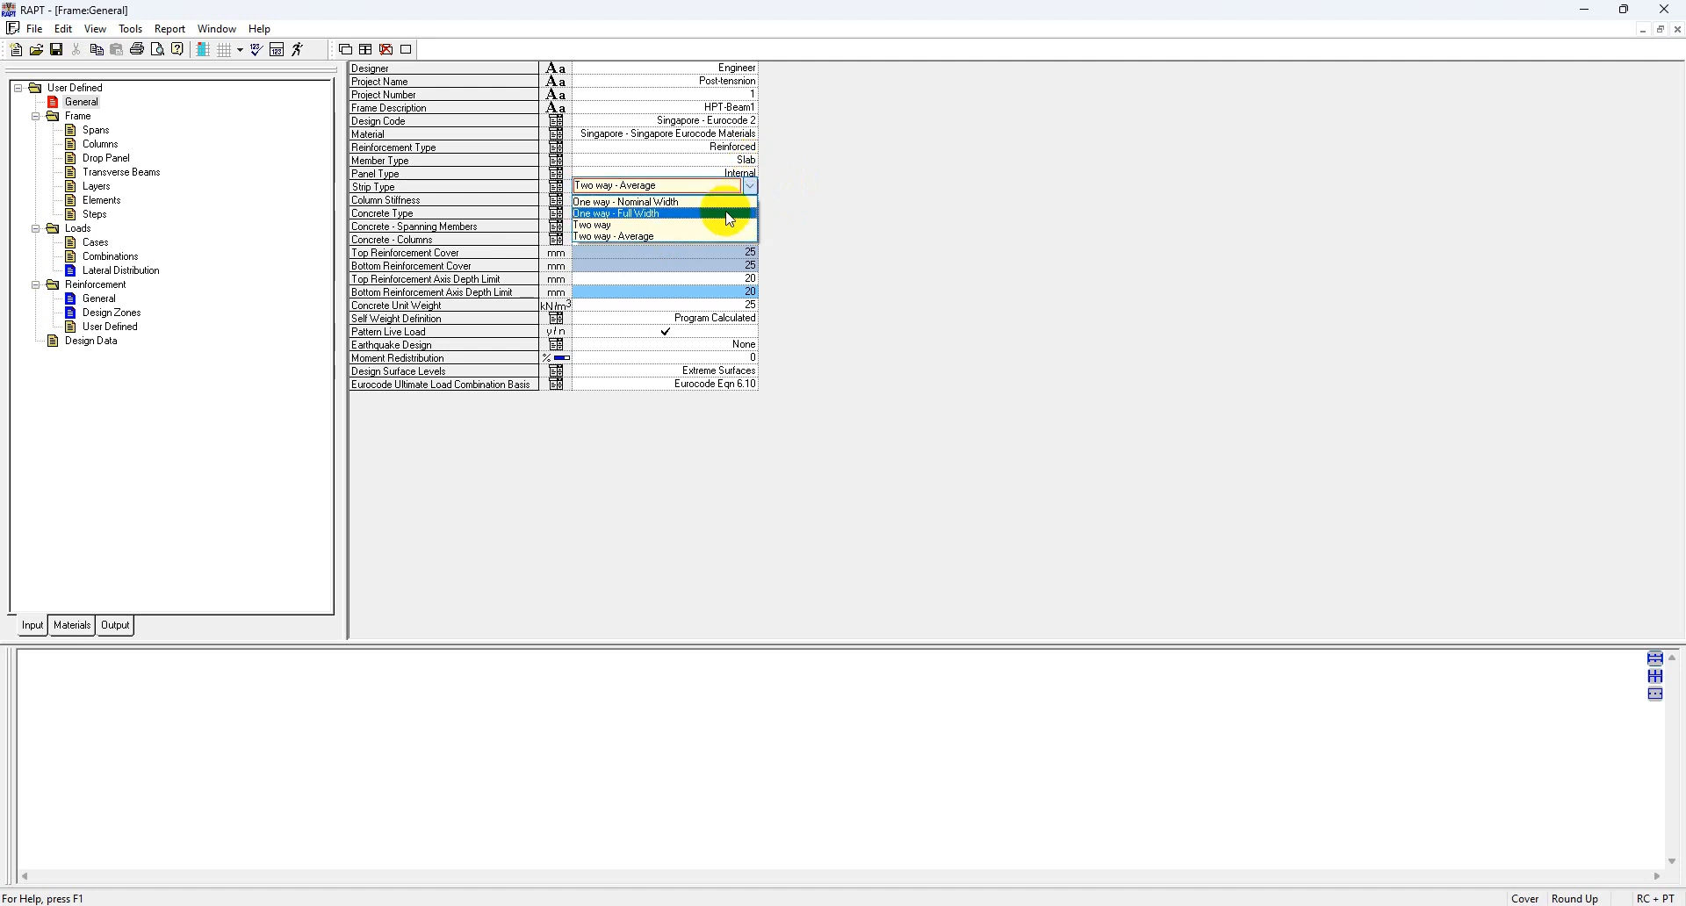
click(721, 226)
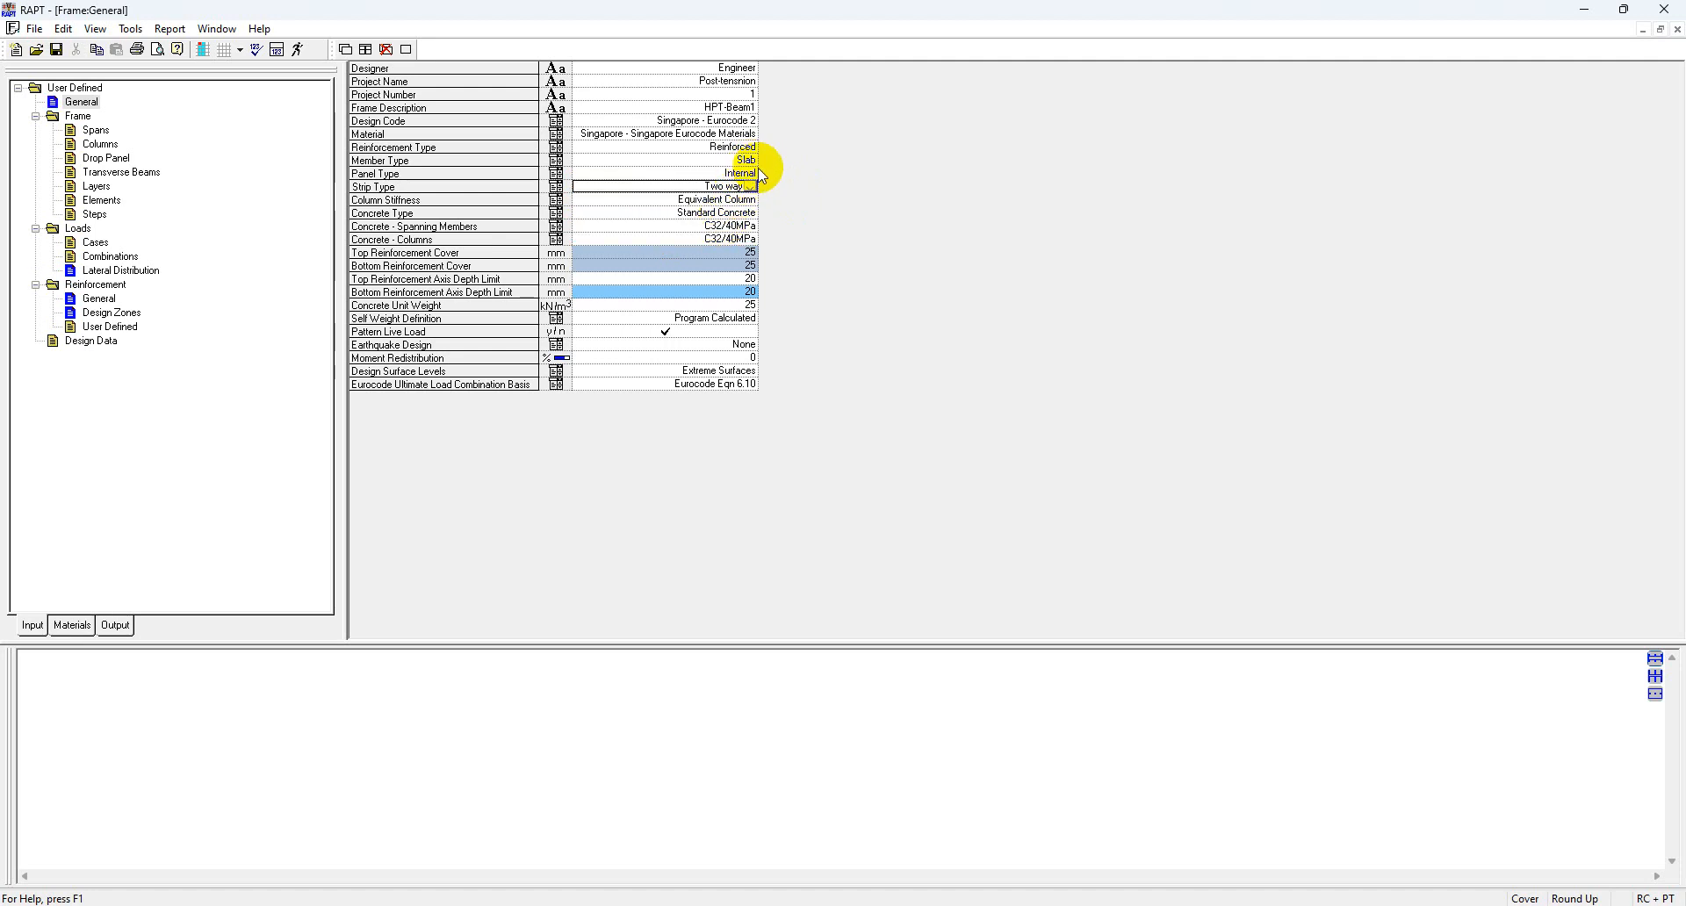
- Return the member type to Beam and try the Two way - Average strip type before going back to Two way
click(750, 160)
click(744, 187)
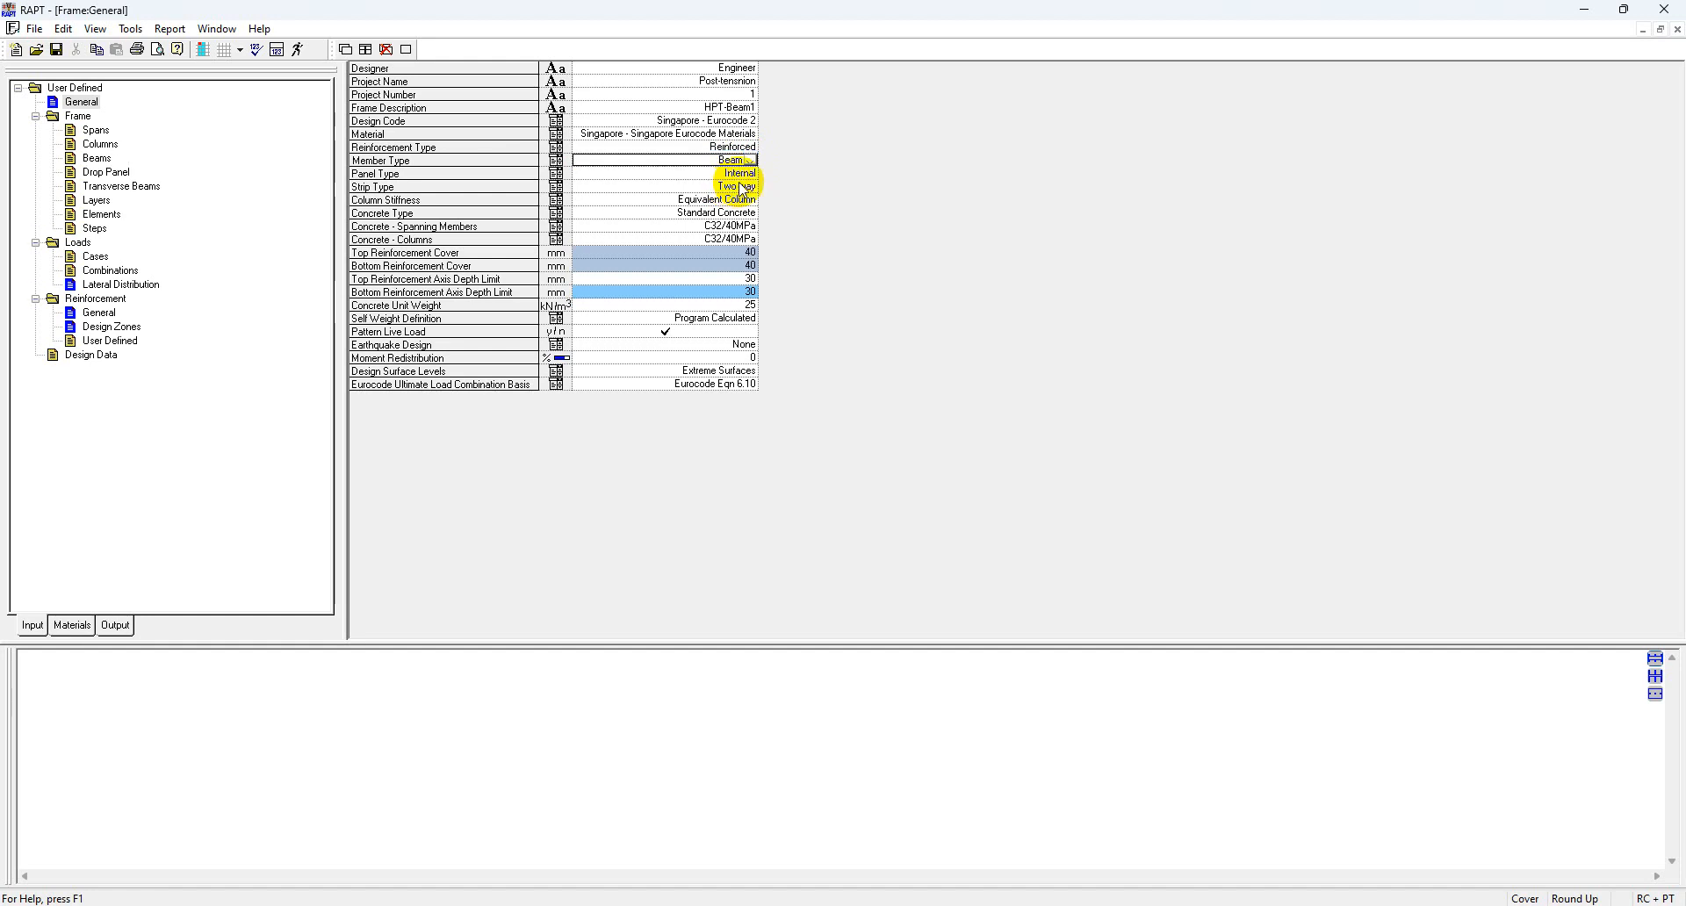
click(751, 187)
click(694, 234)
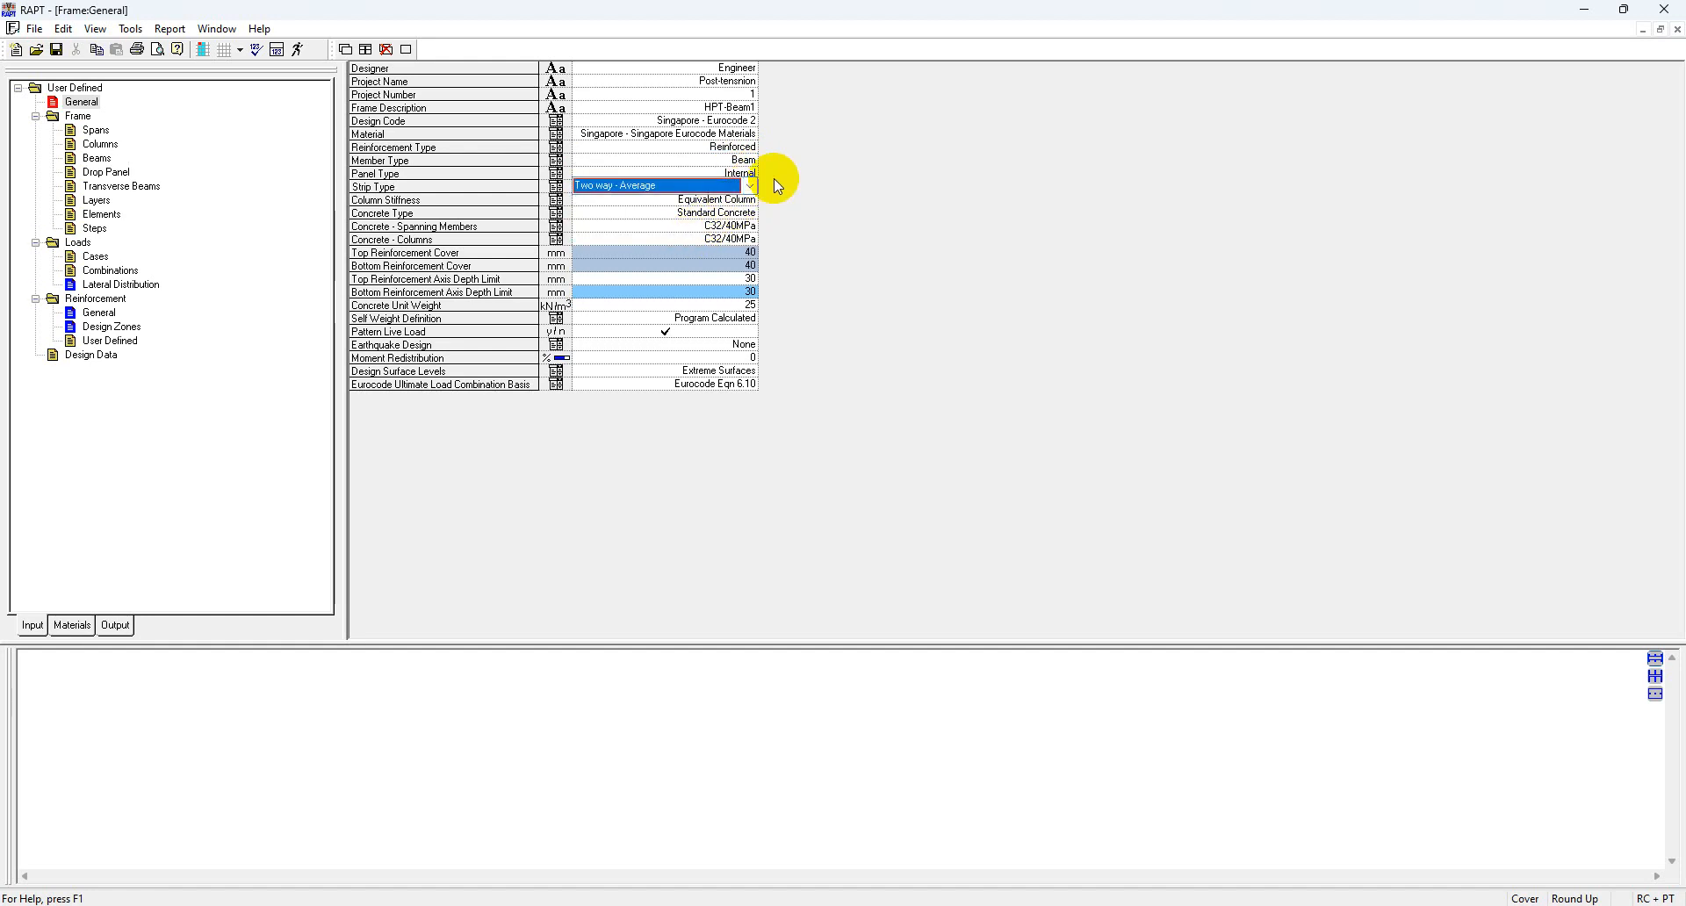
click(752, 187)
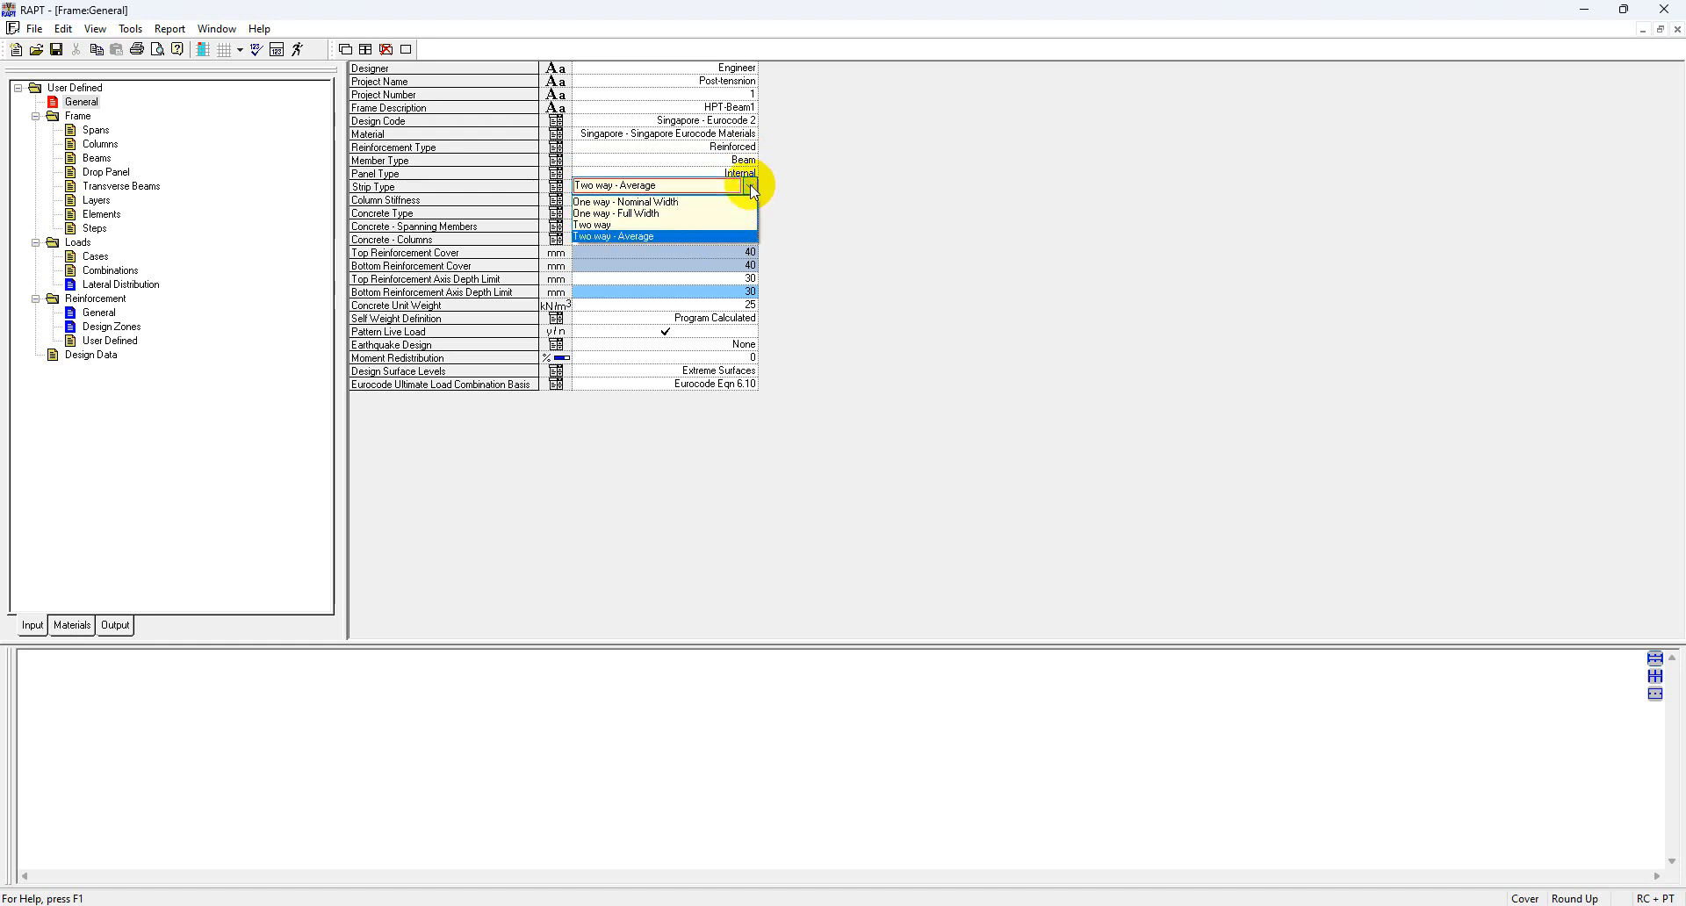
click(708, 224)
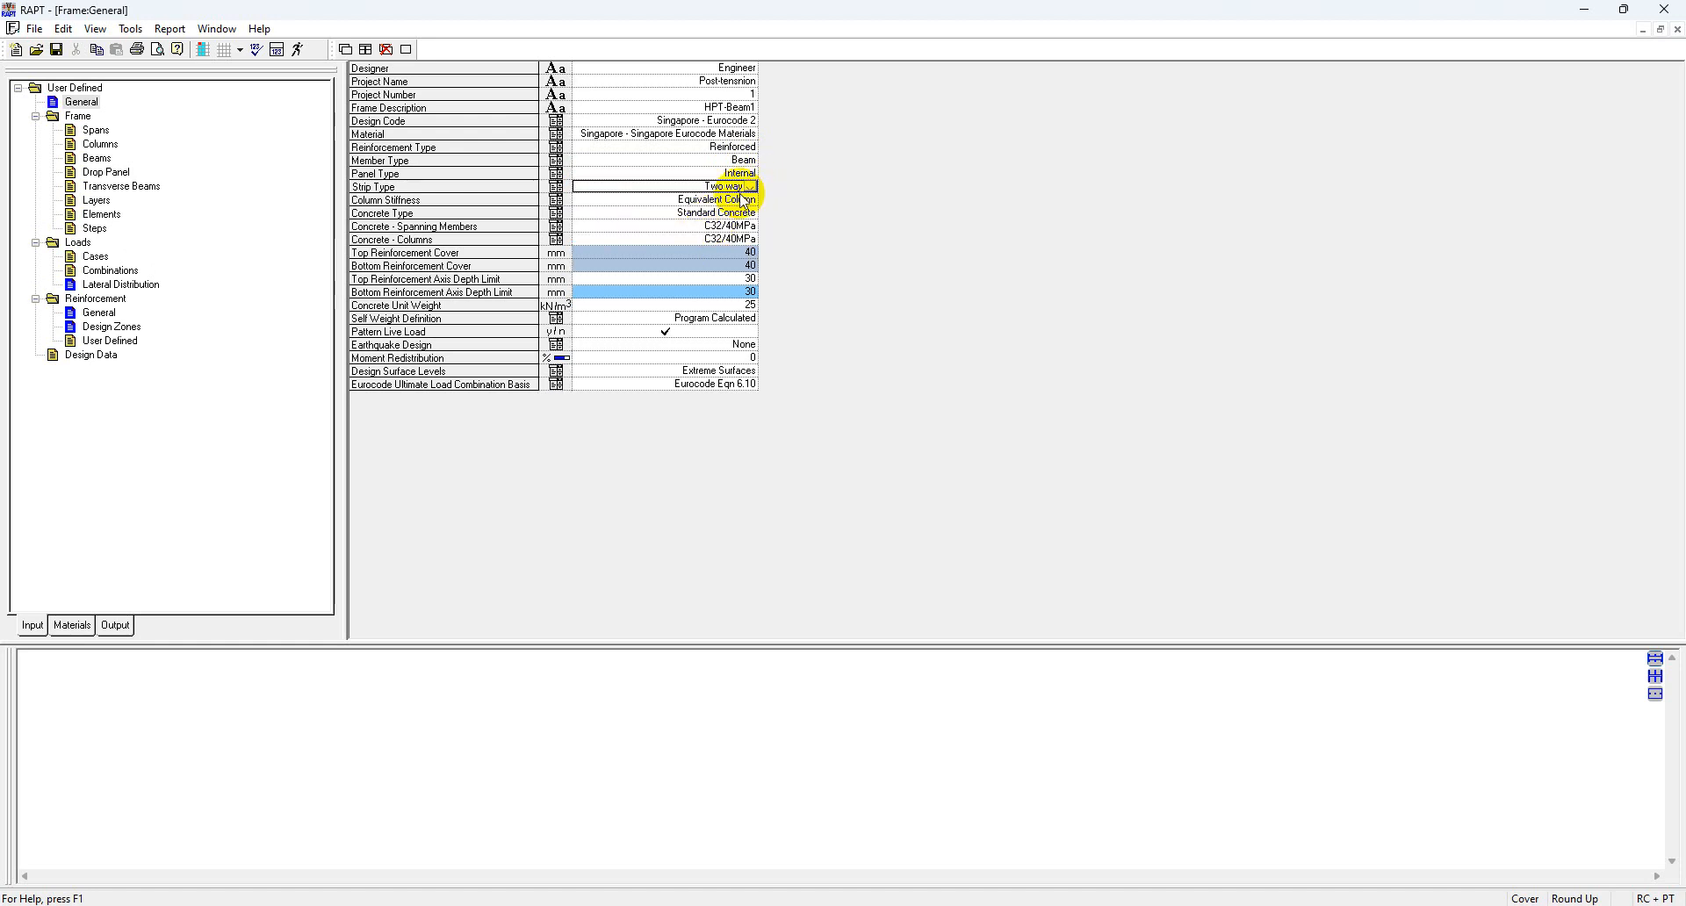
- Set the beam's strip type back to One way - Nominal Width
click(749, 173)
click(716, 213)
click(737, 186)
click(751, 186)
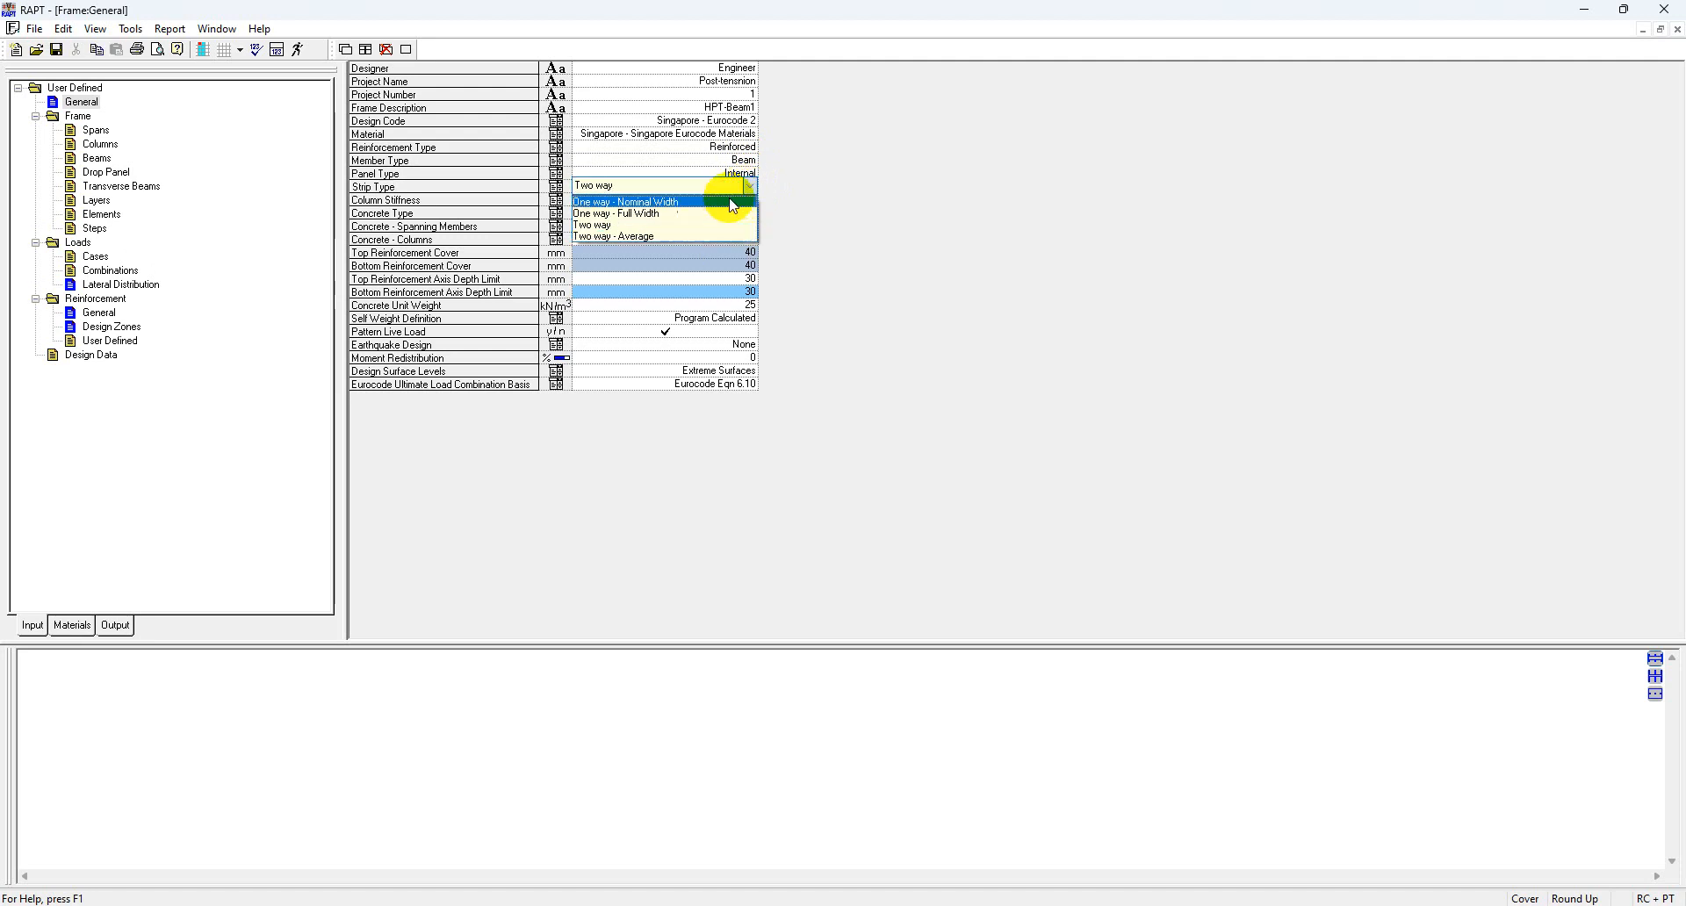
click(684, 205)
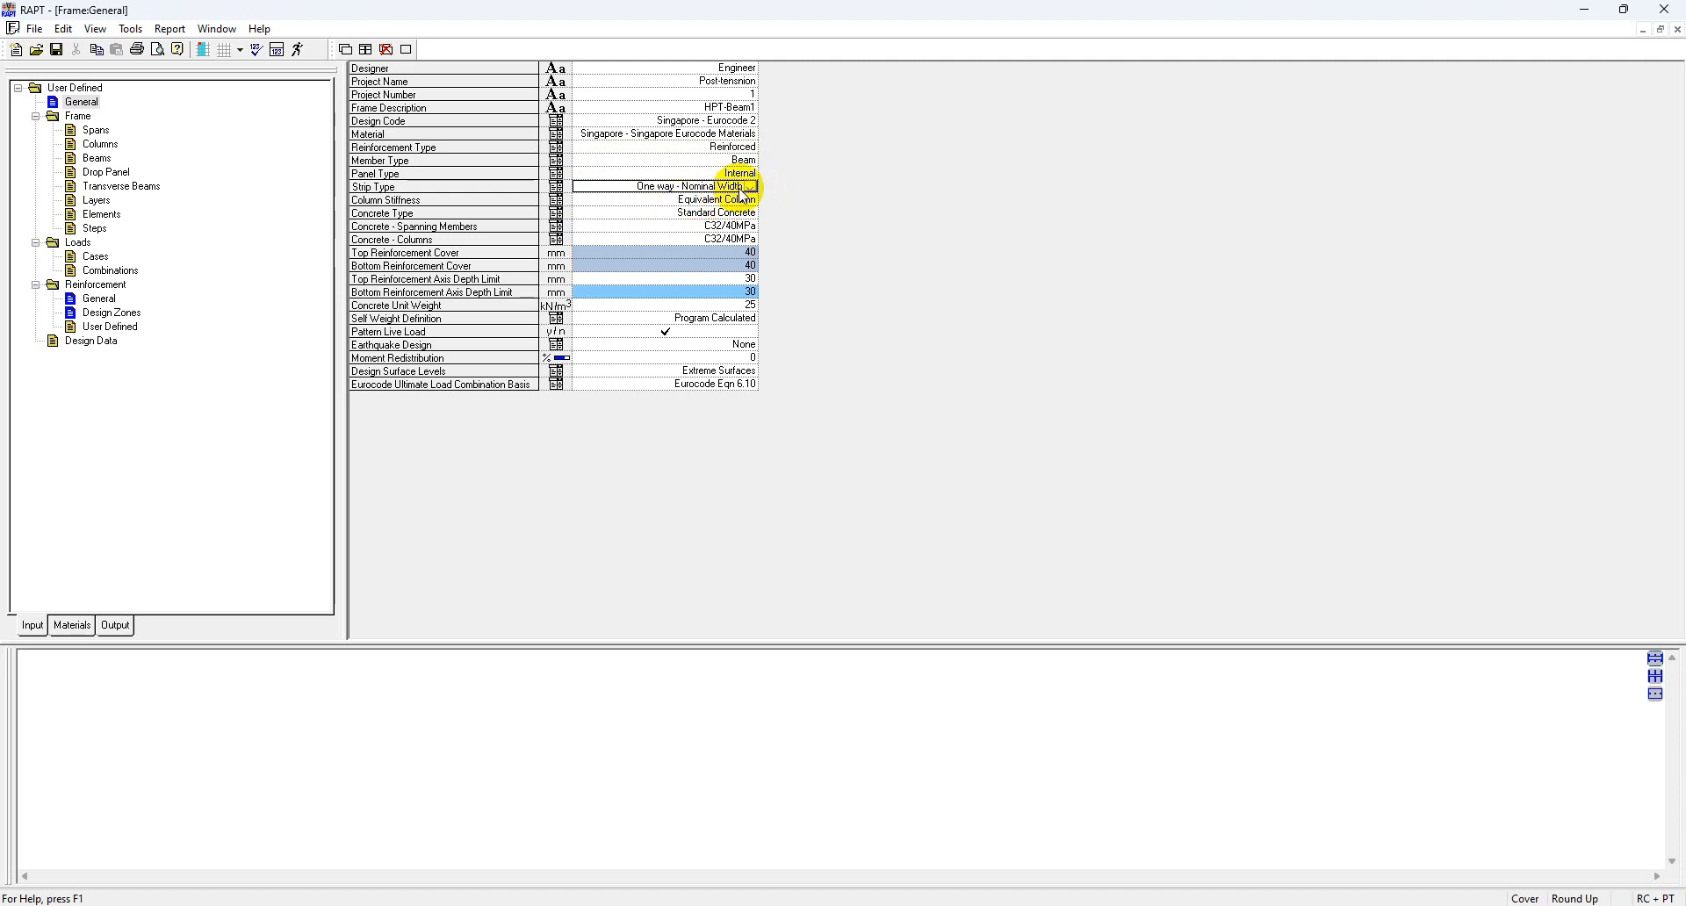
click(746, 187)
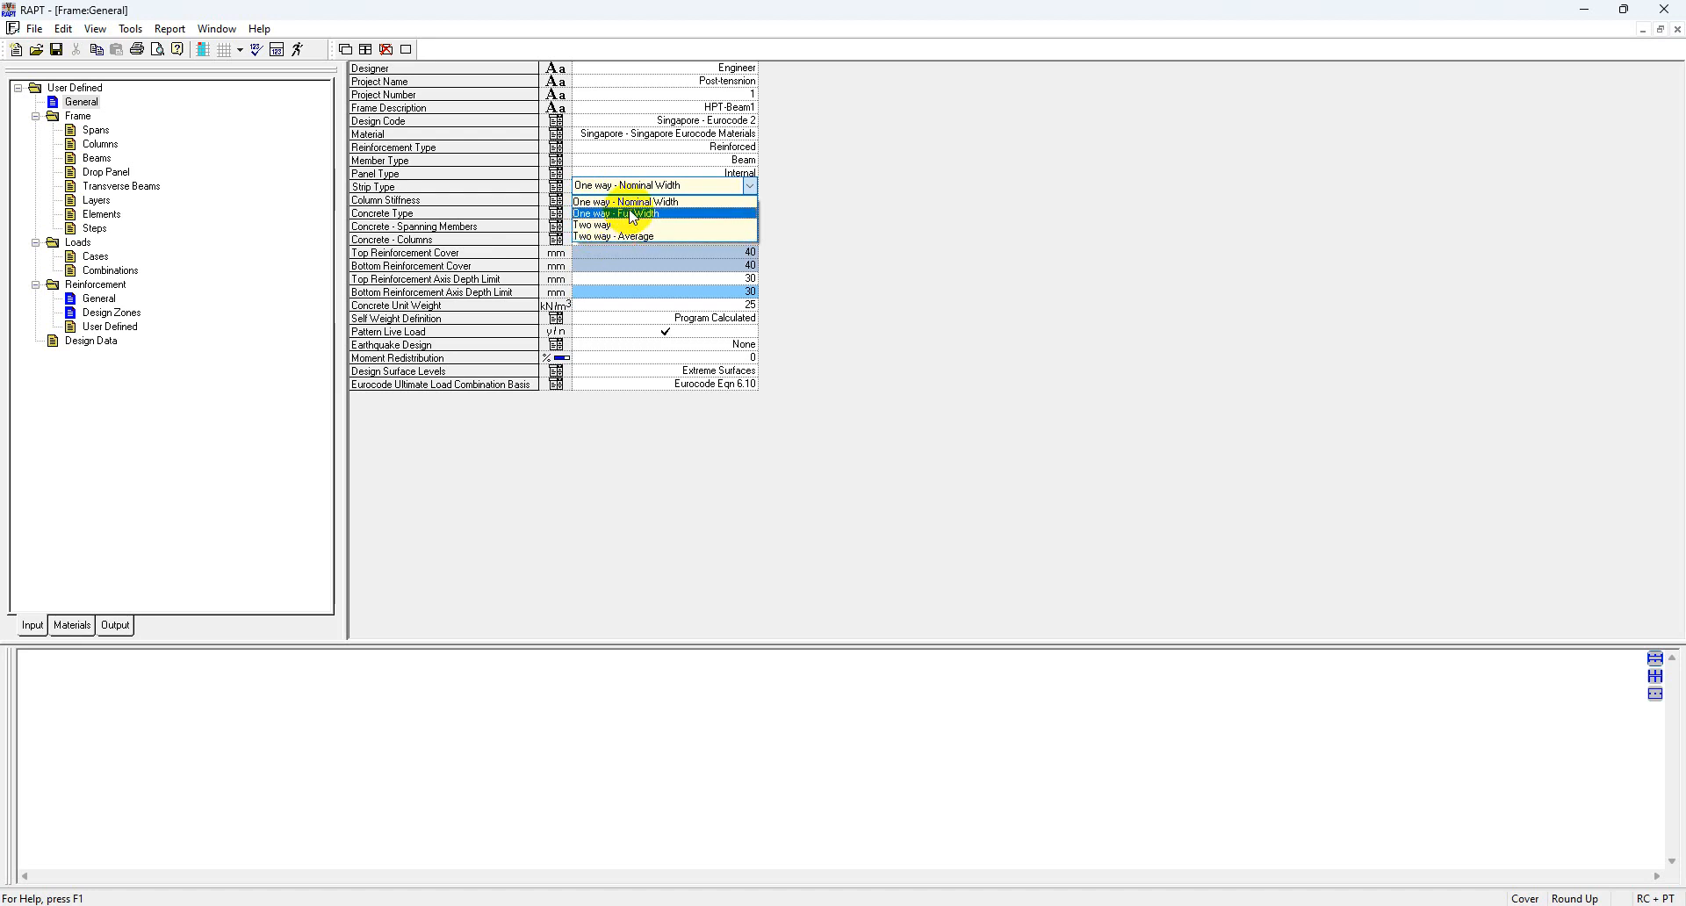
click(629, 204)
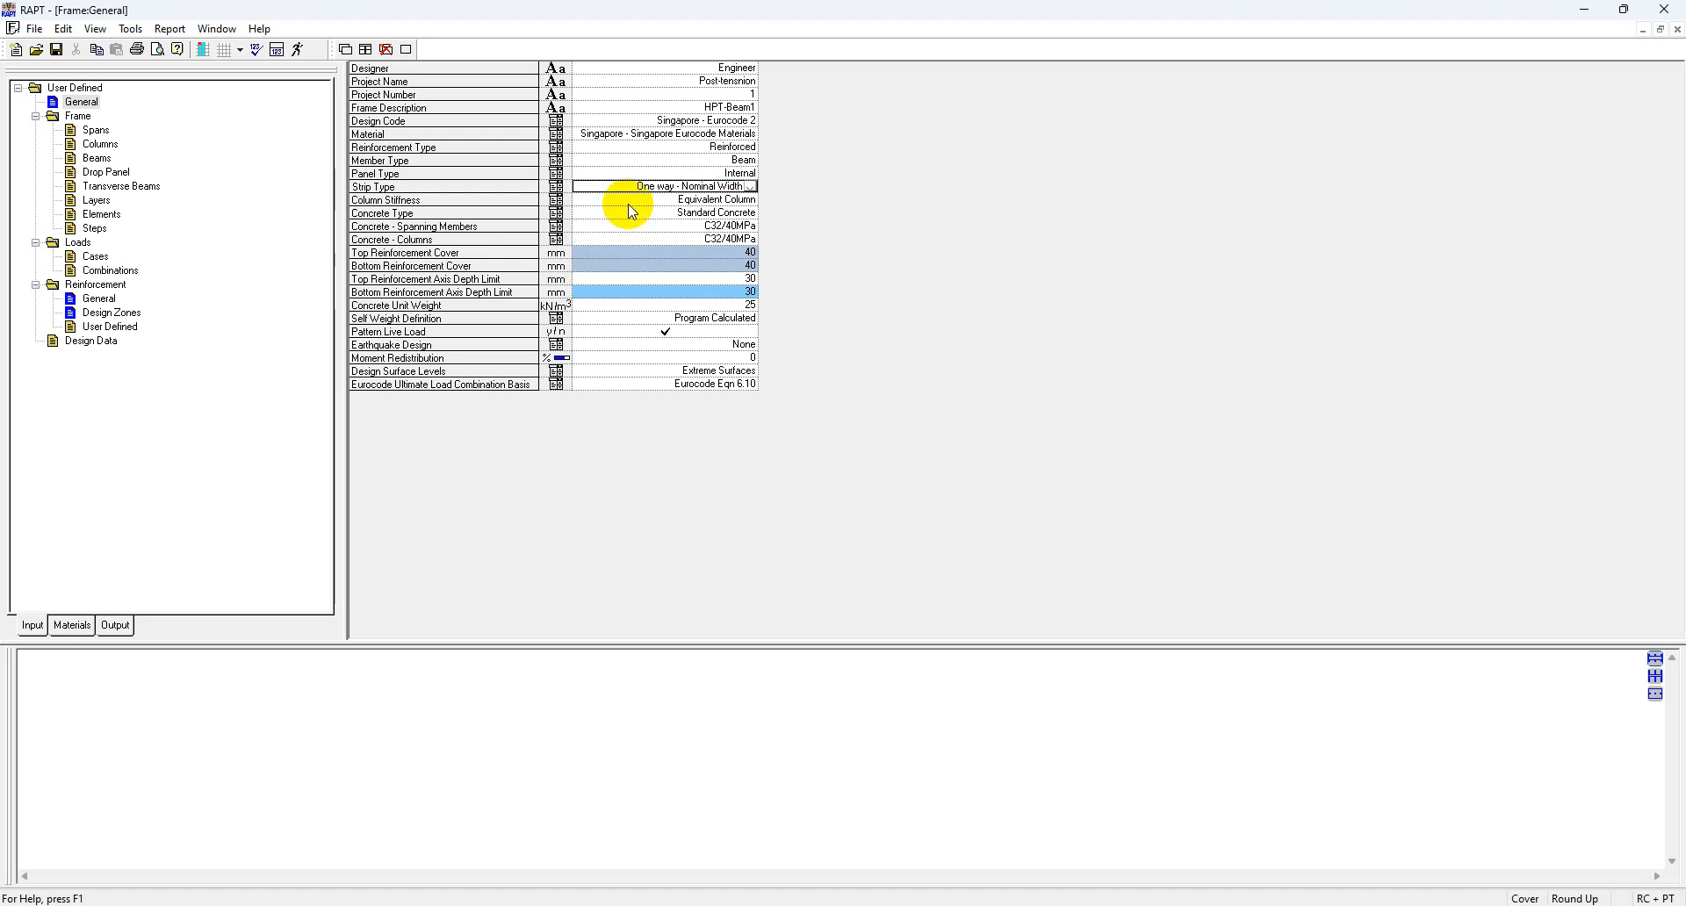
- Choose Equivalent Column as the column stiffness and Standard Concrete as the concrete type
click(526, 201)
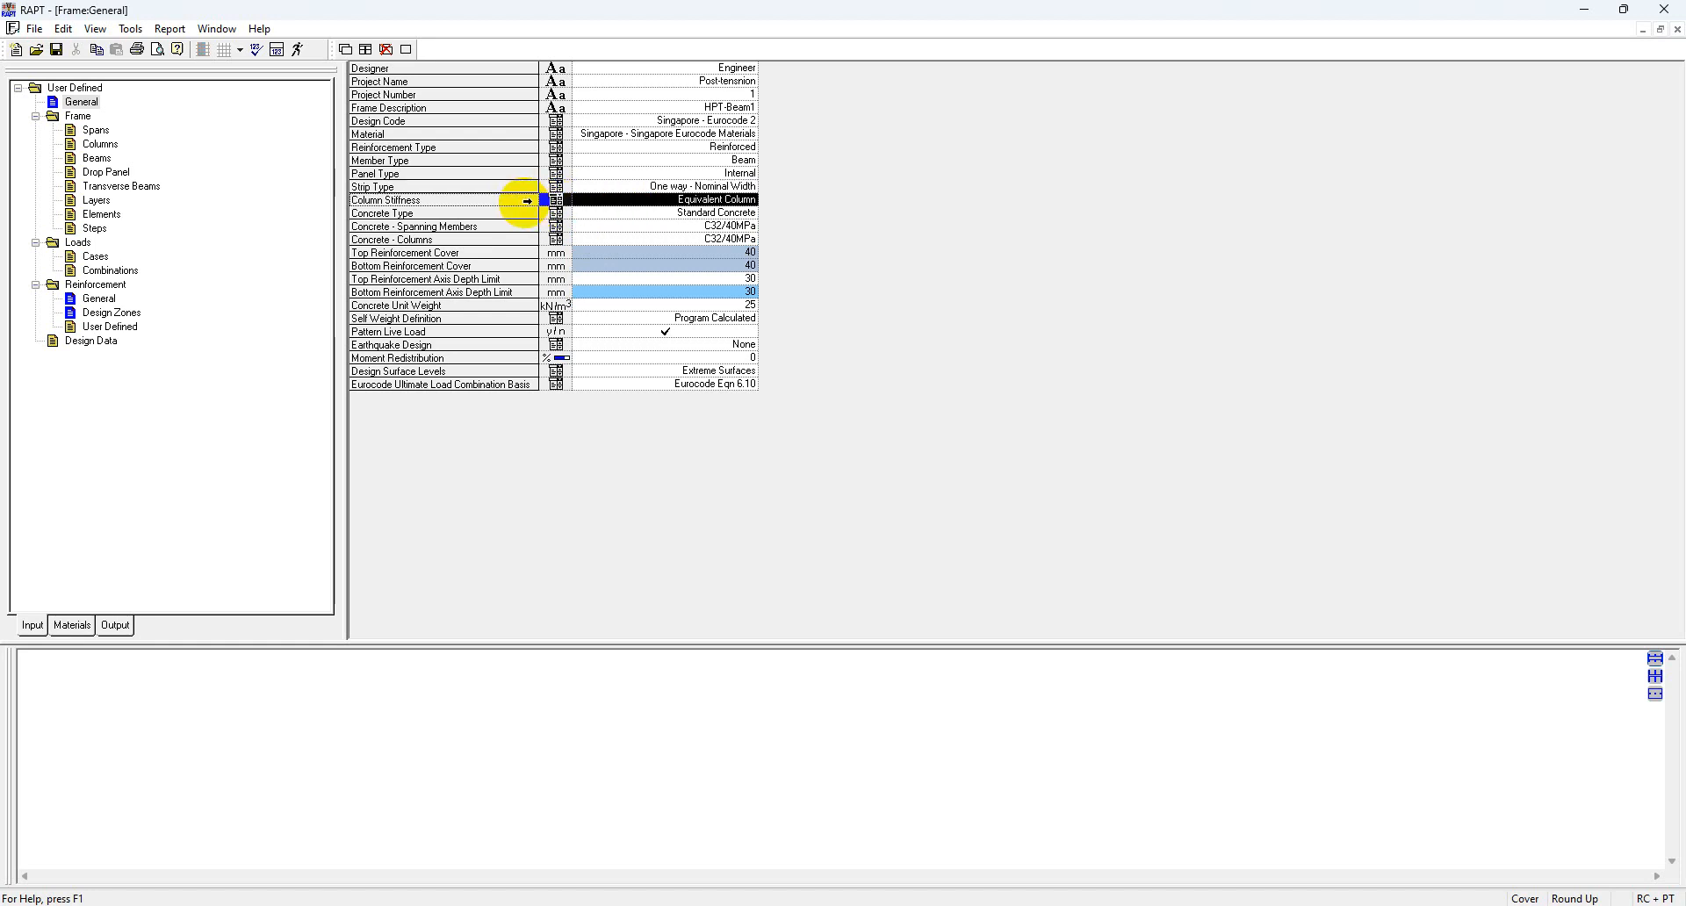
click(749, 200)
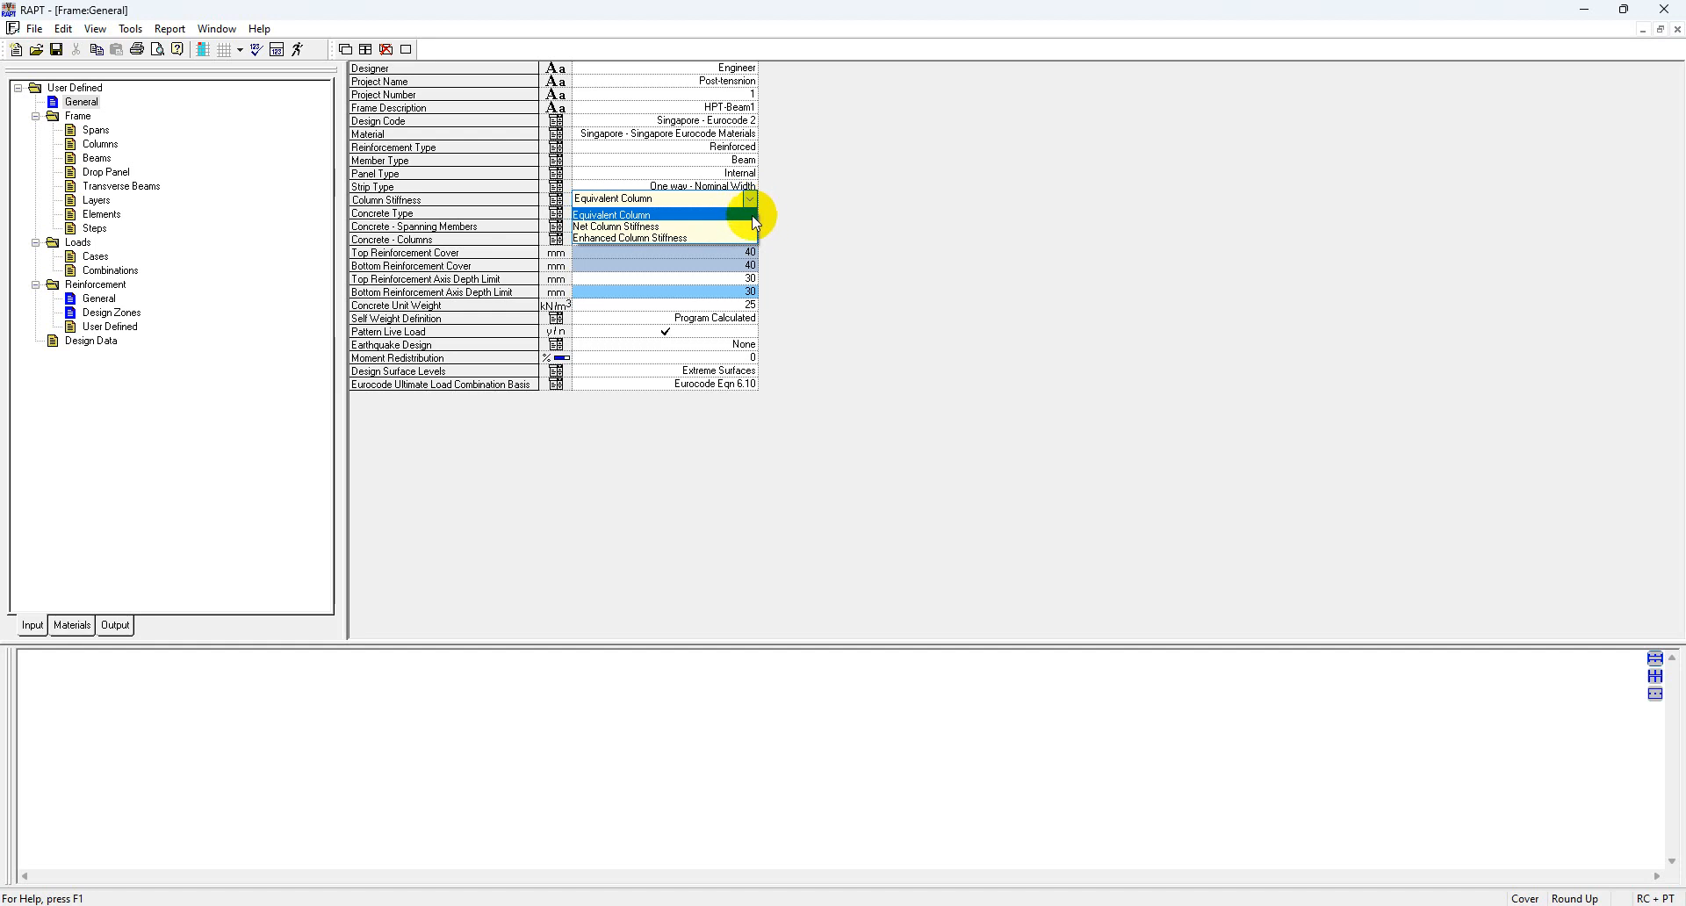
click(664, 216)
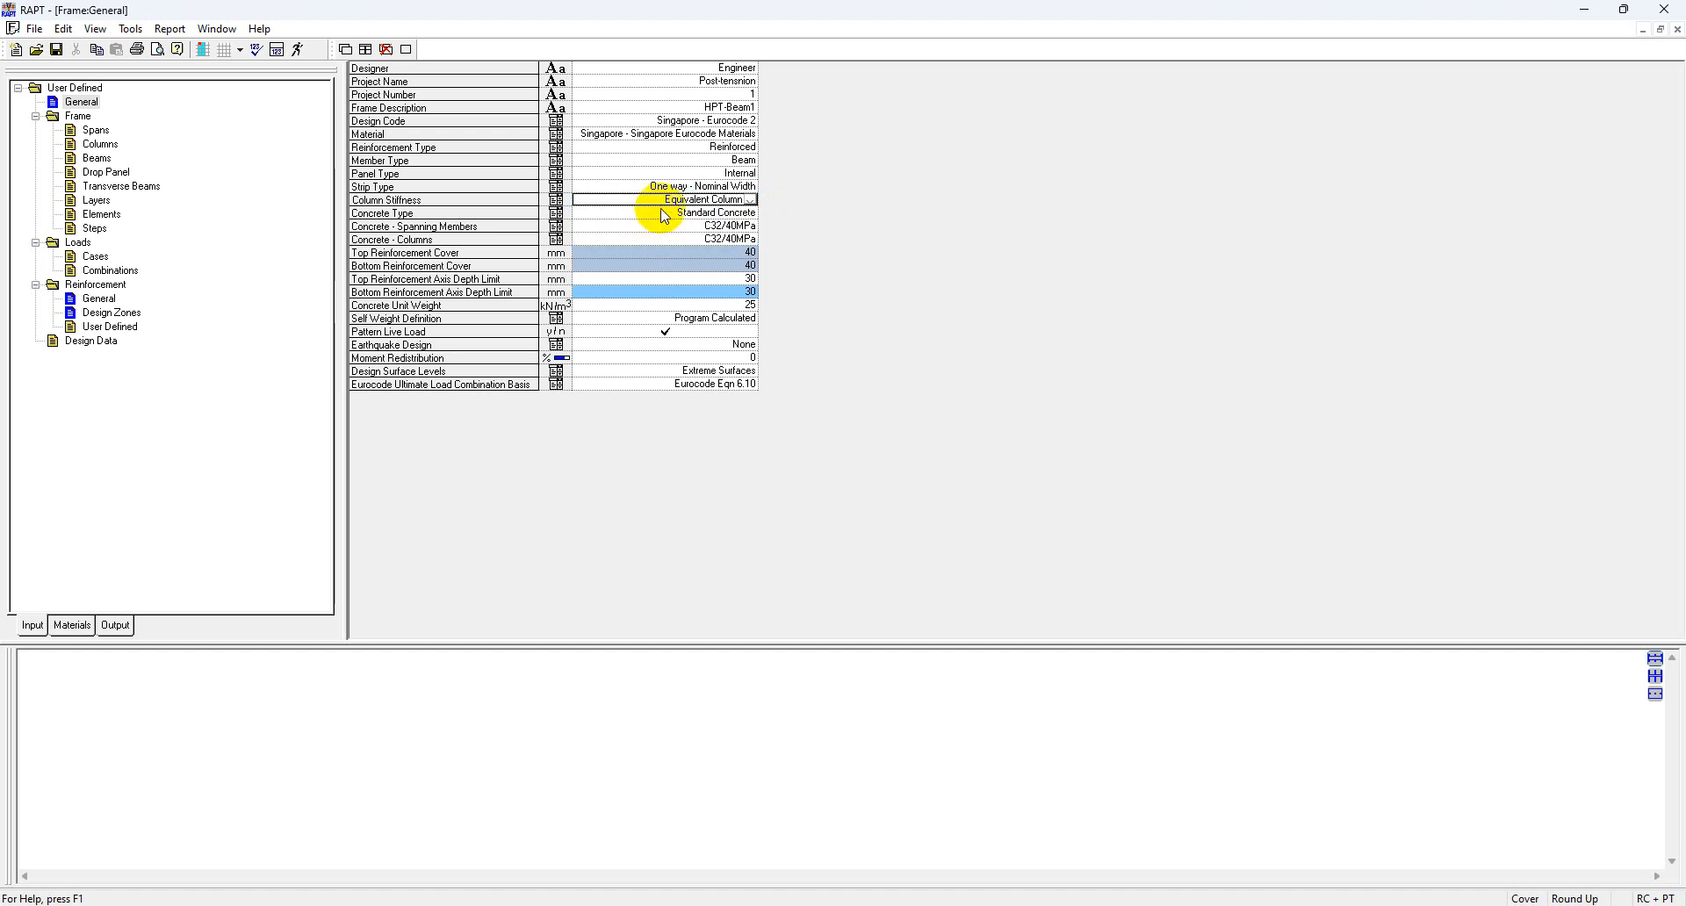
click(520, 213)
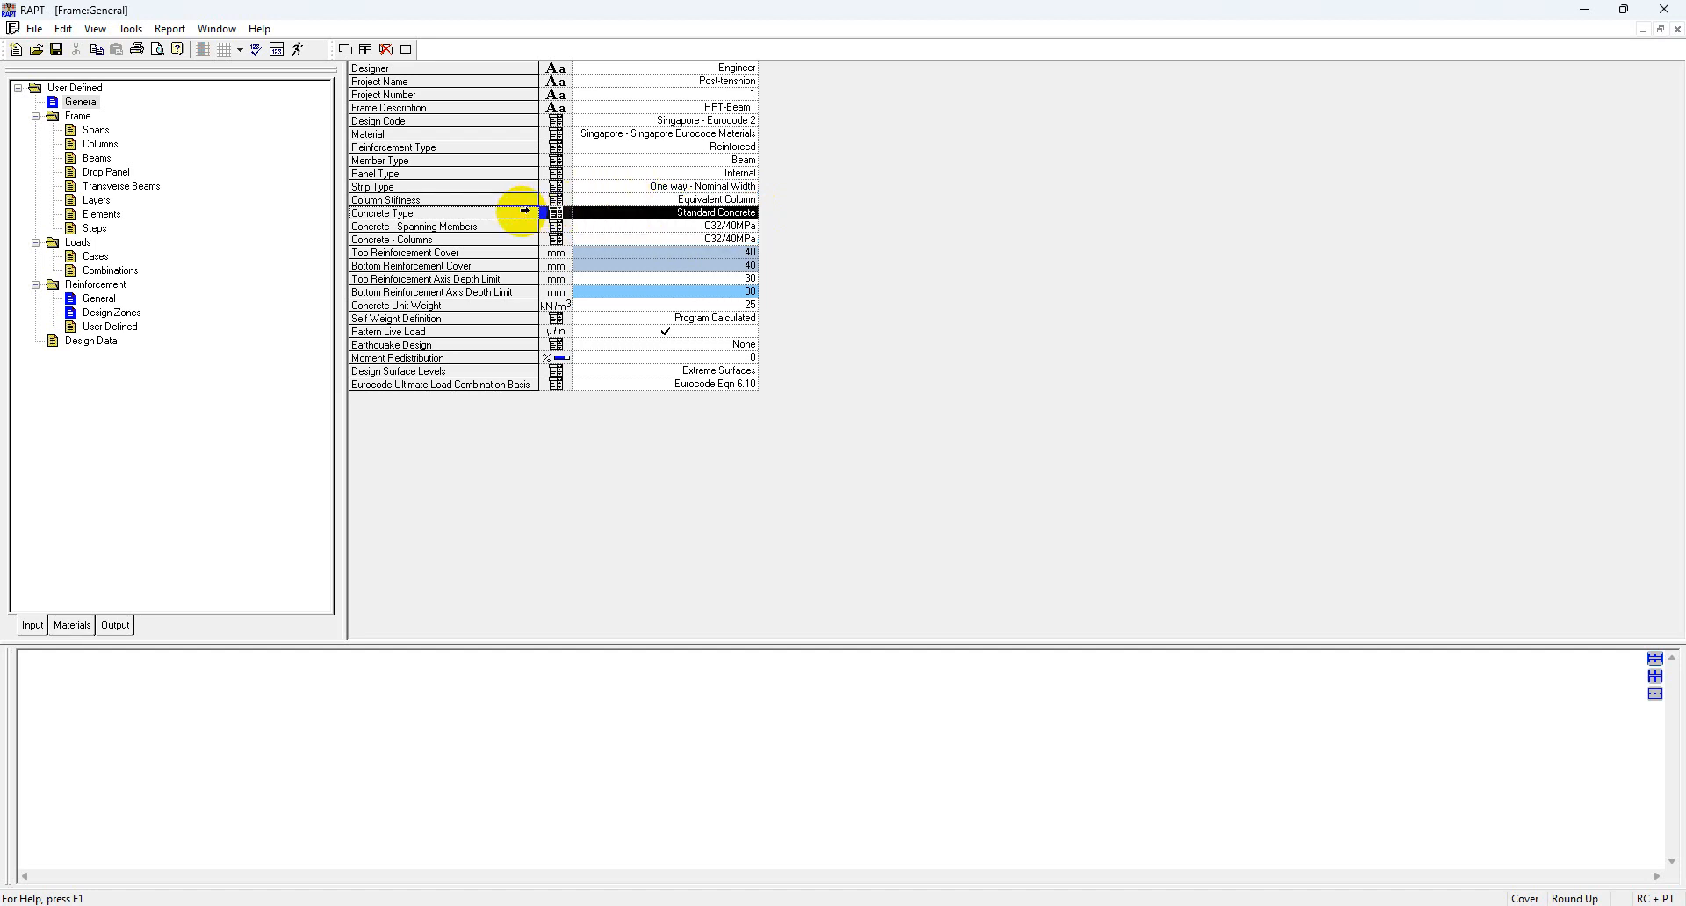
click(742, 212)
click(750, 215)
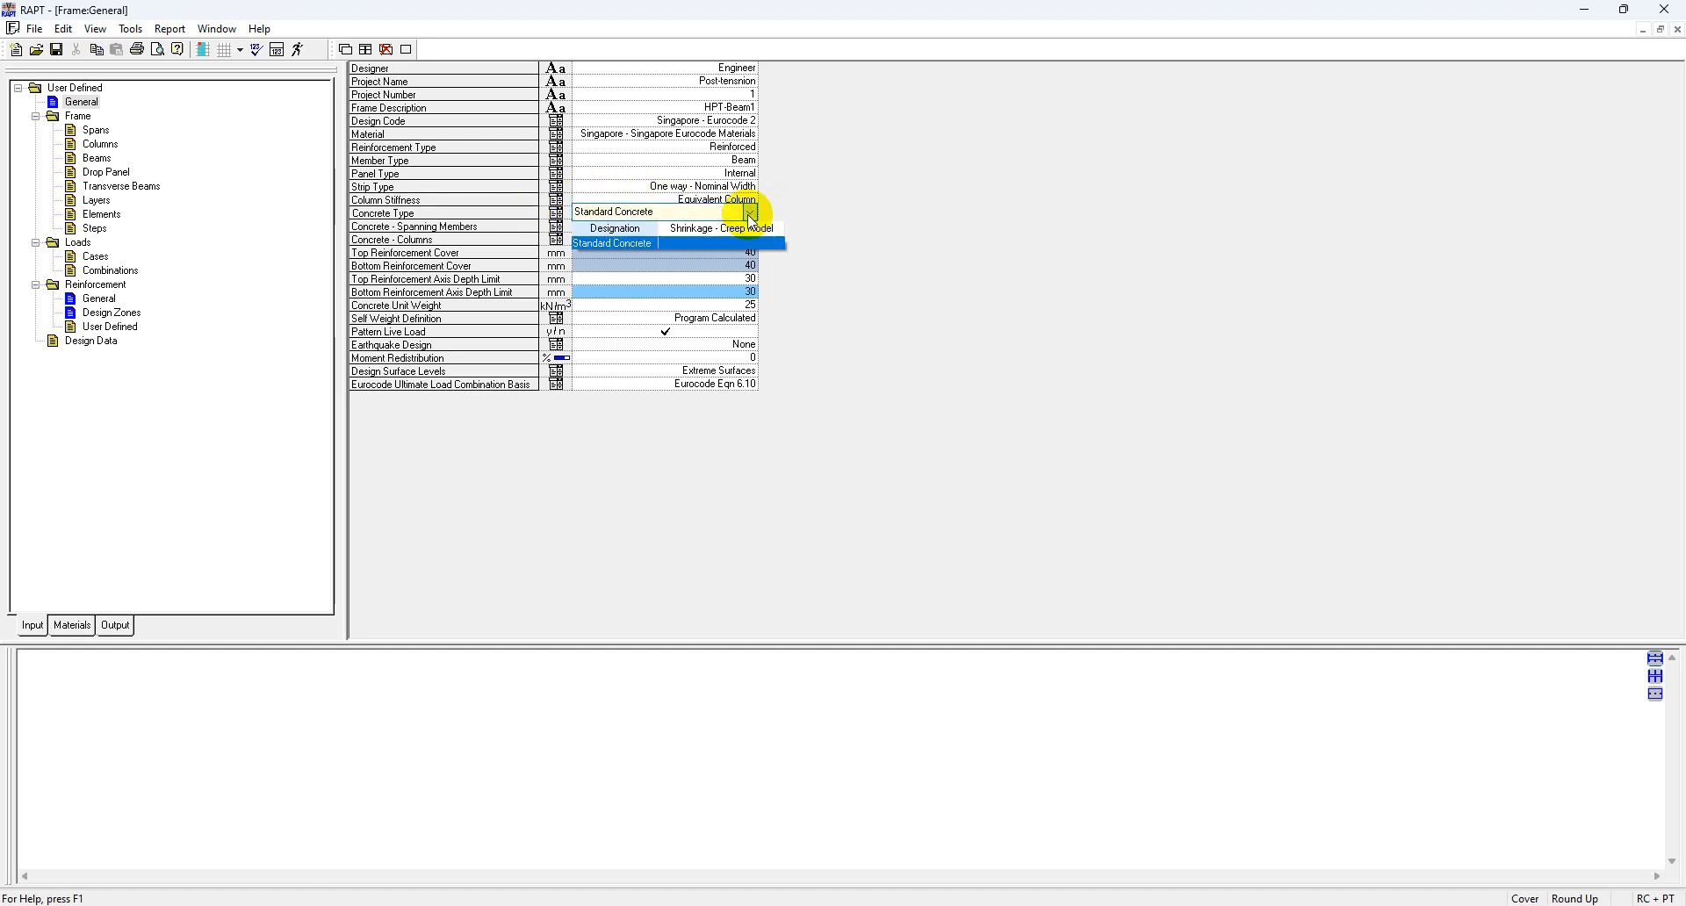
click(662, 243)
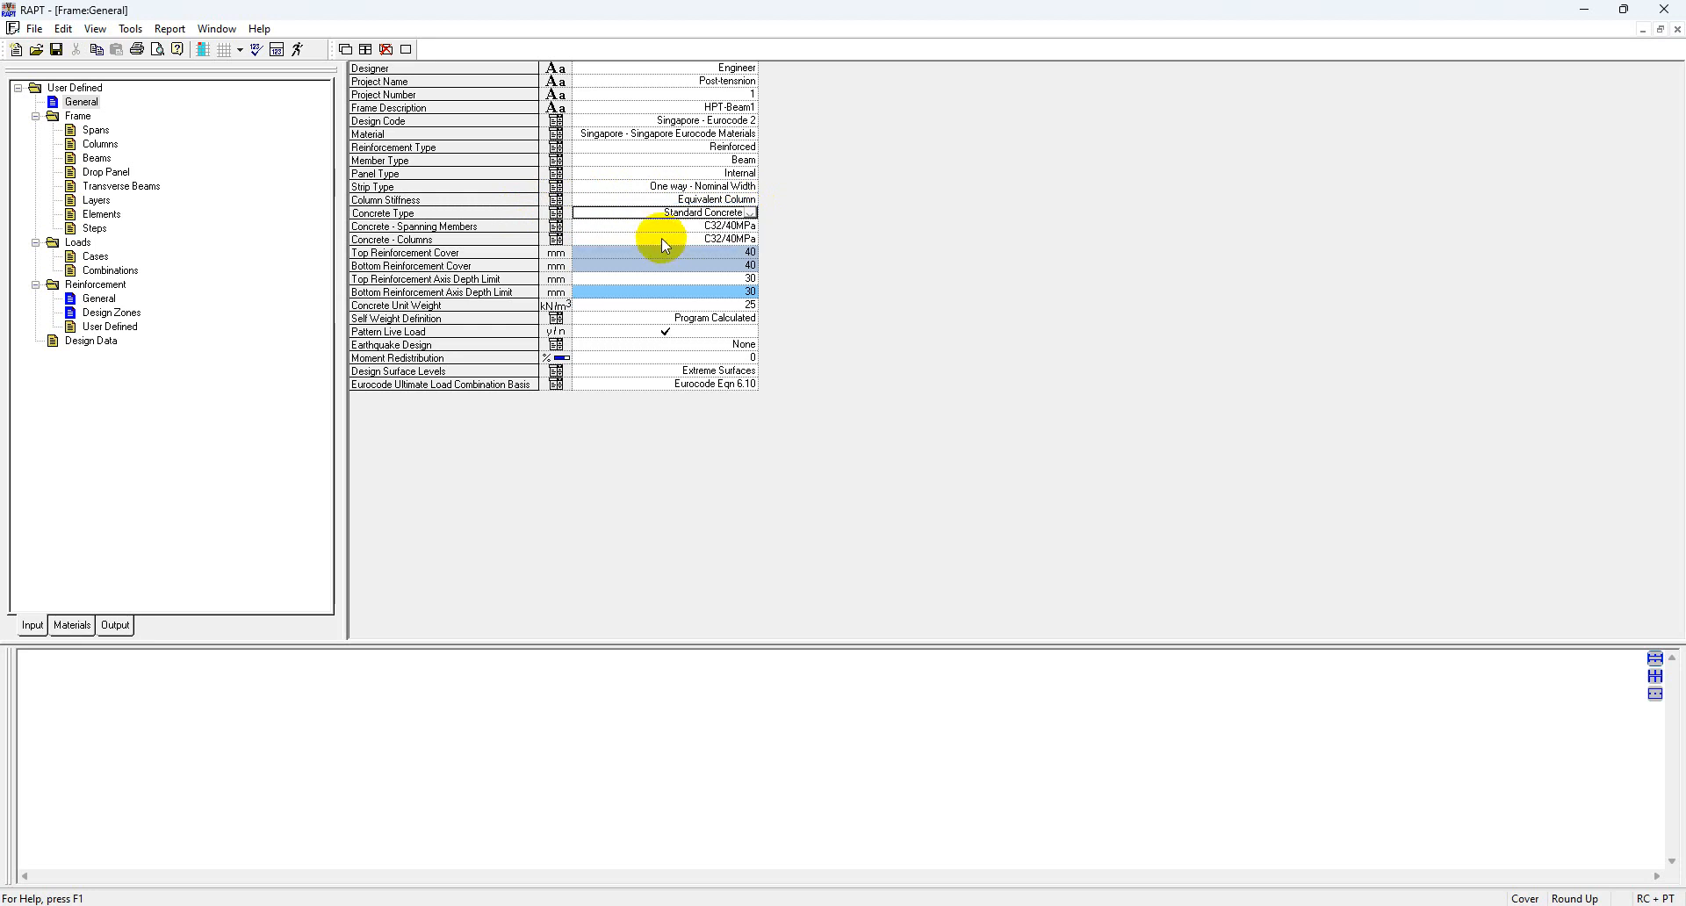
- Choose C32/40MPa concrete for the spanning members and check the concrete grade for the columns
click(499, 226)
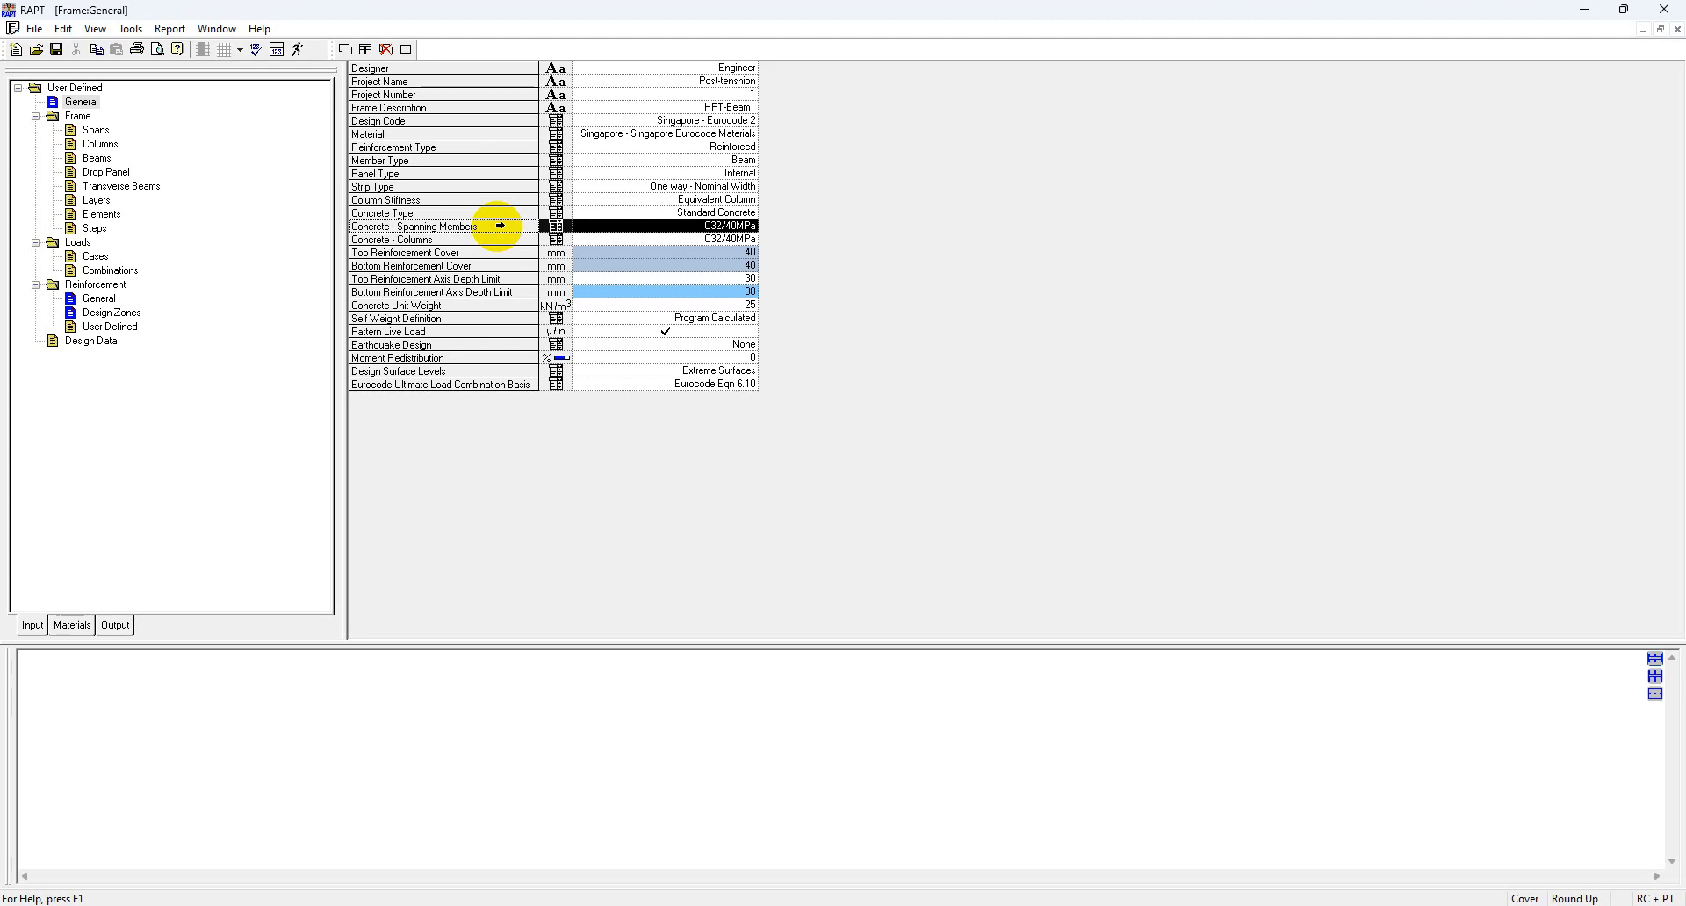
click(751, 227)
click(751, 226)
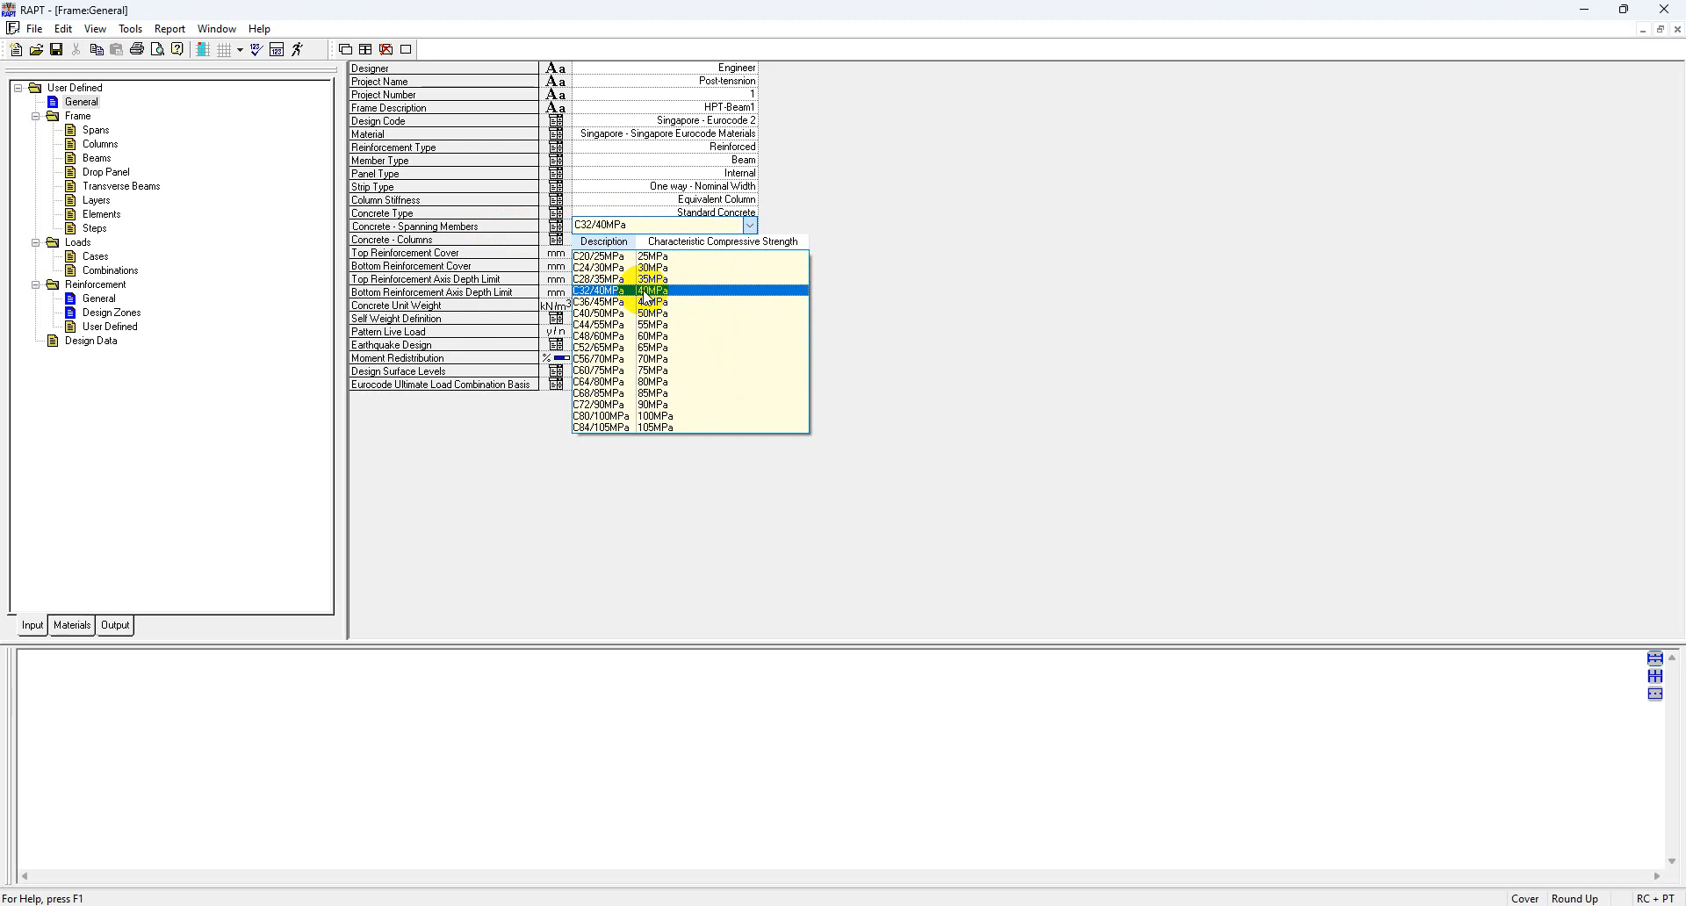
click(645, 290)
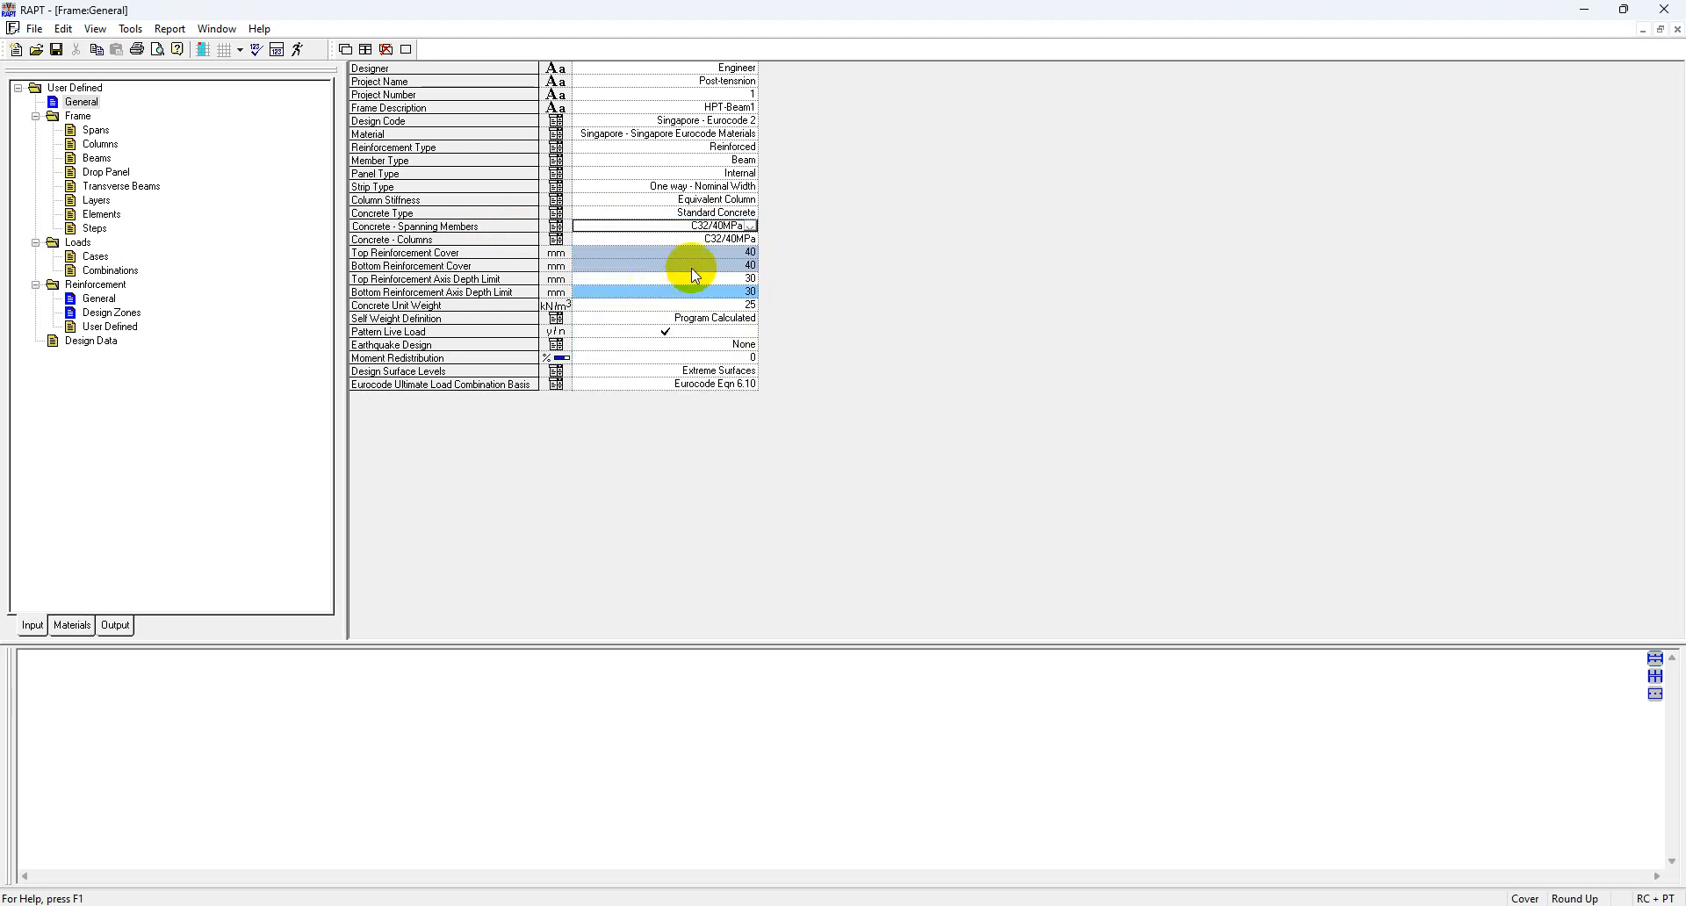
click(748, 238)
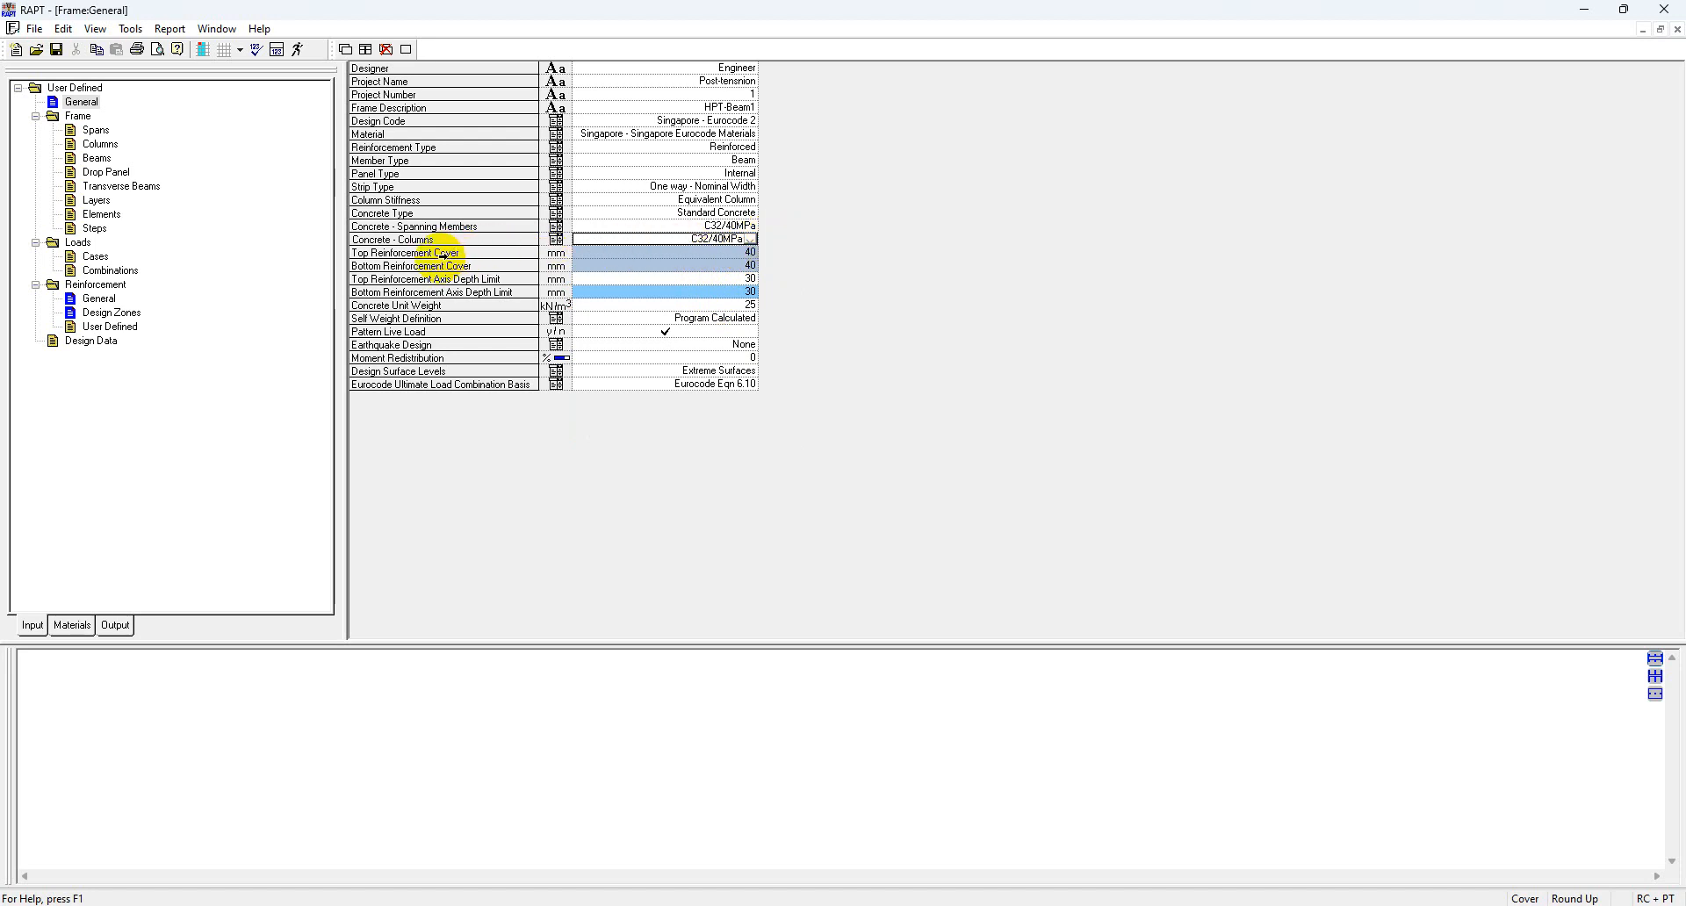
- Review the reinforcement covers, axis depth limits, concrete unit weight, self weight definition, pattern live load and earthquake design settings
click(443, 254)
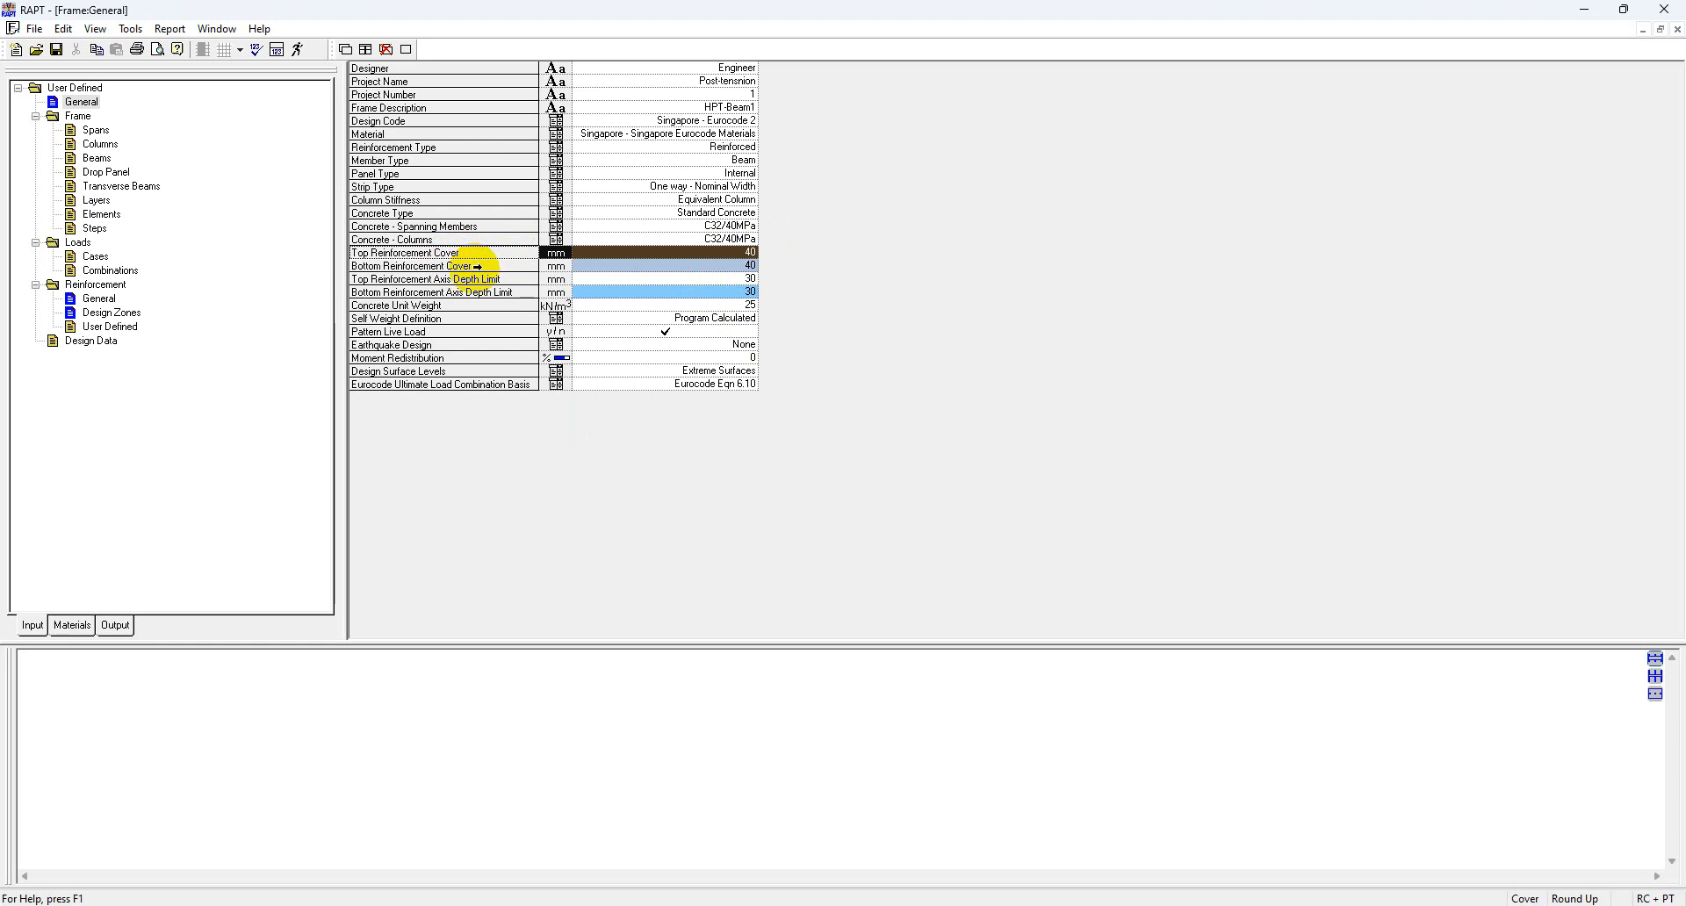
click(477, 266)
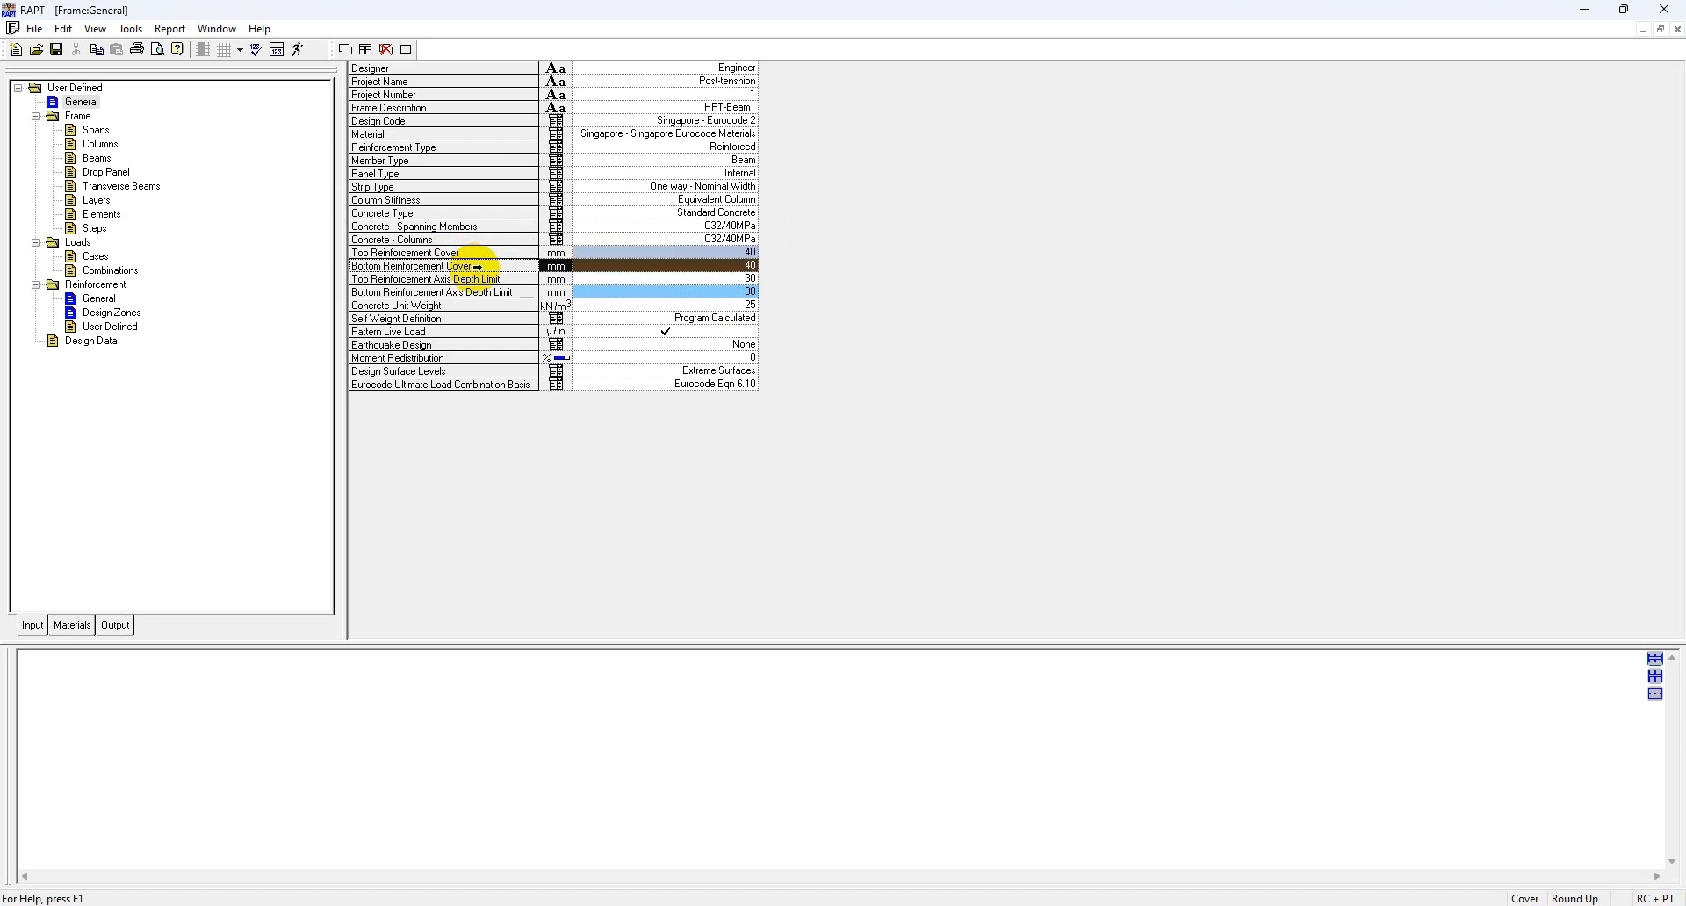
click(474, 279)
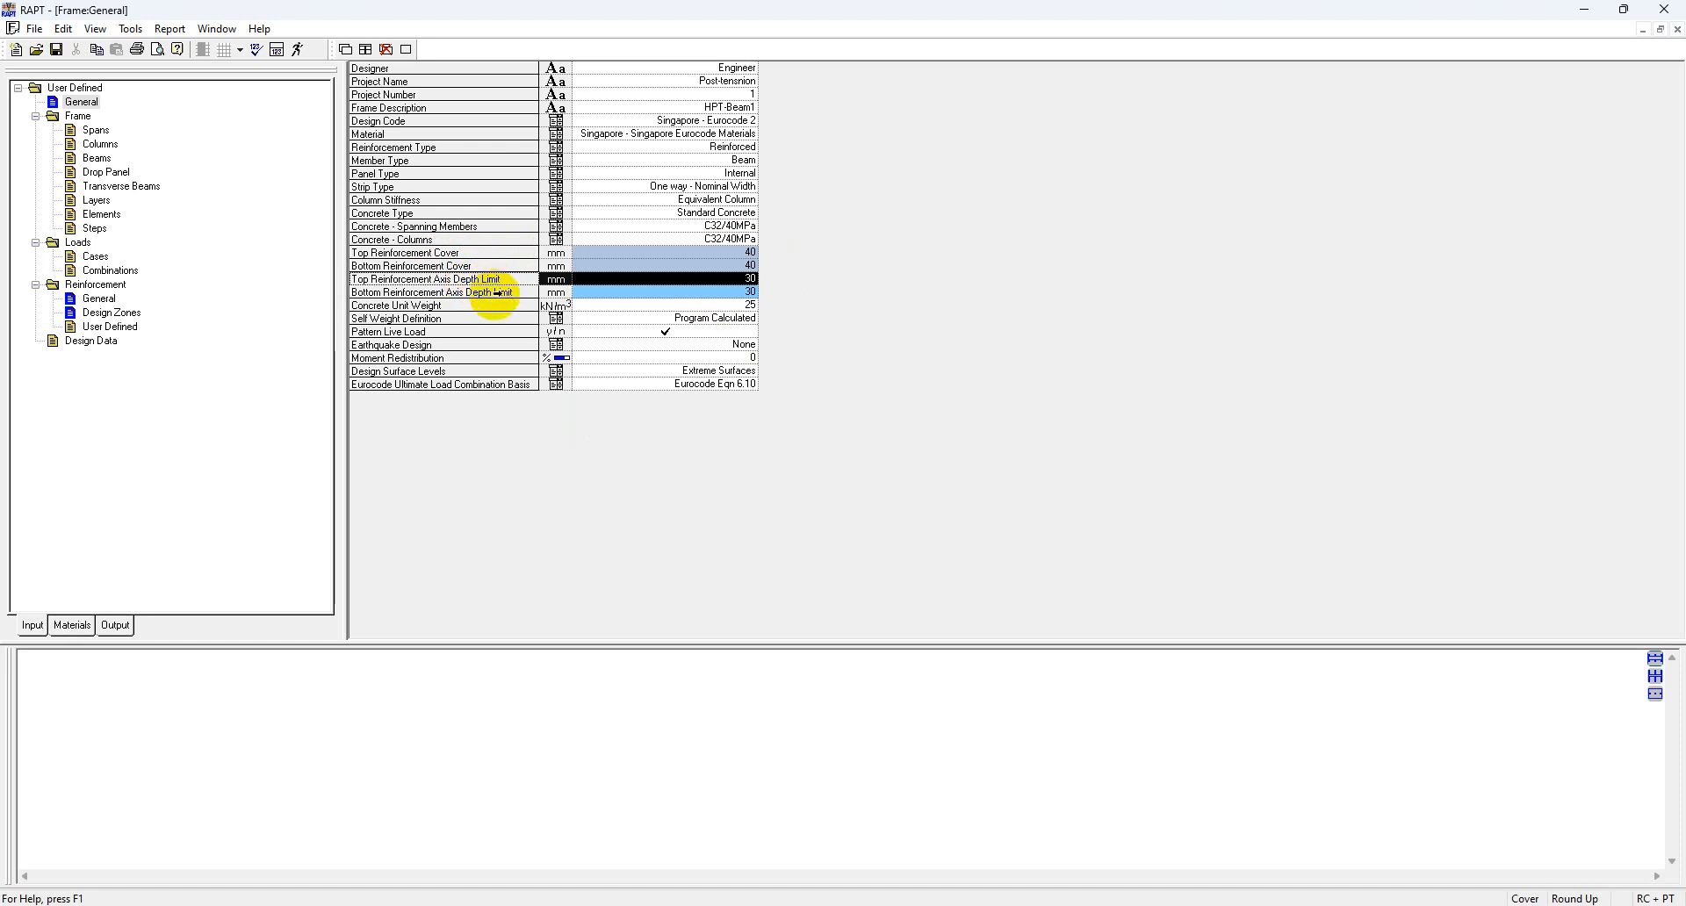
click(496, 293)
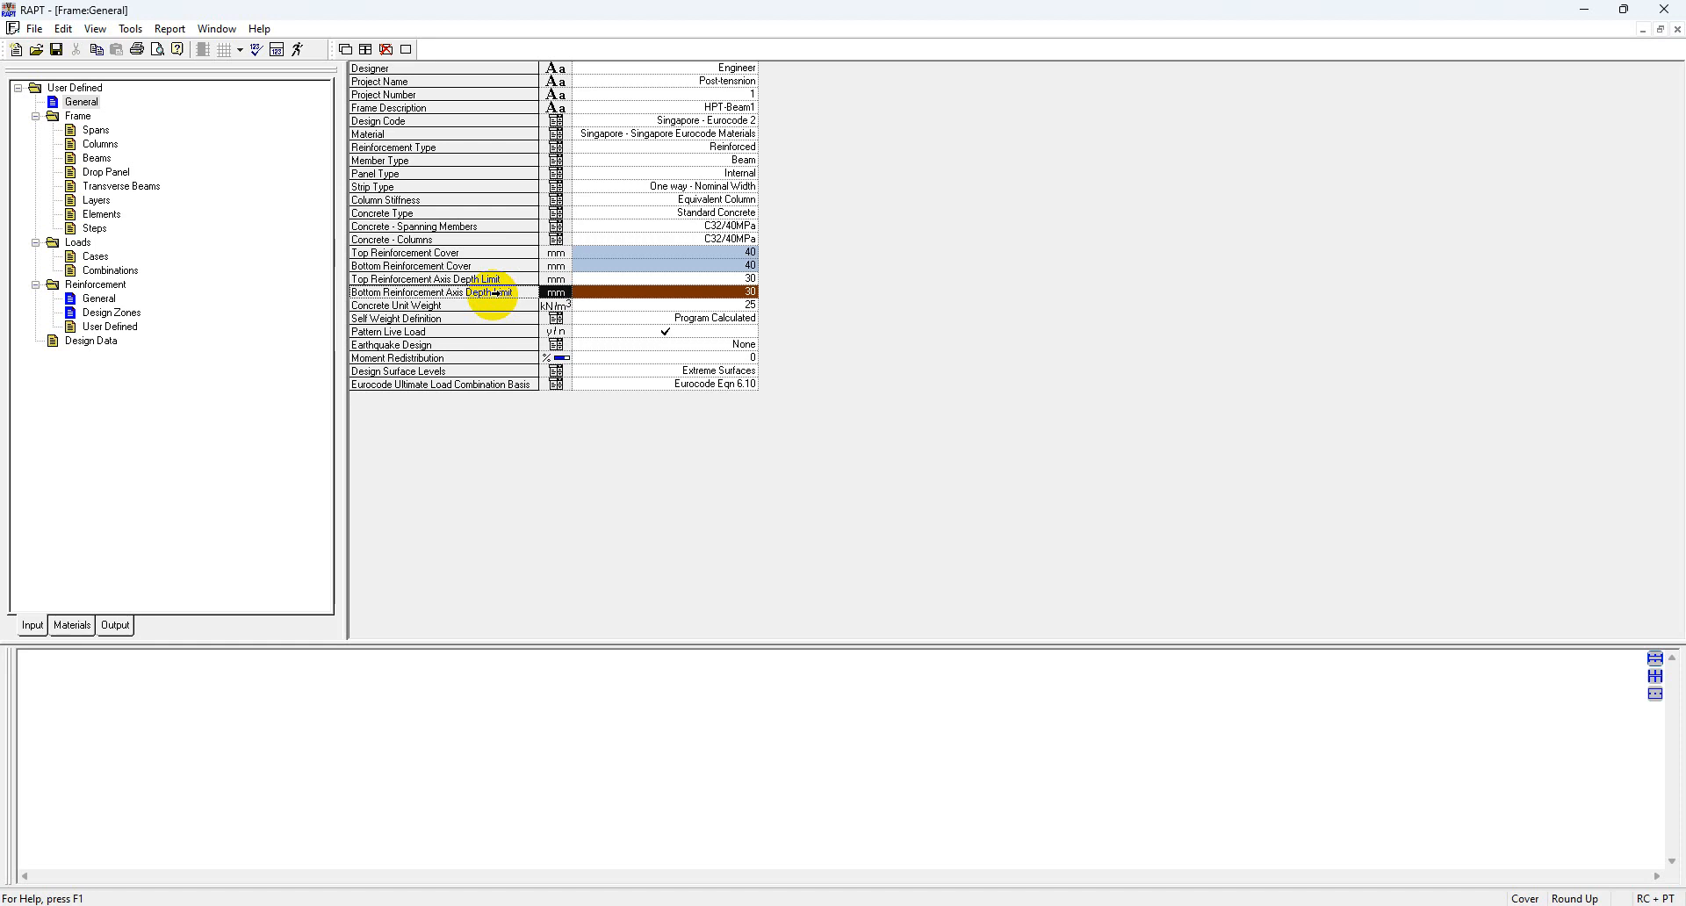
click(485, 305)
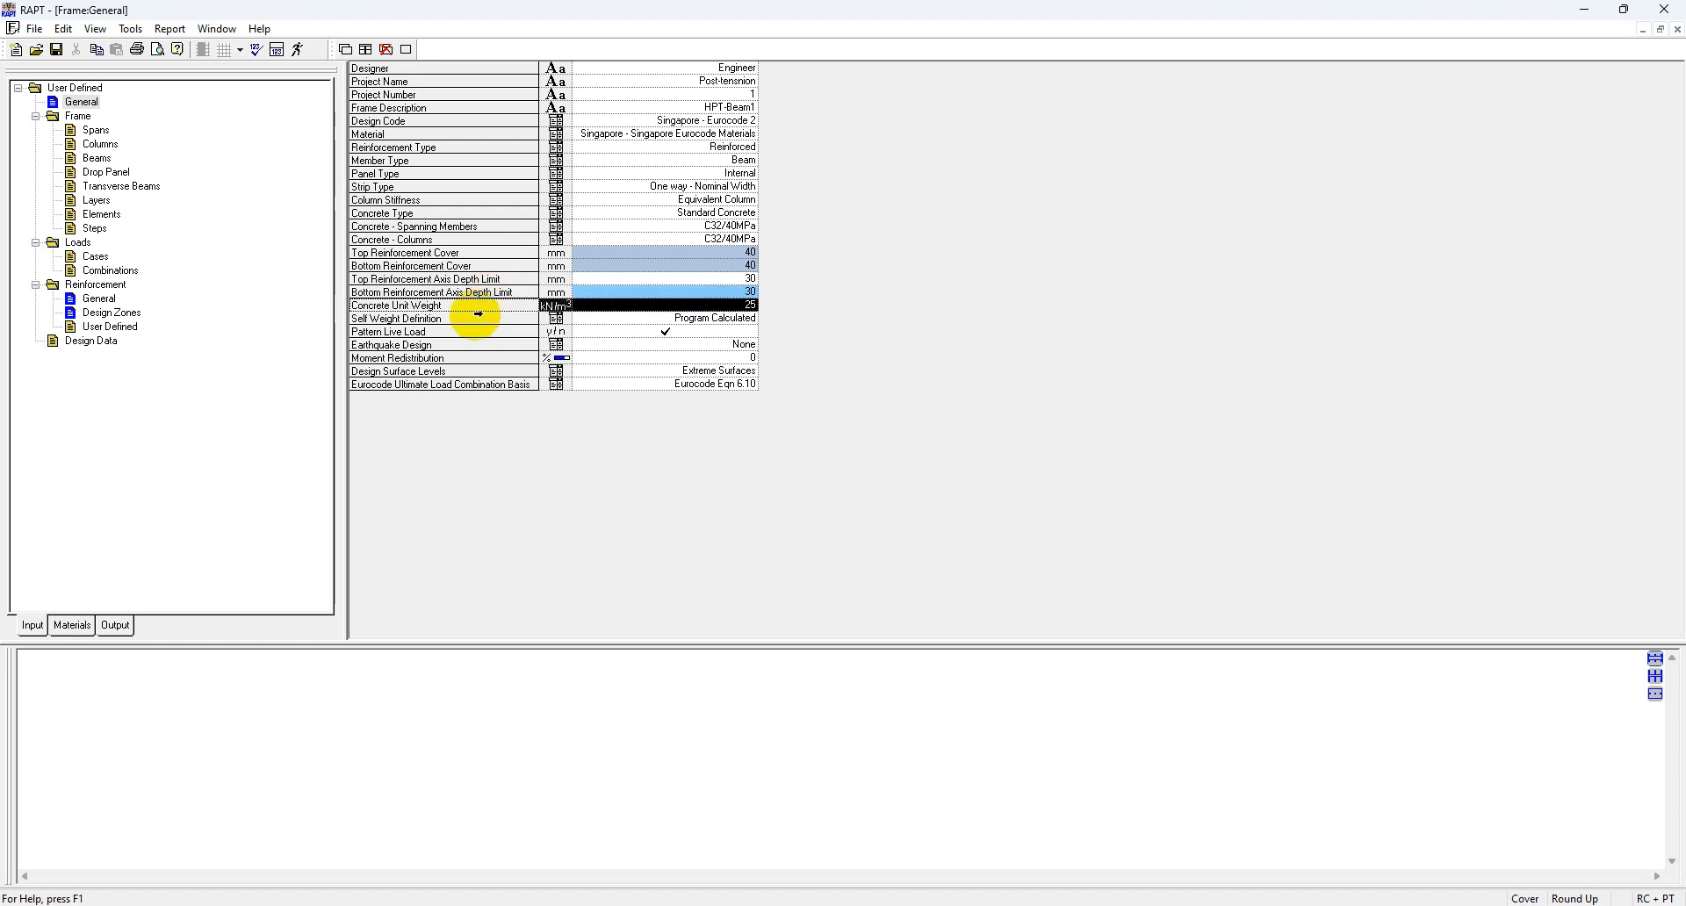
click(465, 319)
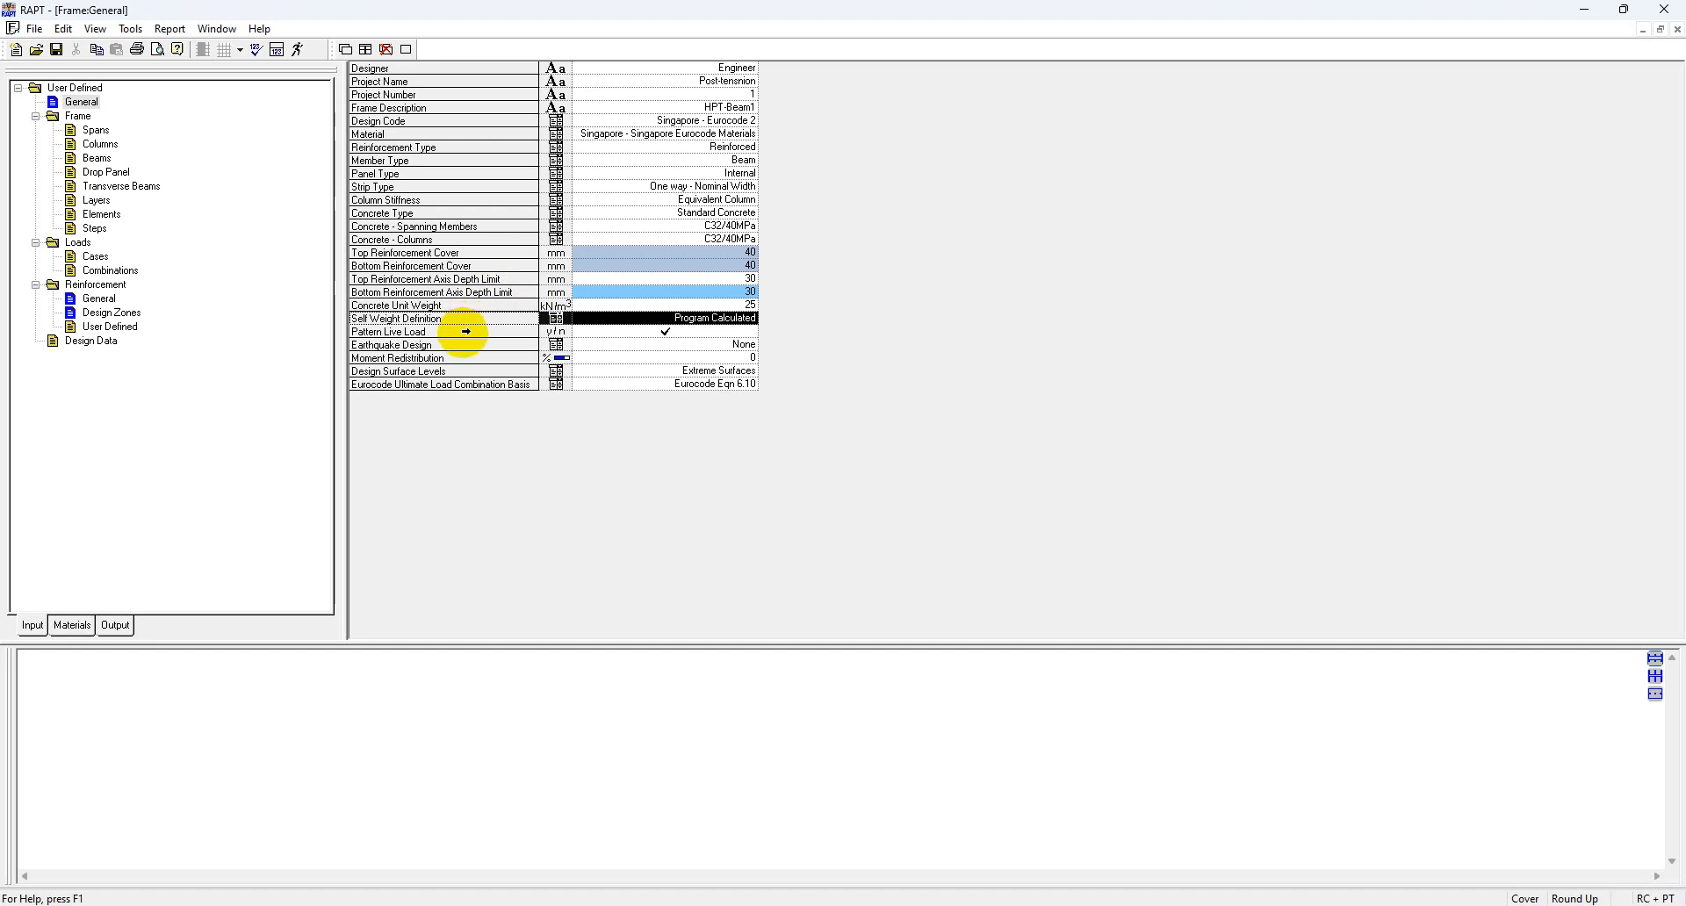
click(465, 331)
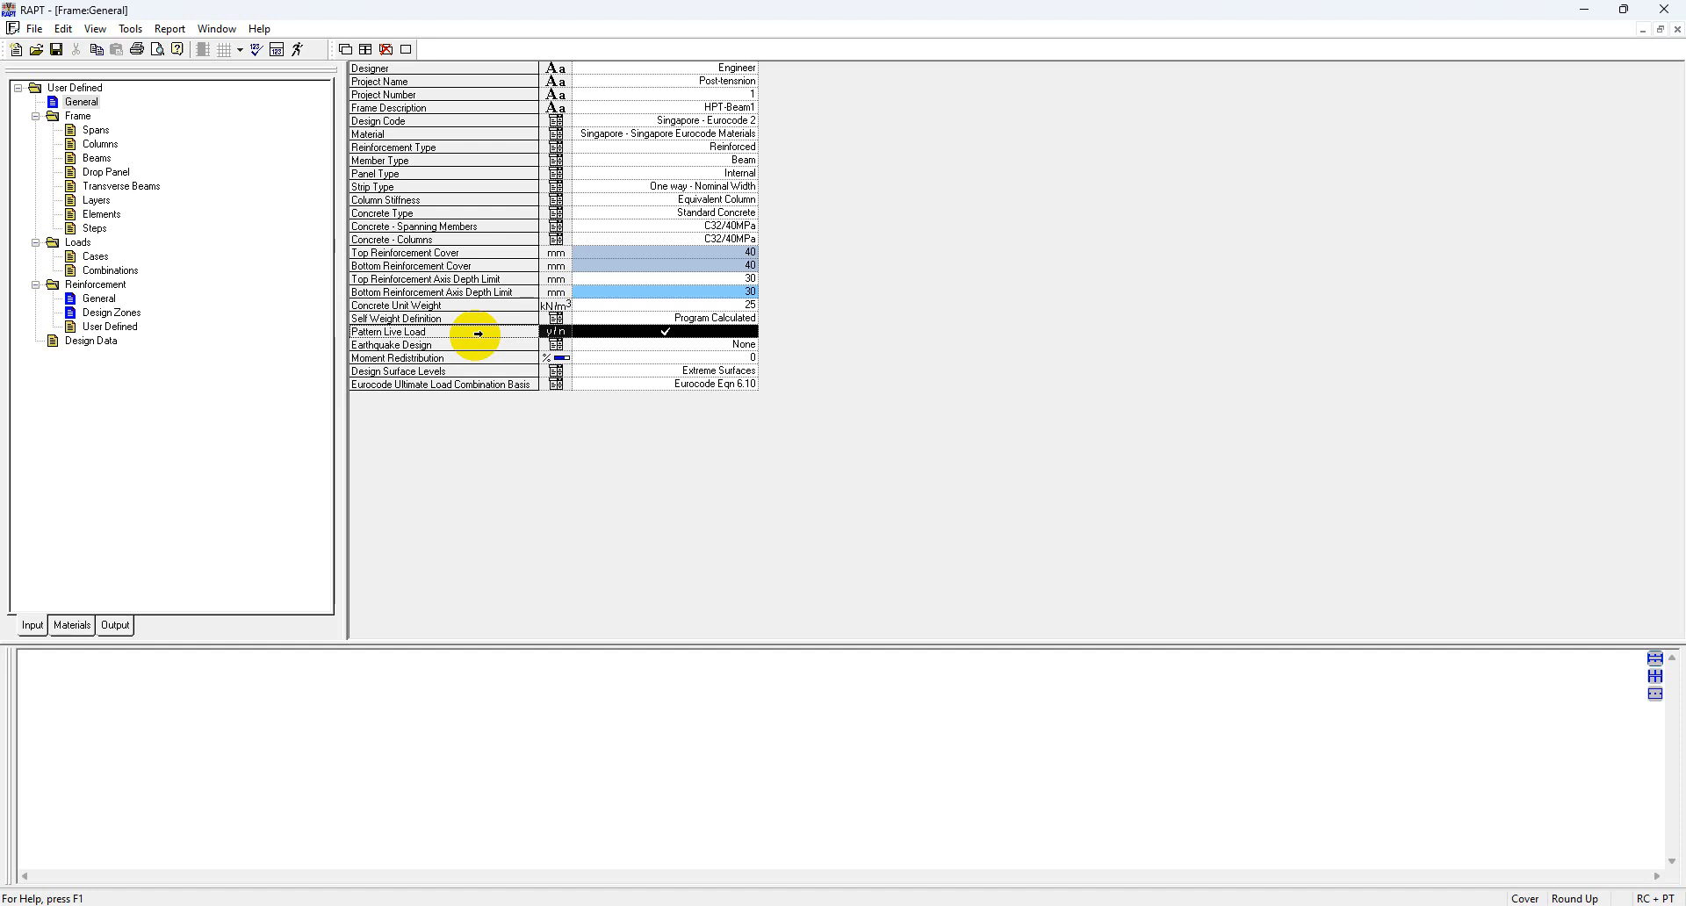
click(478, 345)
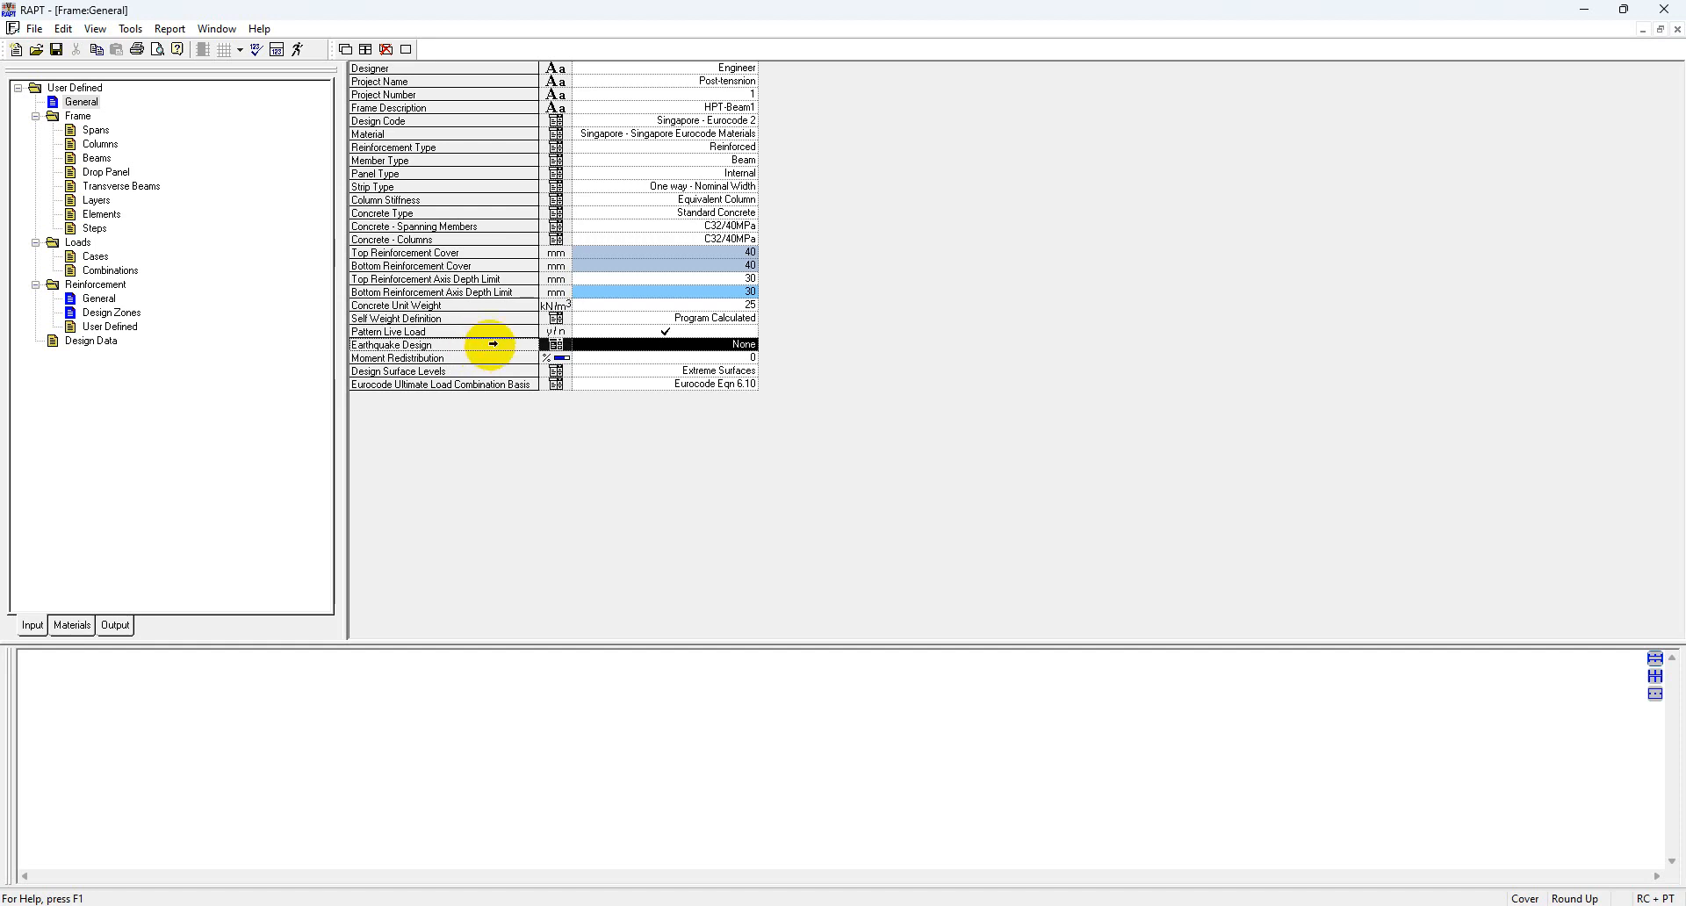
- Set the moment redistribution to 10%
click(495, 355)
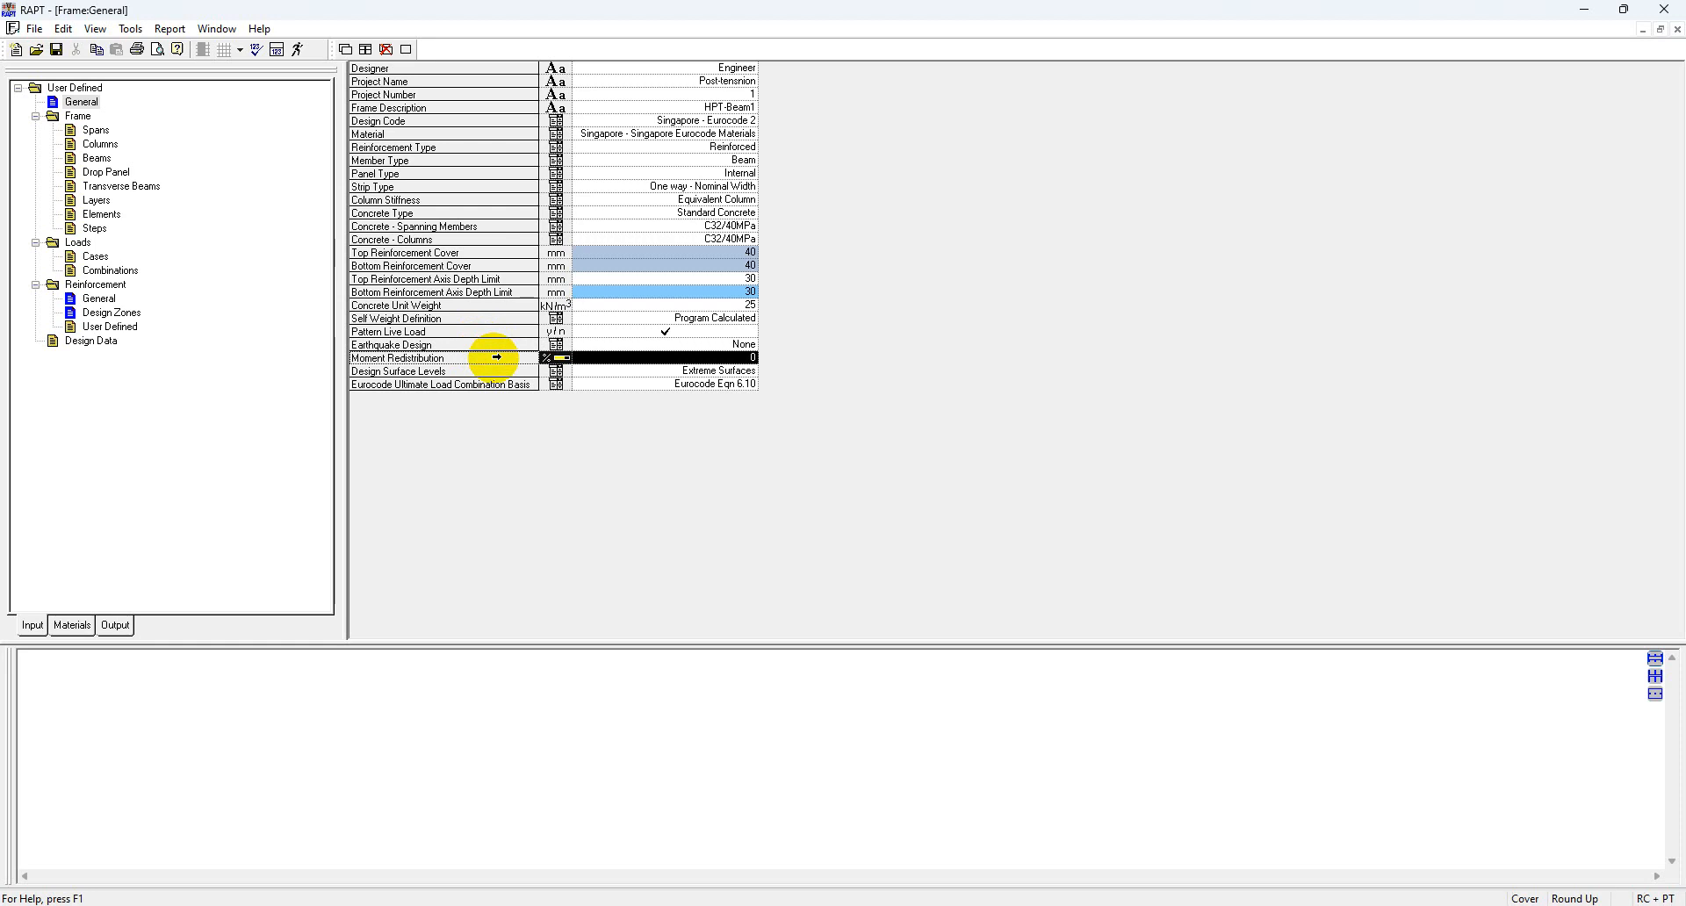
click(686, 360)
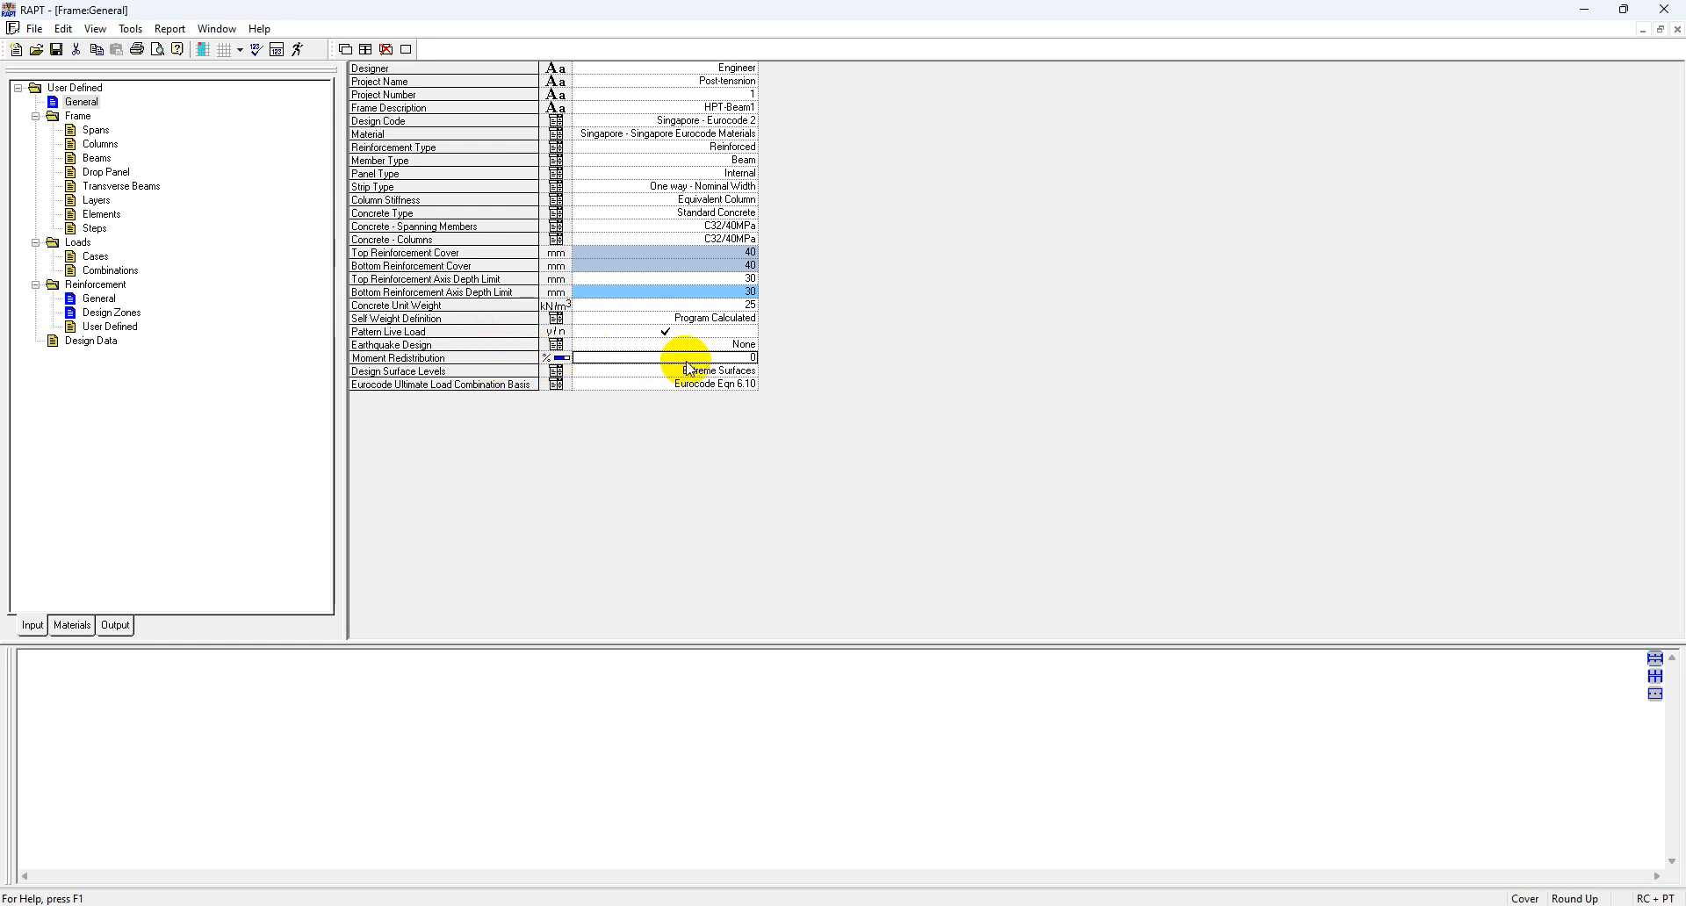
text(1.0)
key(Return)
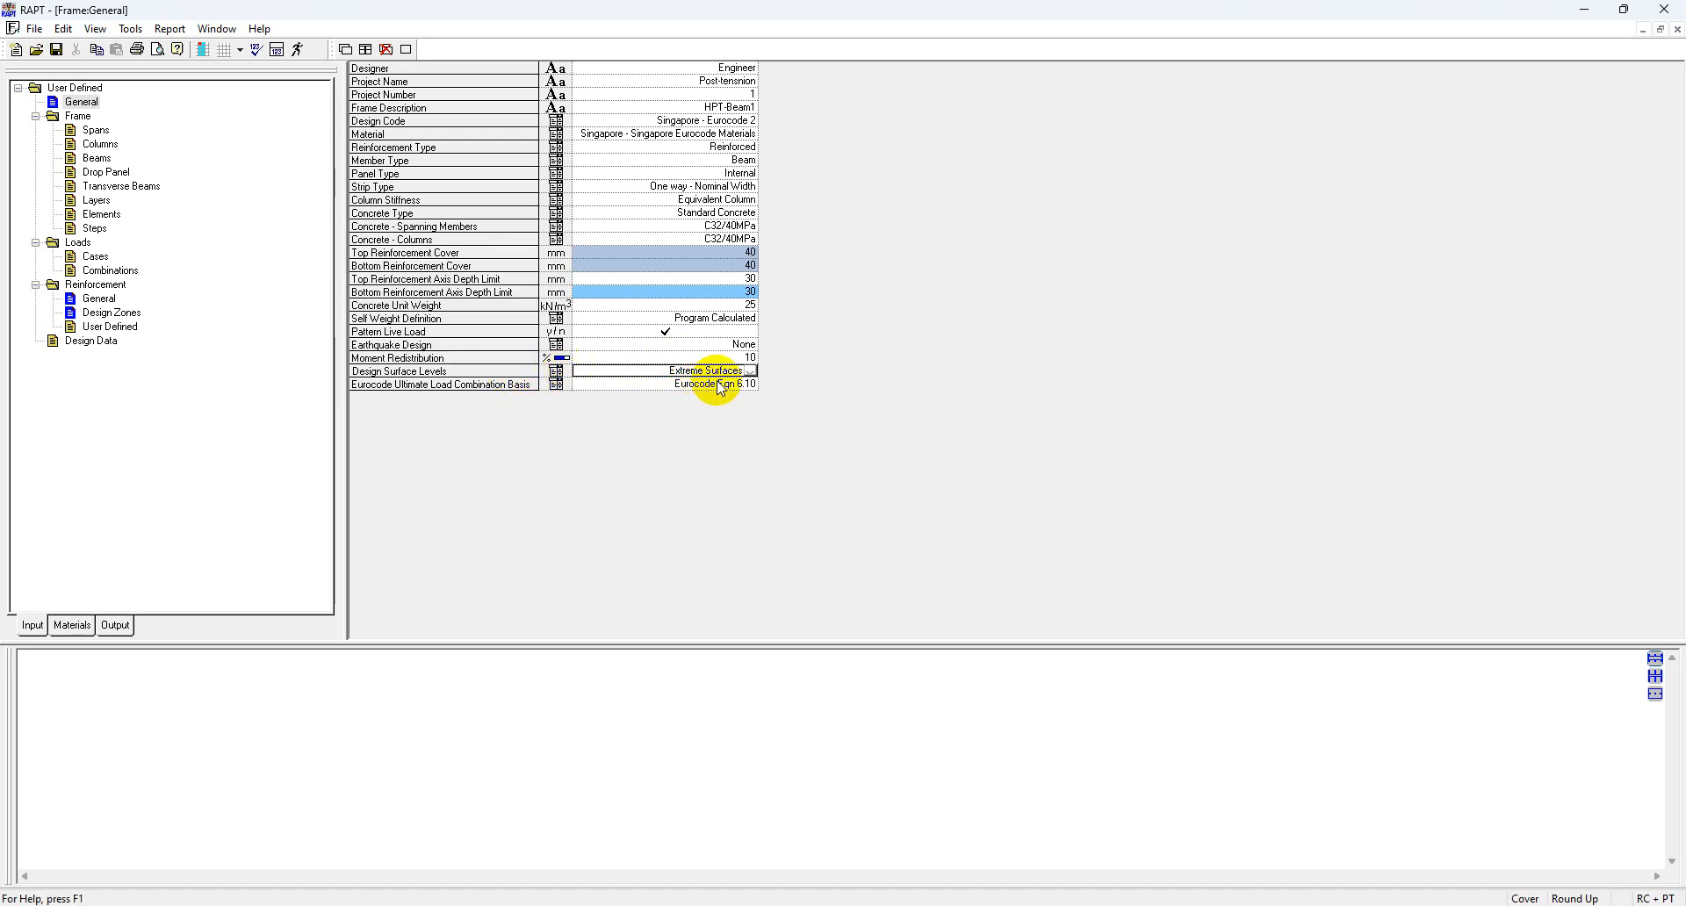
- Check the options for the design surface levels and choose Extreme Surfaces
click(751, 371)
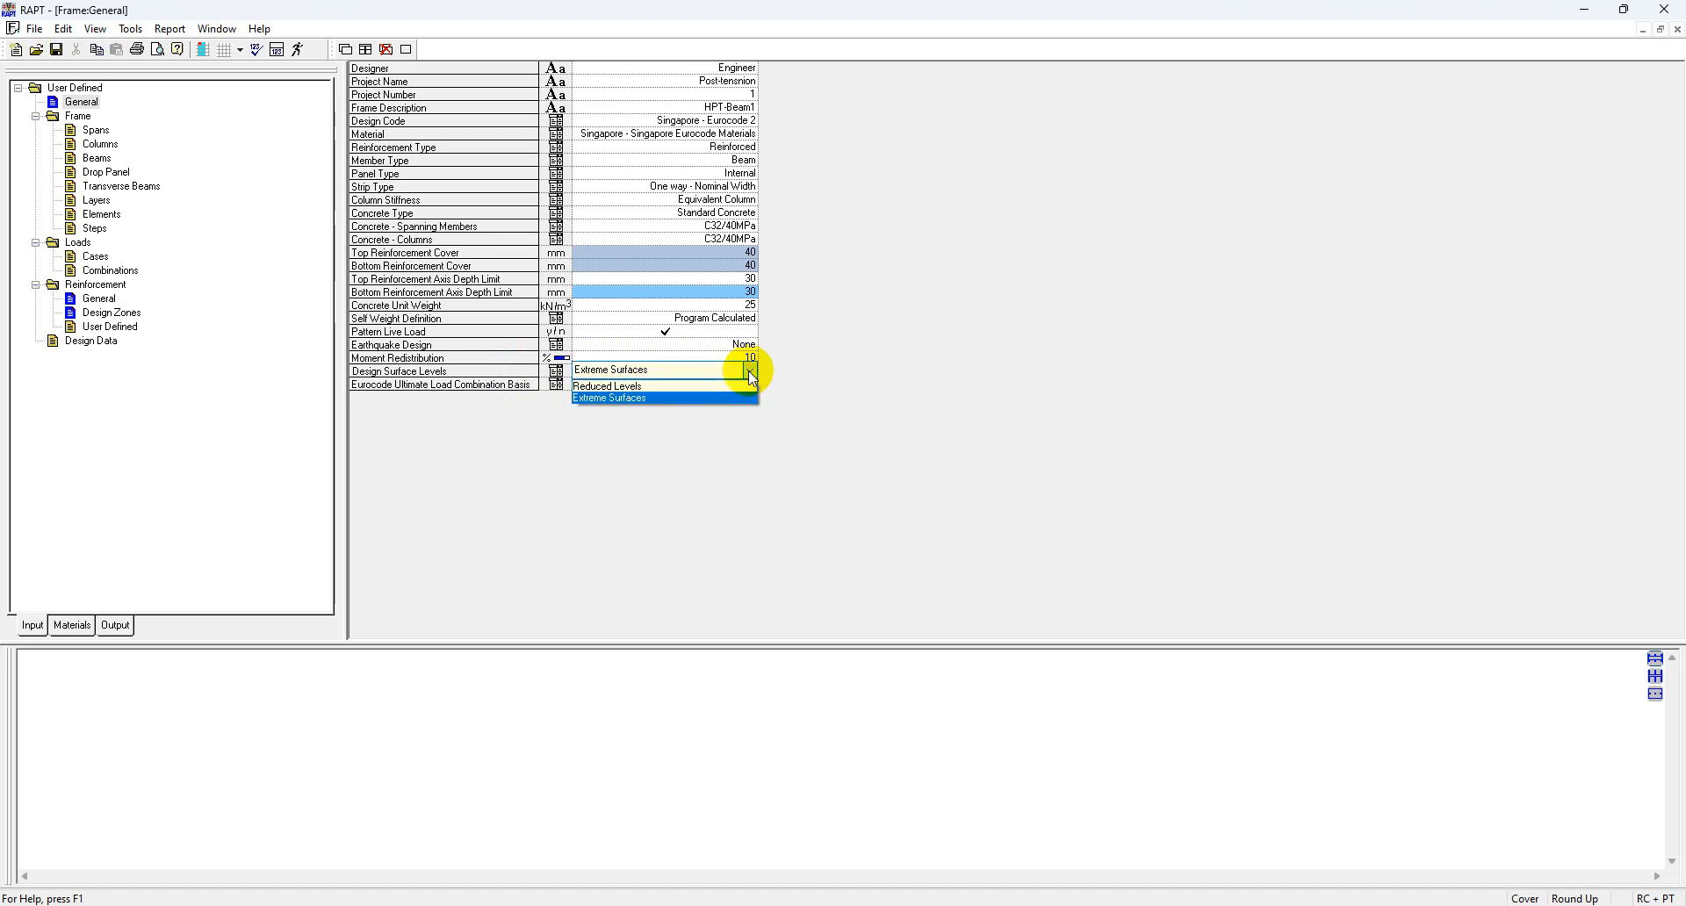
click(651, 398)
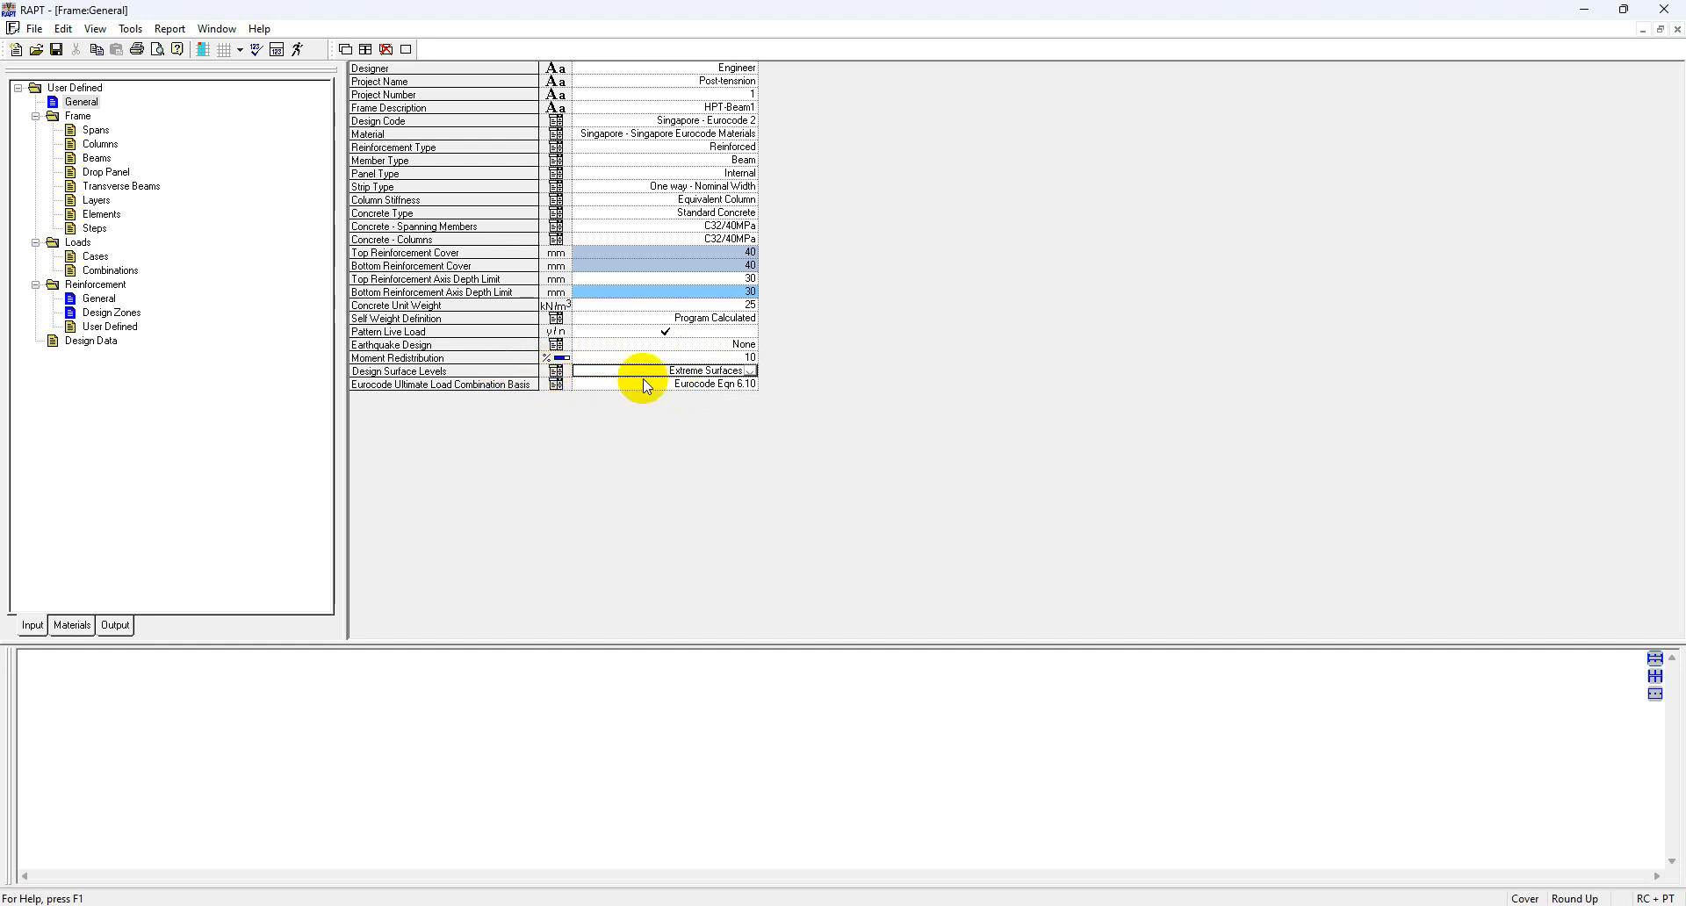
click(752, 371)
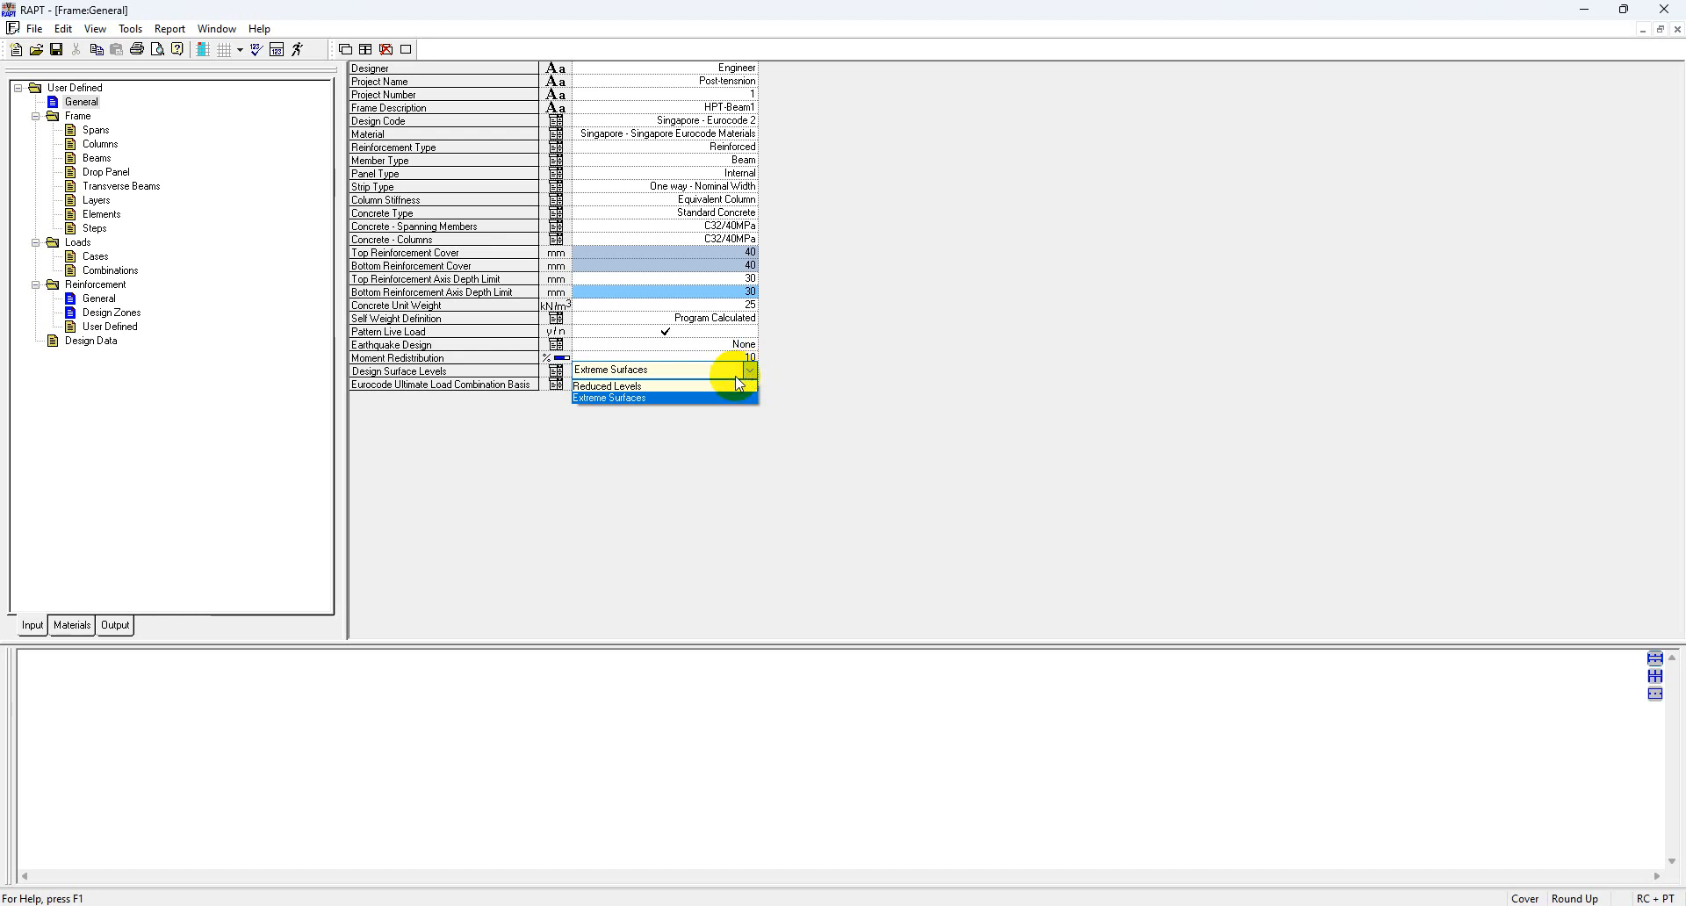
click(664, 401)
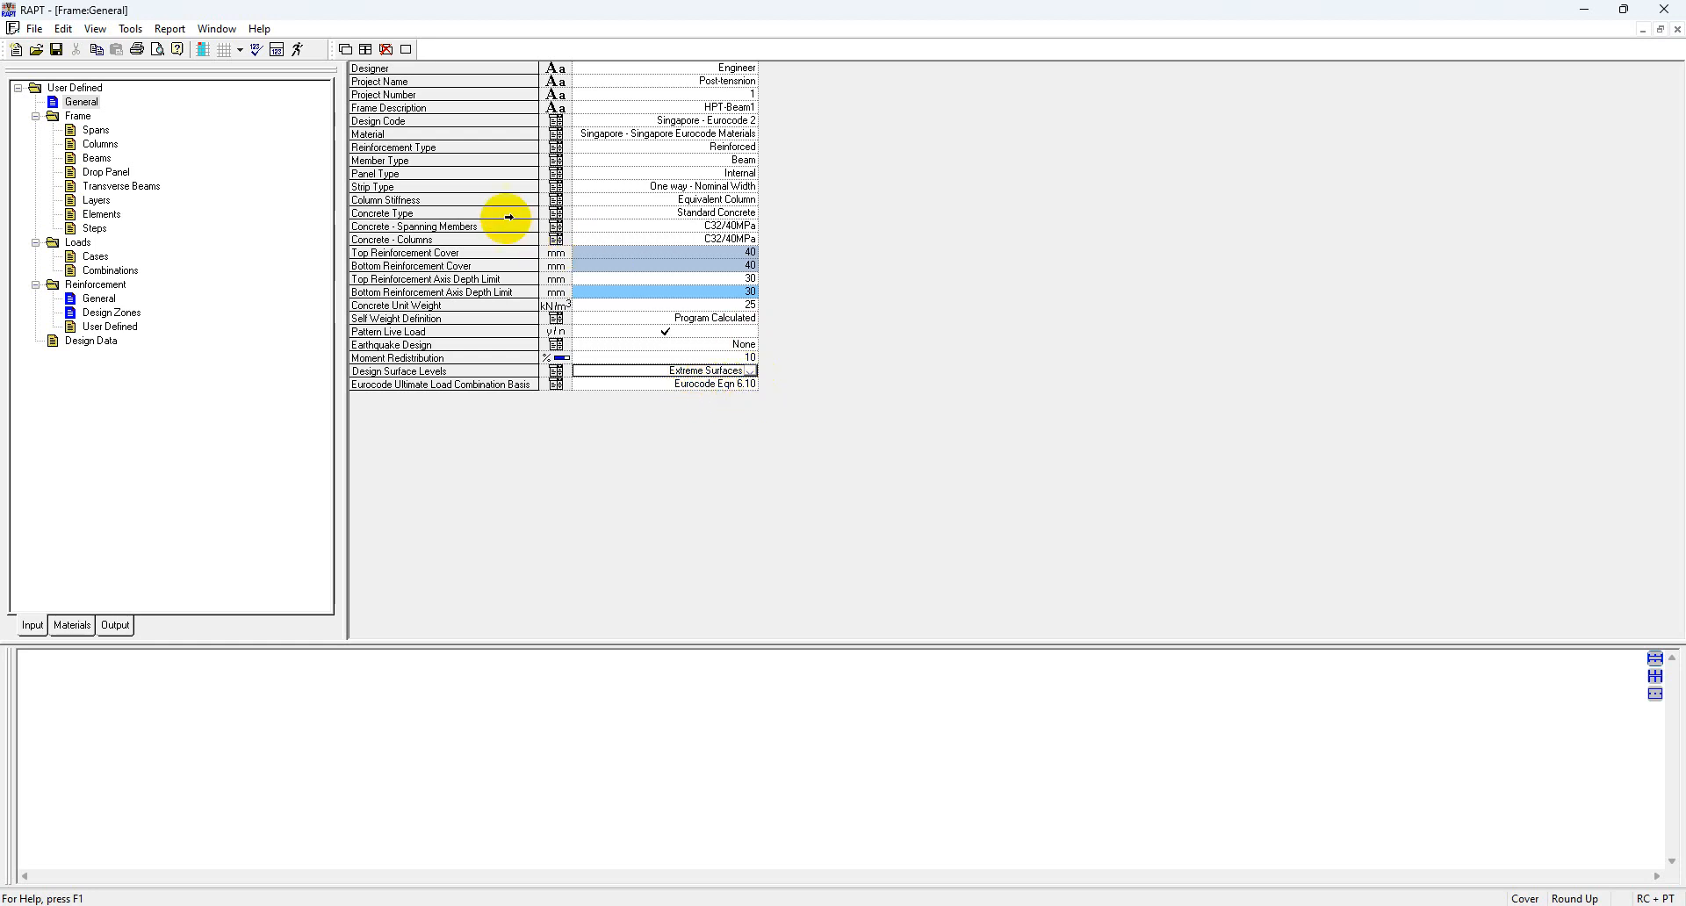
- Review the member type, panel type, strip type and column stiffness settings
click(436, 160)
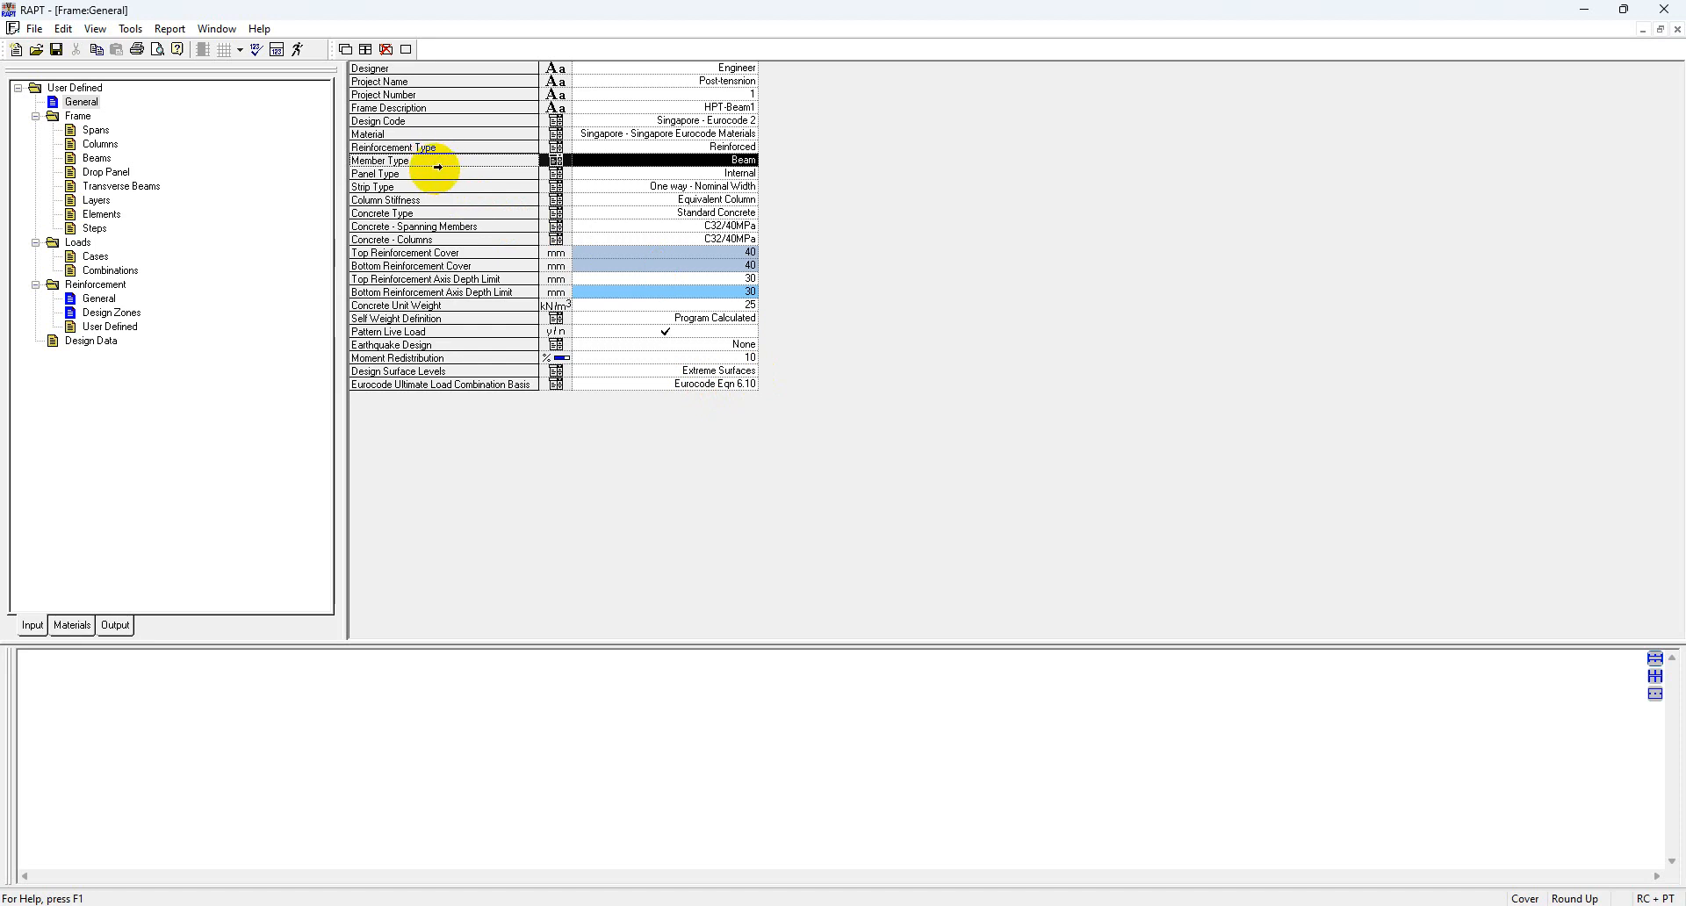
click(435, 172)
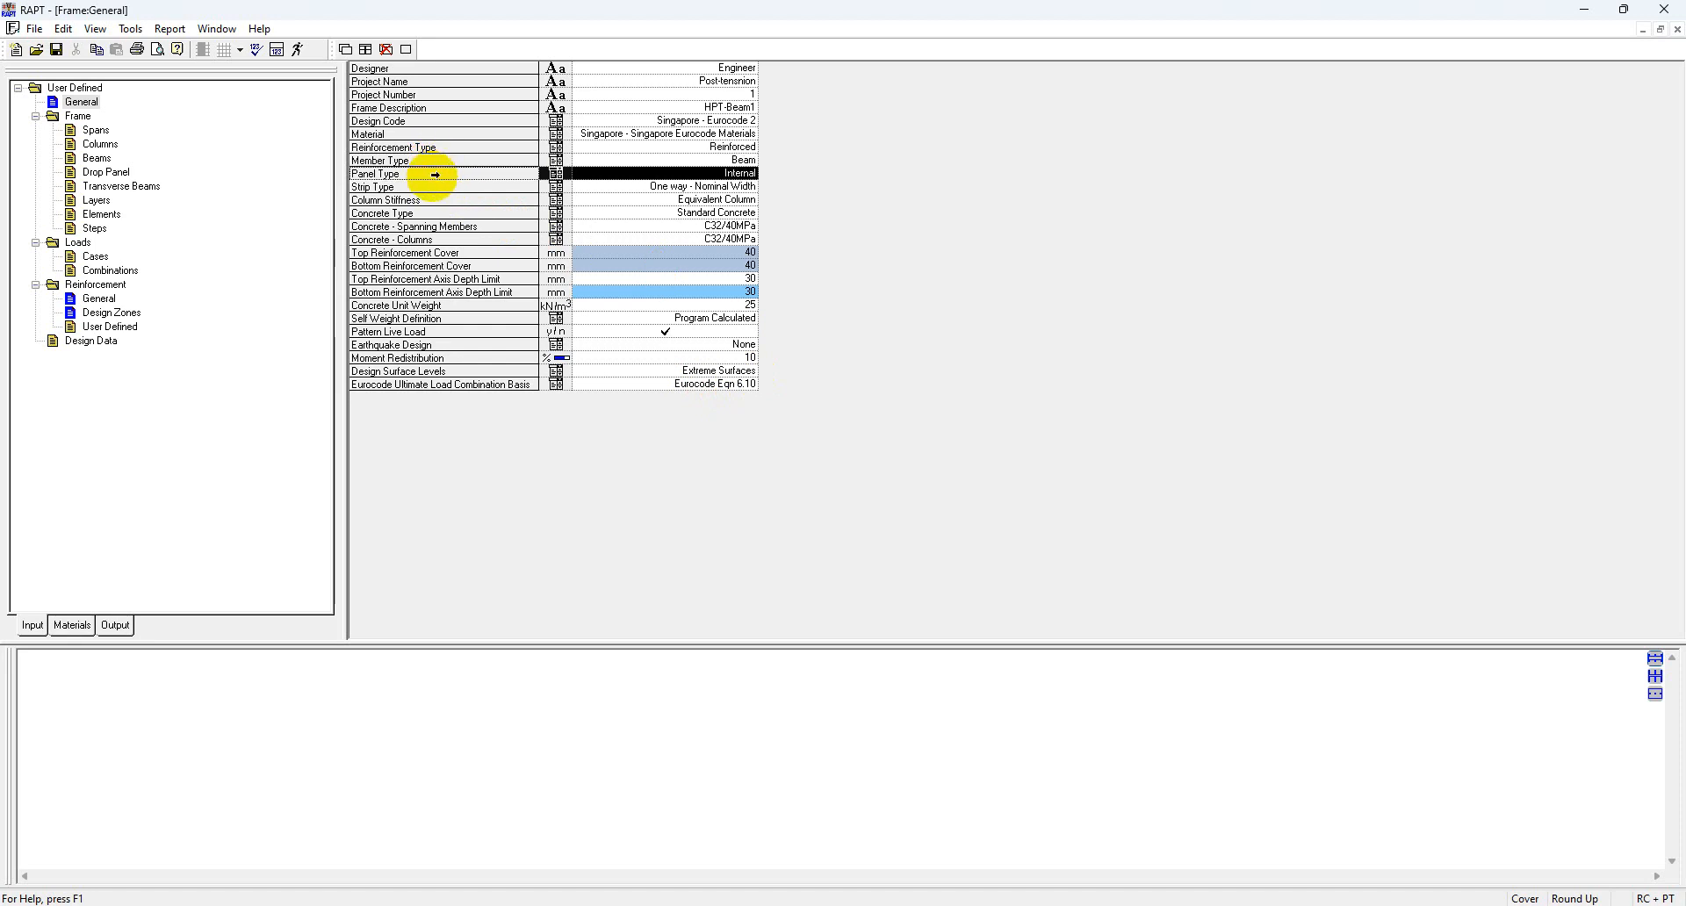
click(435, 186)
click(436, 200)
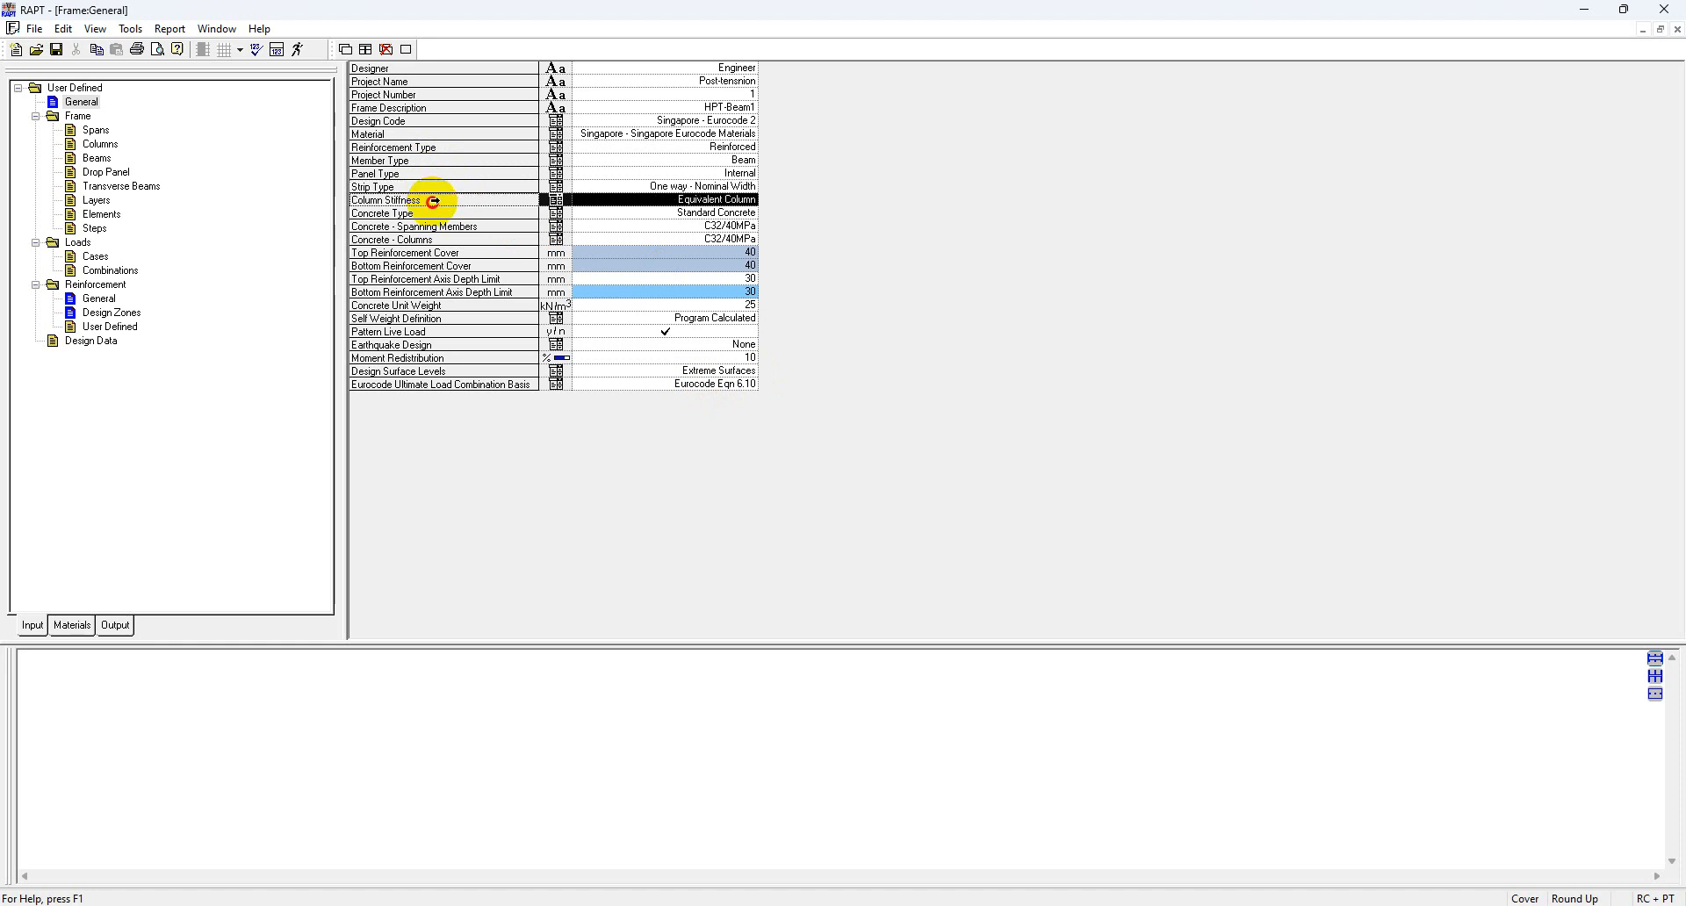